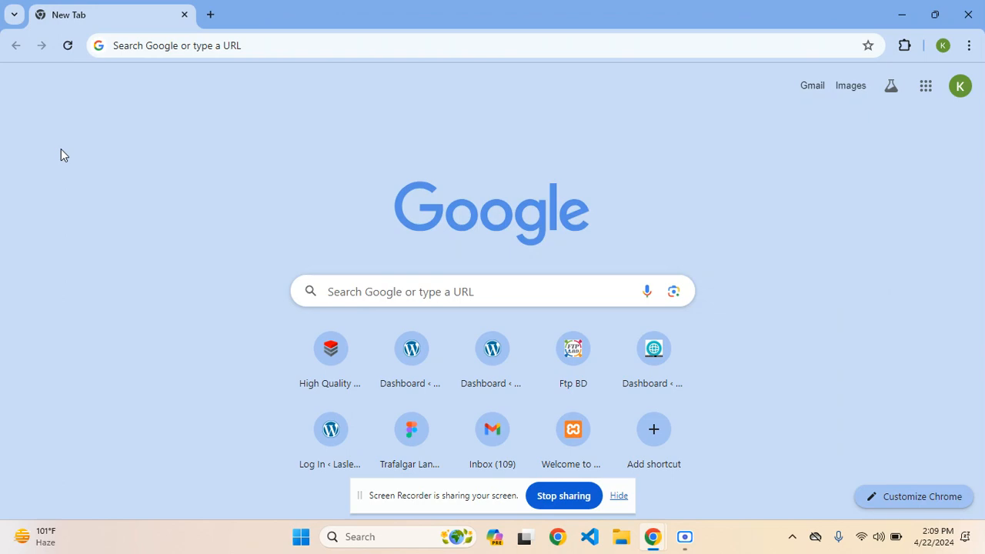
- Go to fiverr.com by typing 'fiver' in Chrome's address bar and accepting the completion
left_click(168, 40)
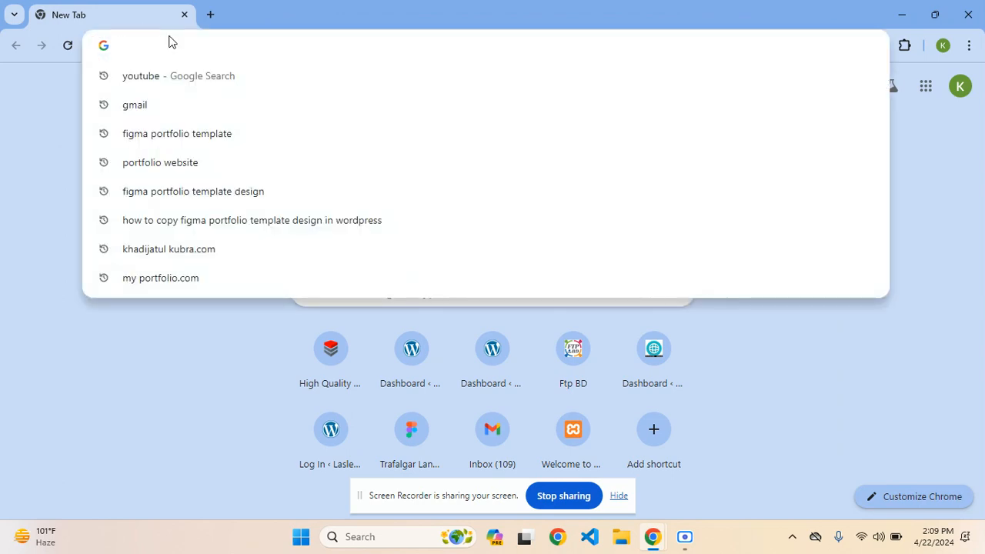
type("fiverr.com")
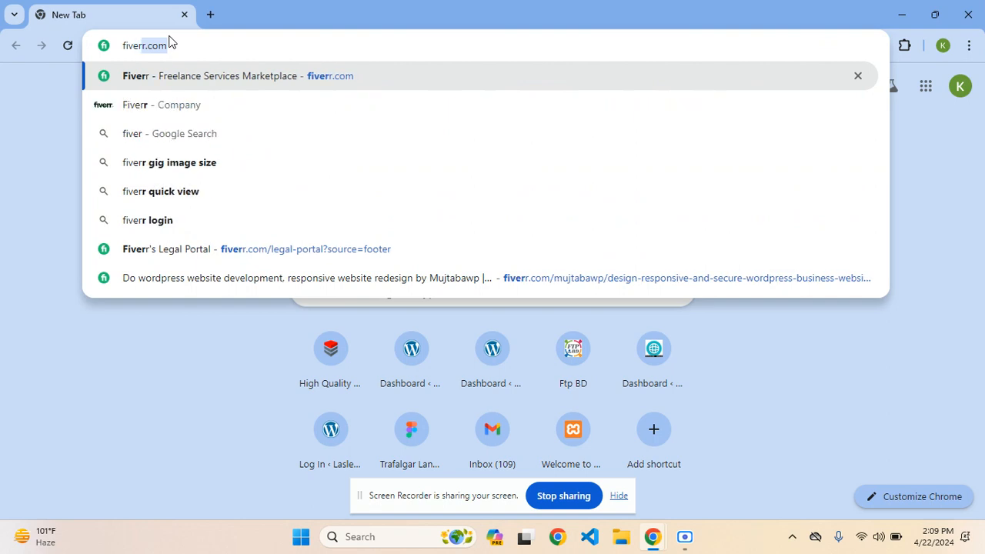
key("Return")
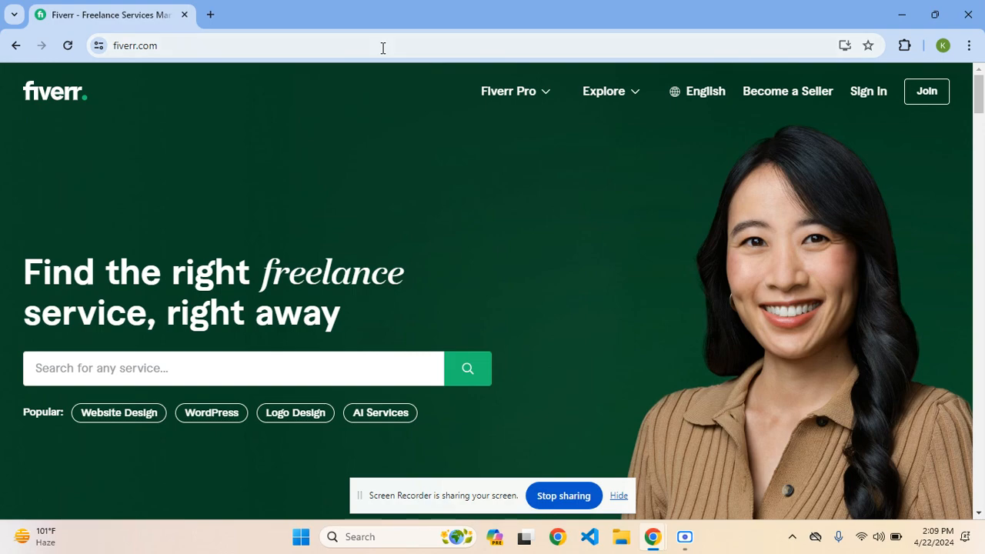
- Open Fiverr's Join dialog and choose Continue with email
left_click(928, 93)
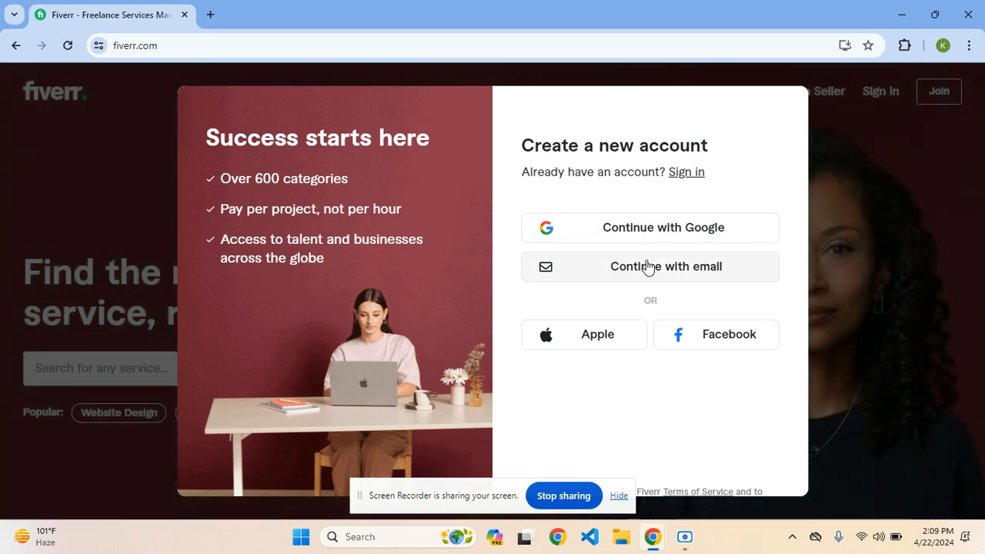
left_click(826, 122)
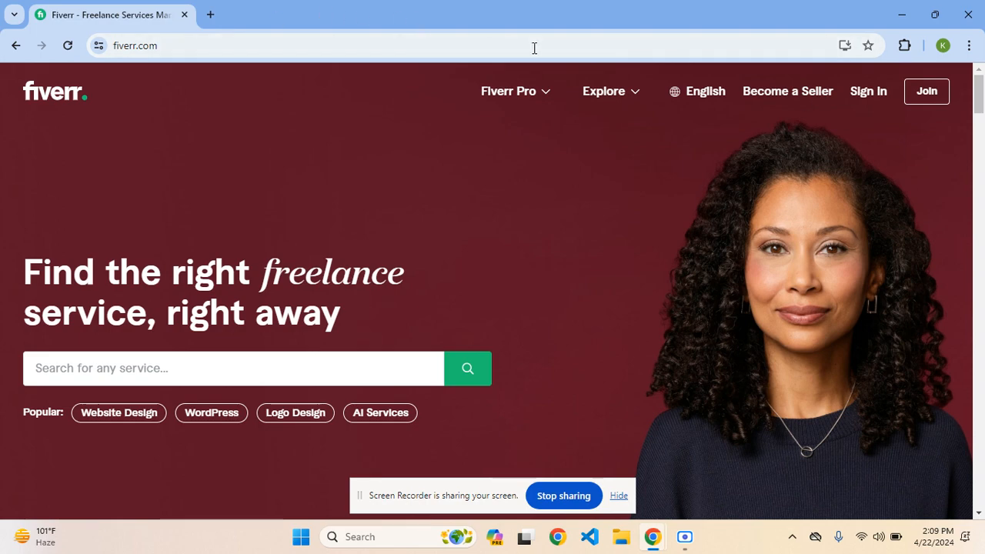
left_click(932, 96)
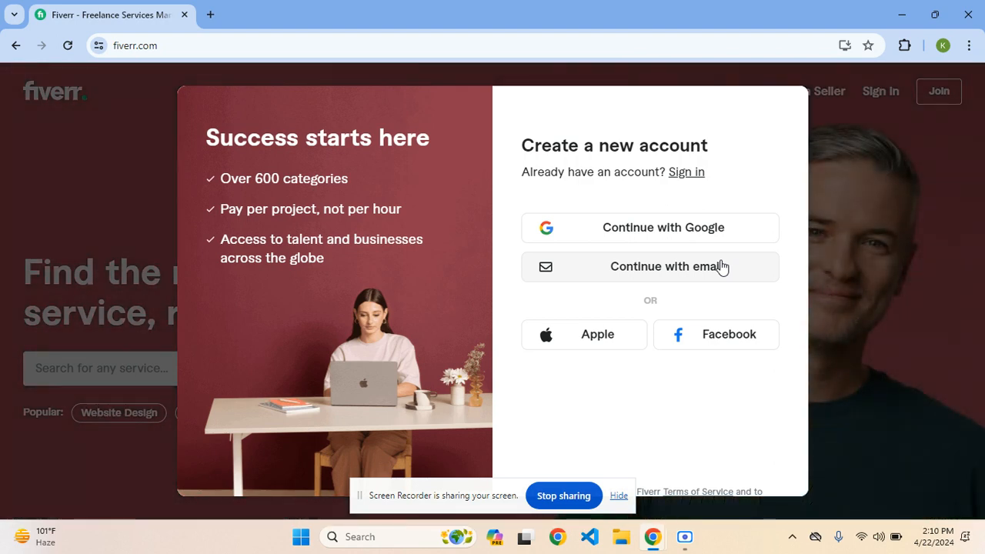
left_click(722, 266)
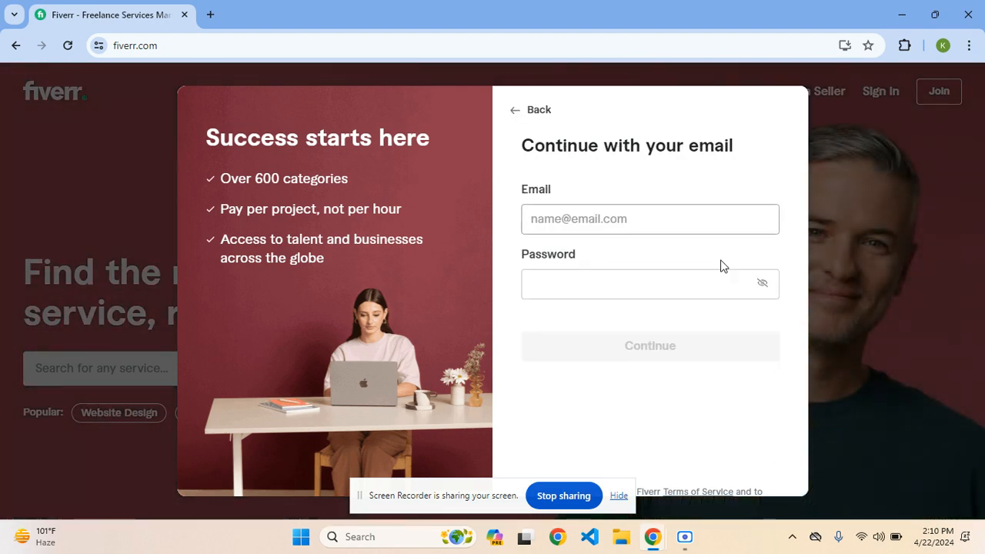
left_click(655, 220)
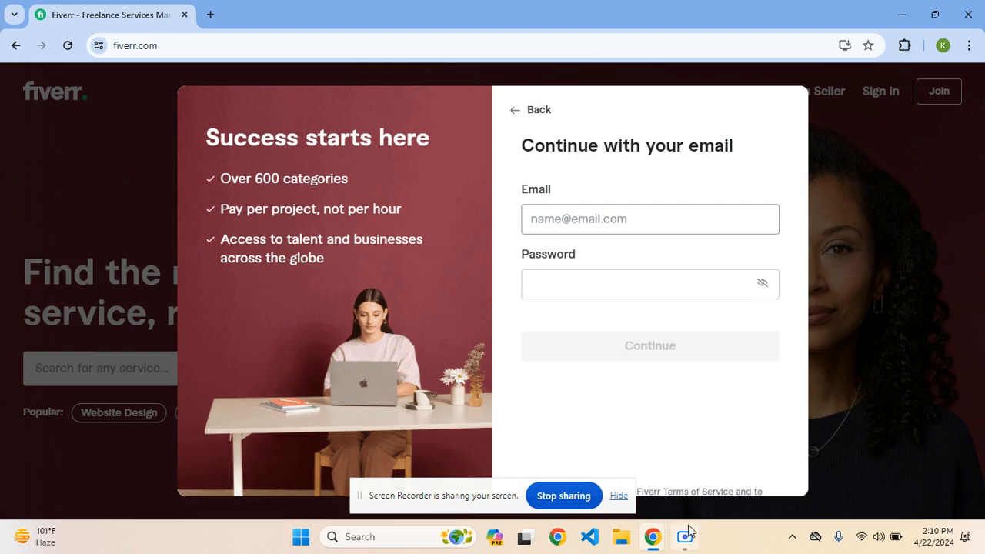
- Close the email form, then reopen Join and pick Continue with email again
mouse_move(684, 536)
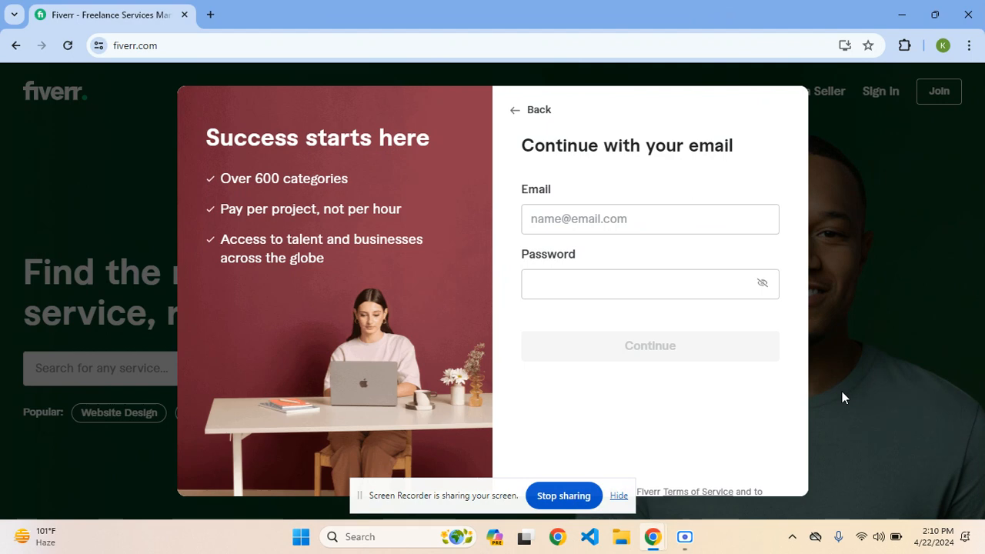
left_click(843, 397)
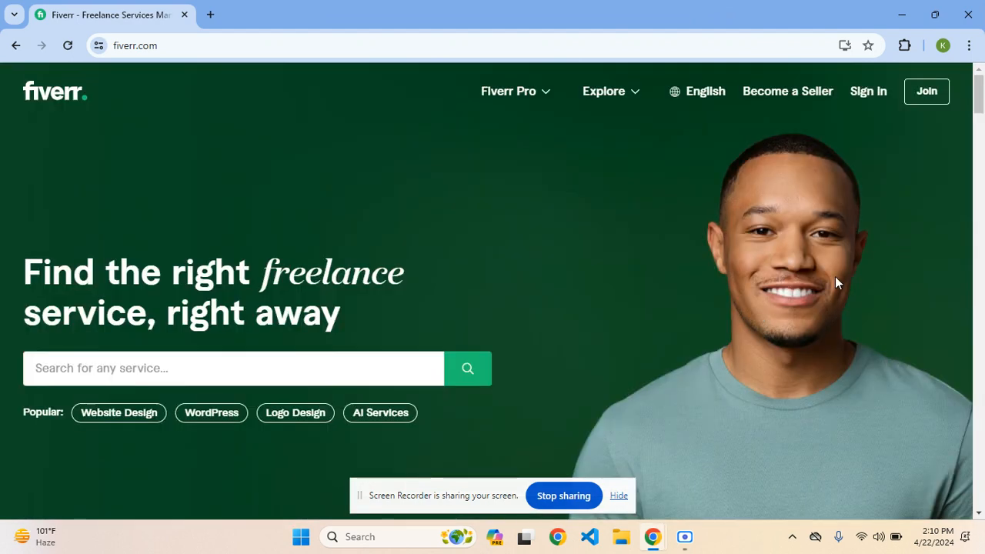
left_click(920, 93)
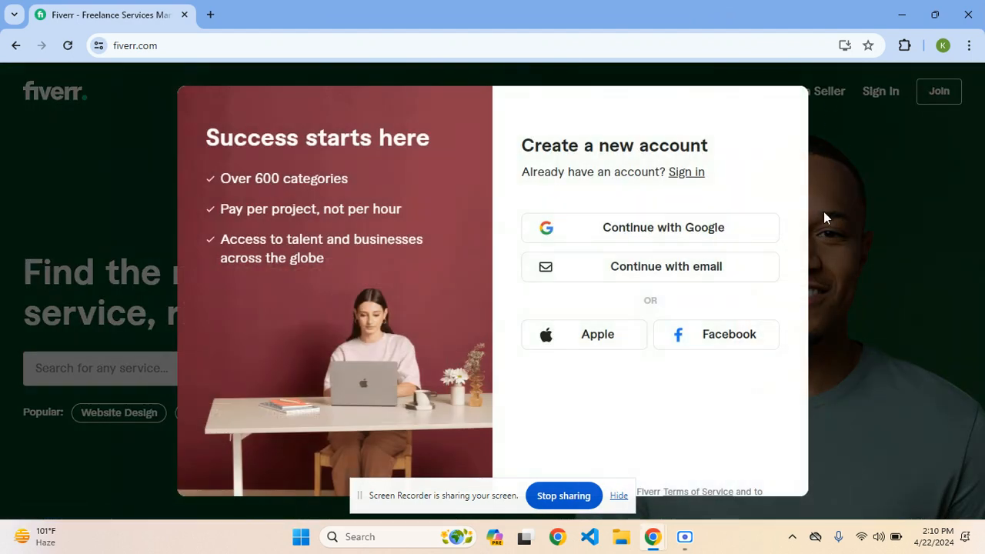
left_click(699, 265)
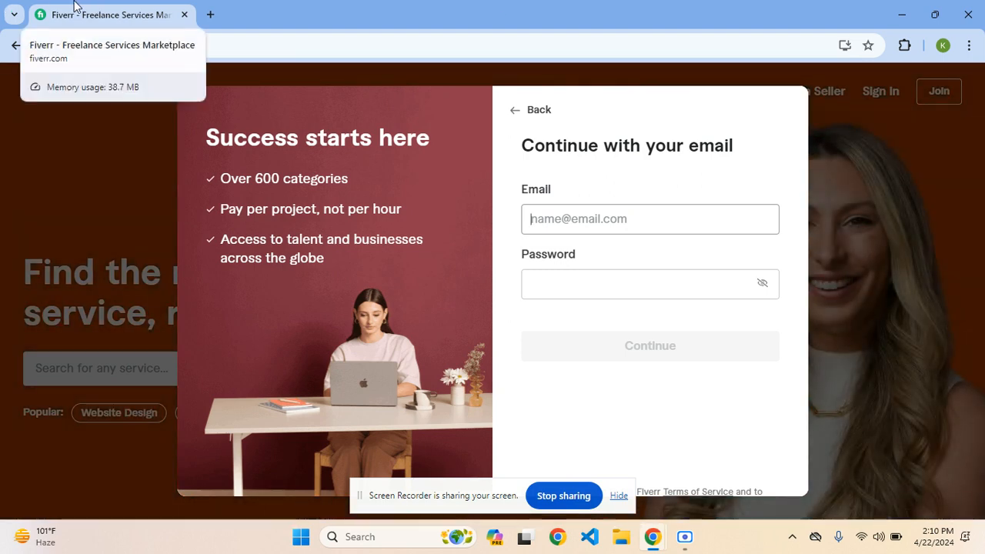
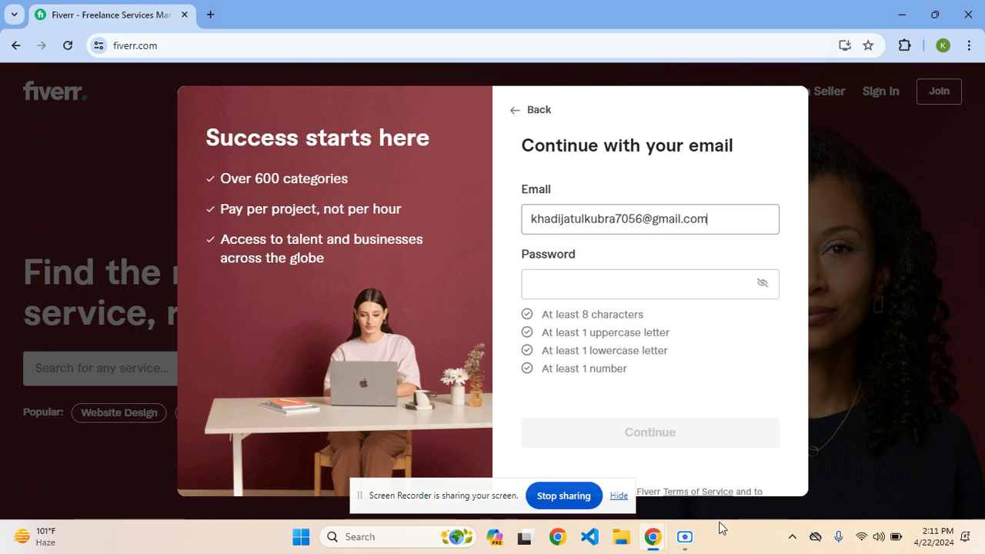
- Enter the Gmail address in the Email field, then bring up File Explorer
left_click(620, 539)
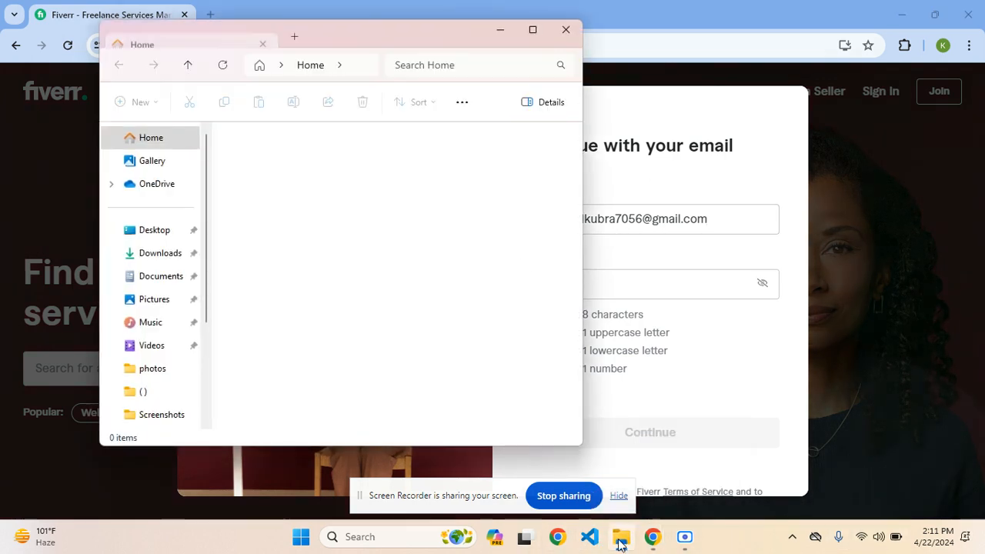
- Open the saved pass file in Notepad and fill in Fiverr's Password field
left_click(140, 391)
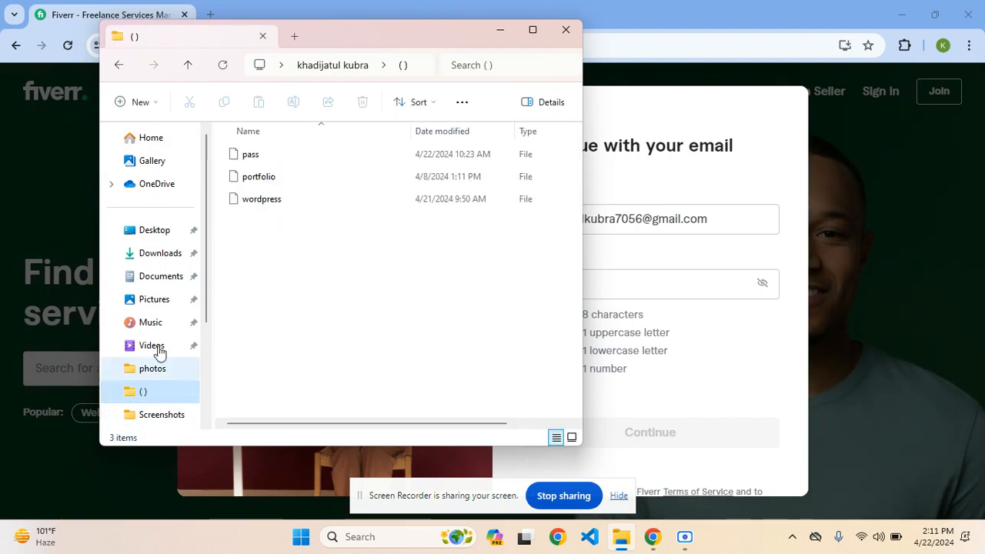
left_click(271, 159)
double_click(270, 159)
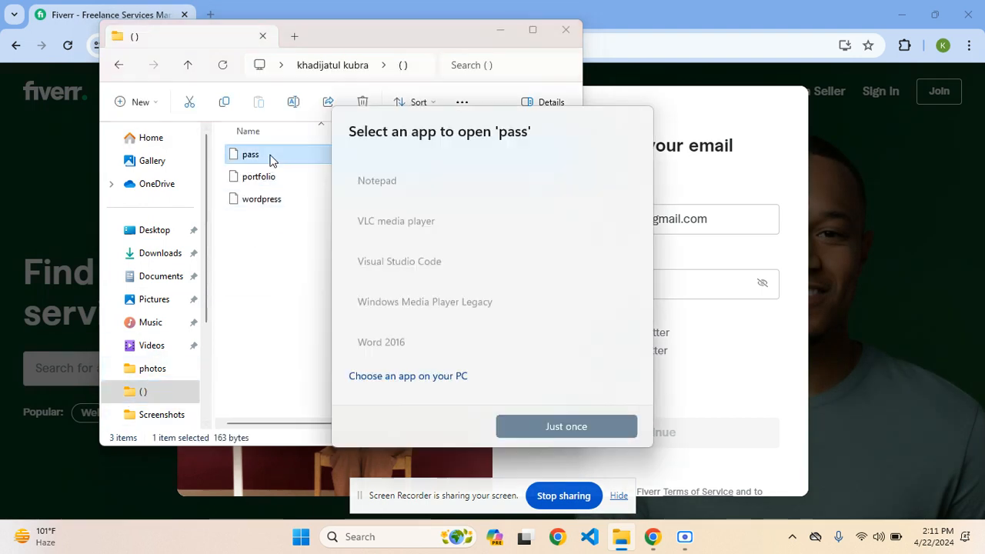
left_click(410, 173)
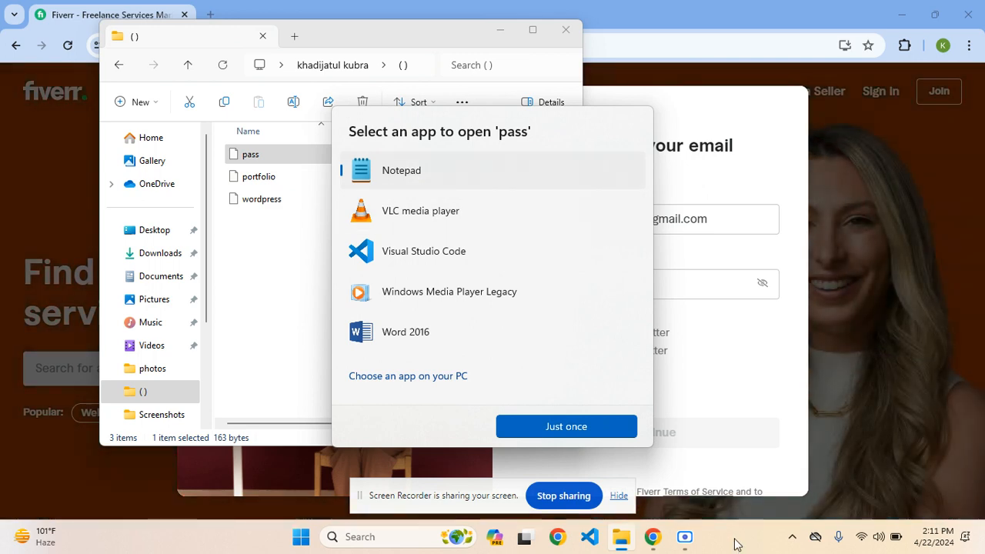
double_click(686, 538)
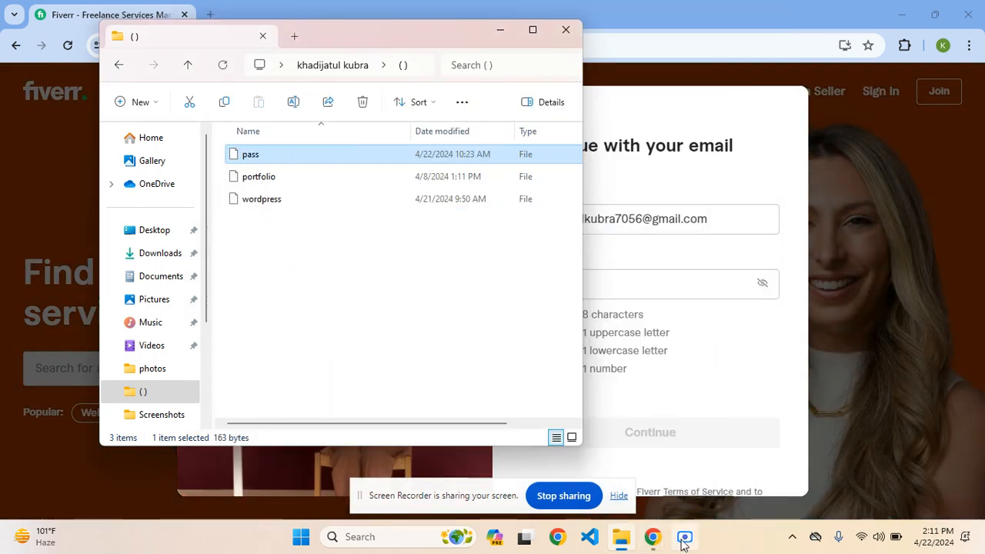
left_click(685, 537)
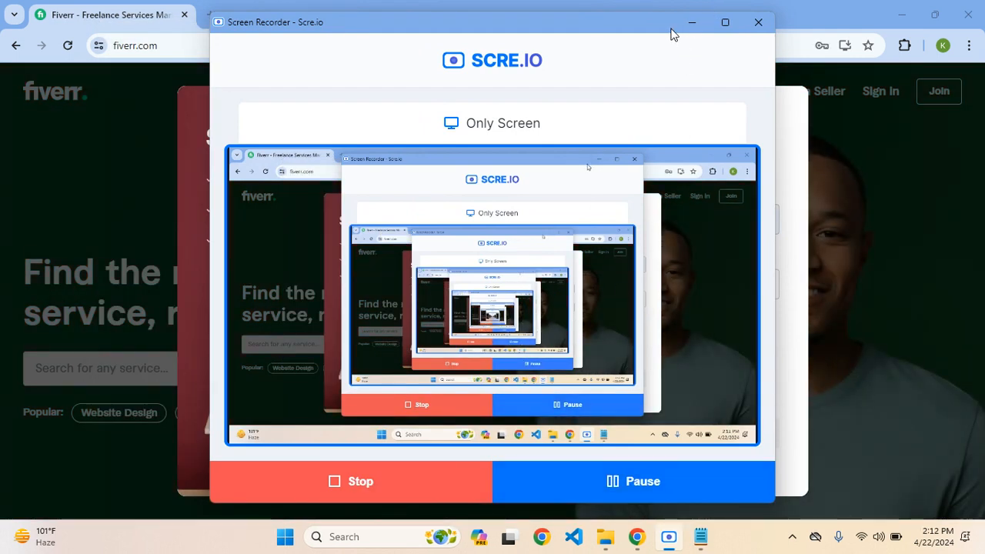
left_click(704, 19)
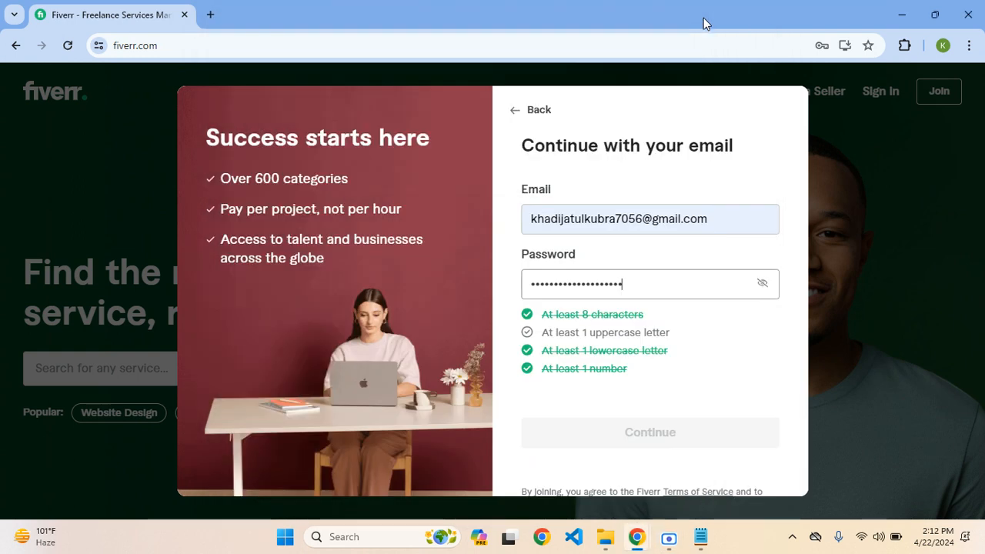
- Revise the password to include an uppercase letter so all four requirements turn green
left_click(563, 277)
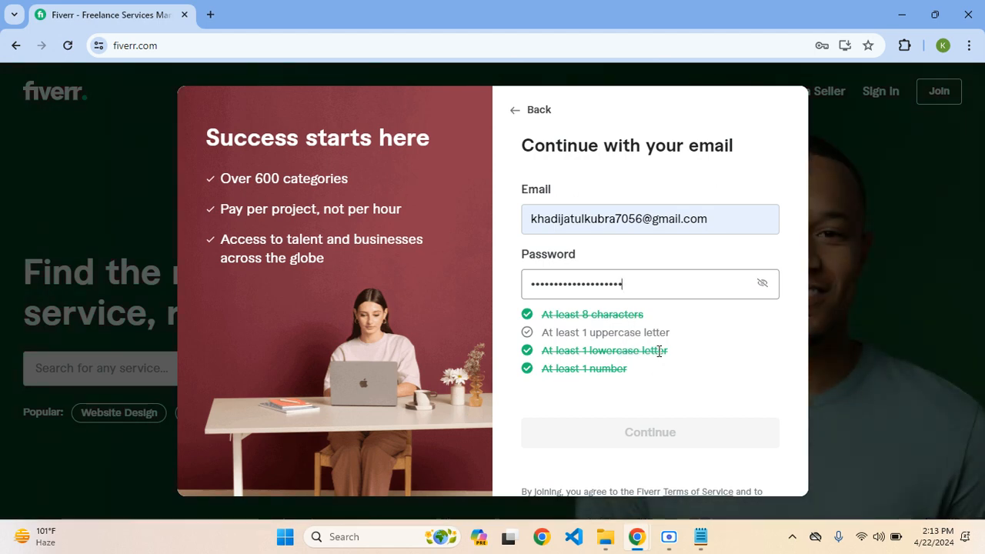
left_click(670, 536)
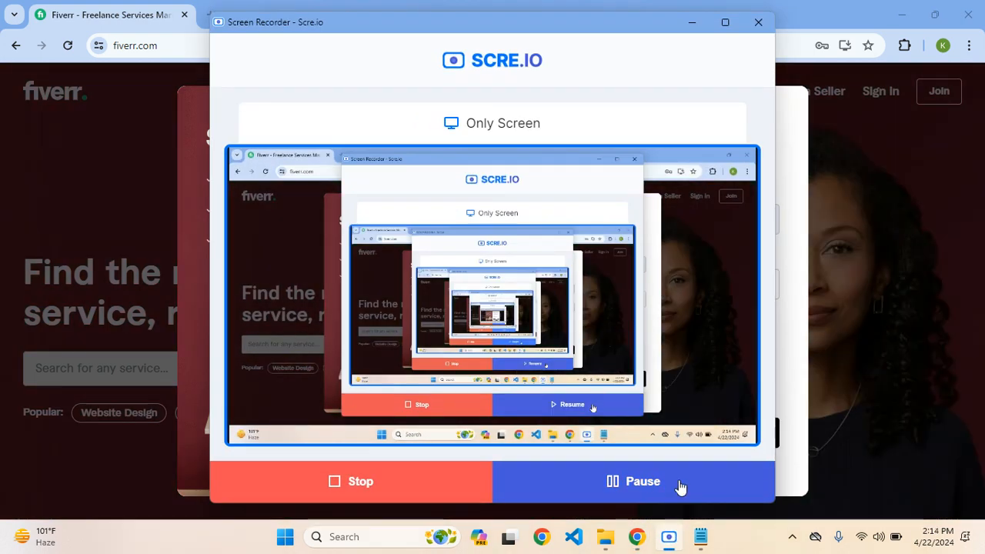
left_click(805, 378)
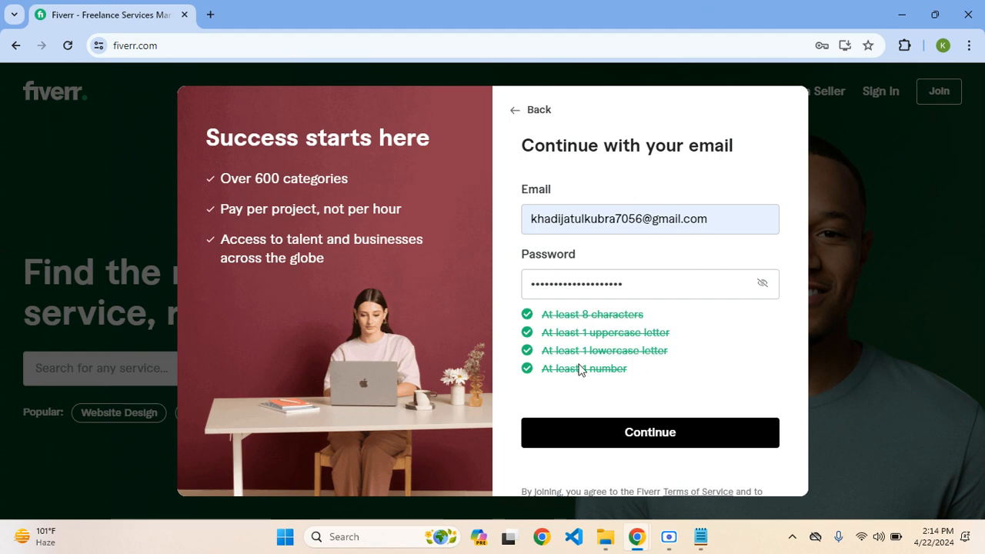
- Submit the sign-up, save the password in Chrome, and reveal the username's 'already taken' error
left_click(652, 432)
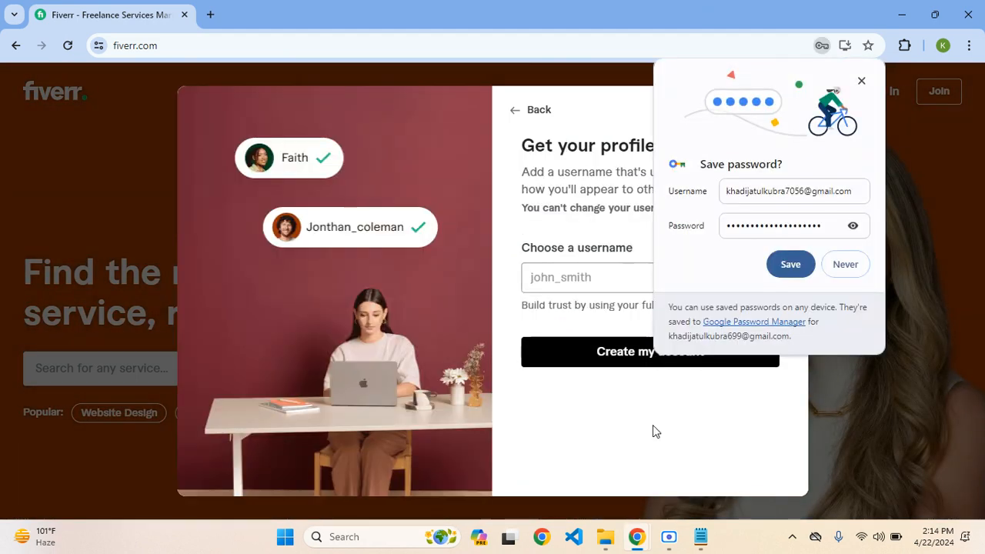
left_click(787, 271)
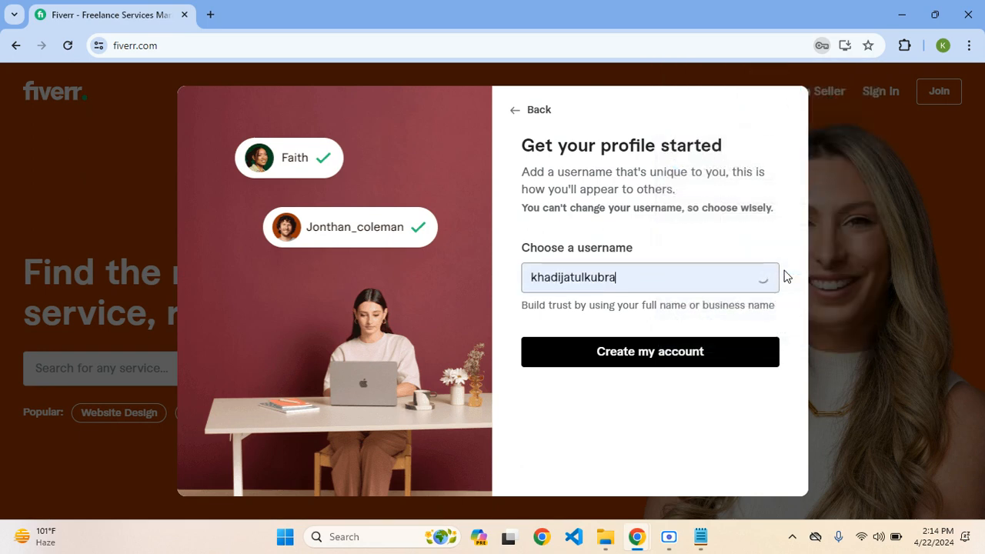
left_click(635, 276)
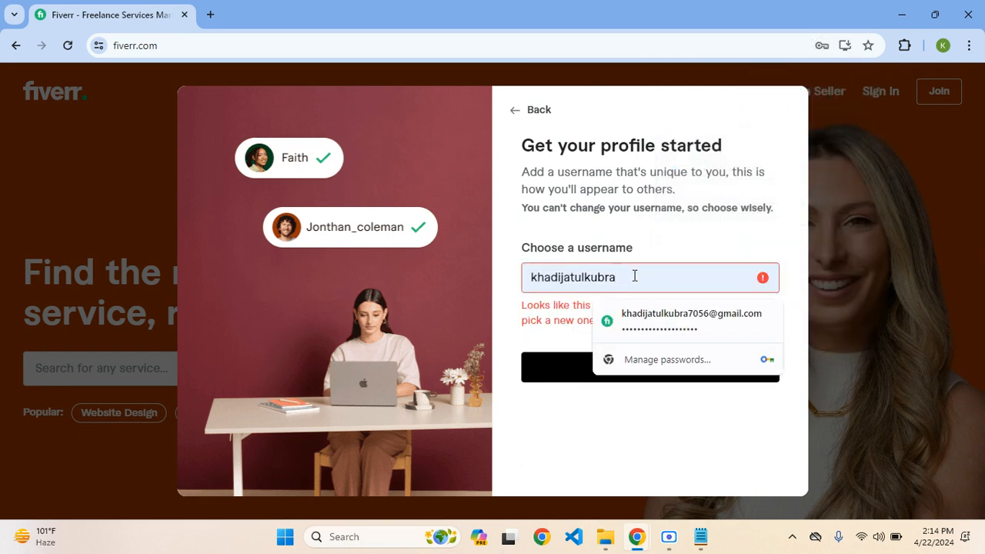
left_click(635, 207)
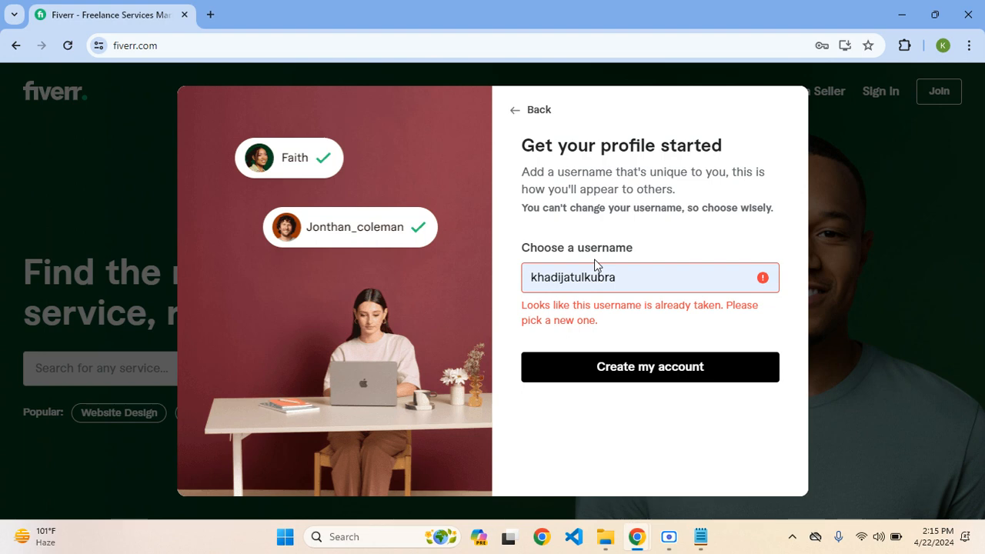
left_click(642, 280)
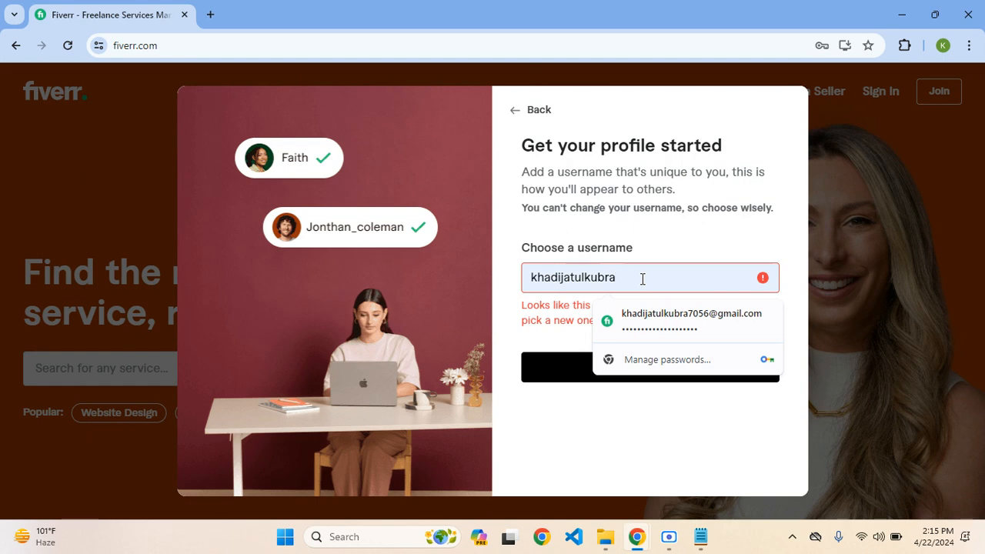
left_click(576, 229)
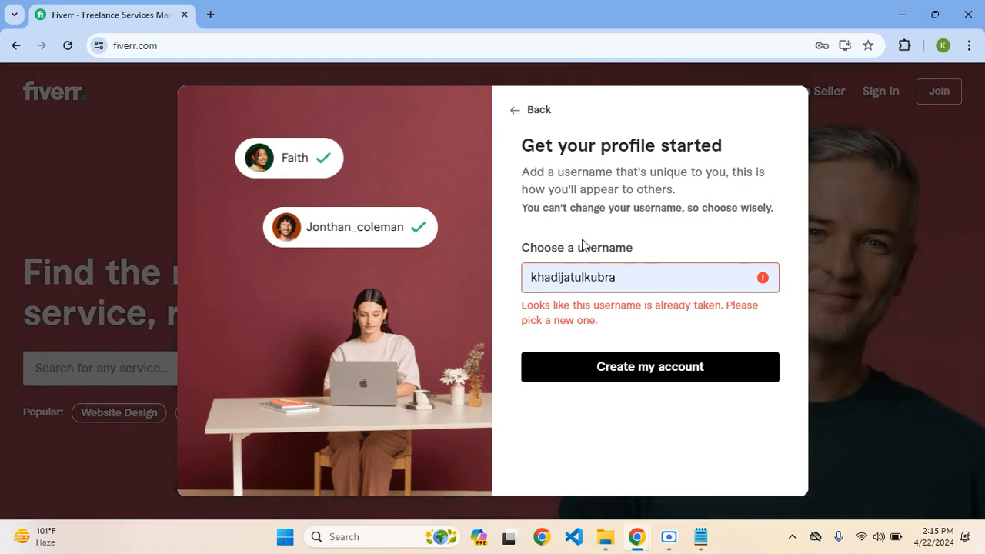
- Rework the username with a 'webdev_' prefix until Fiverr accepts it with a green check
left_click(621, 275)
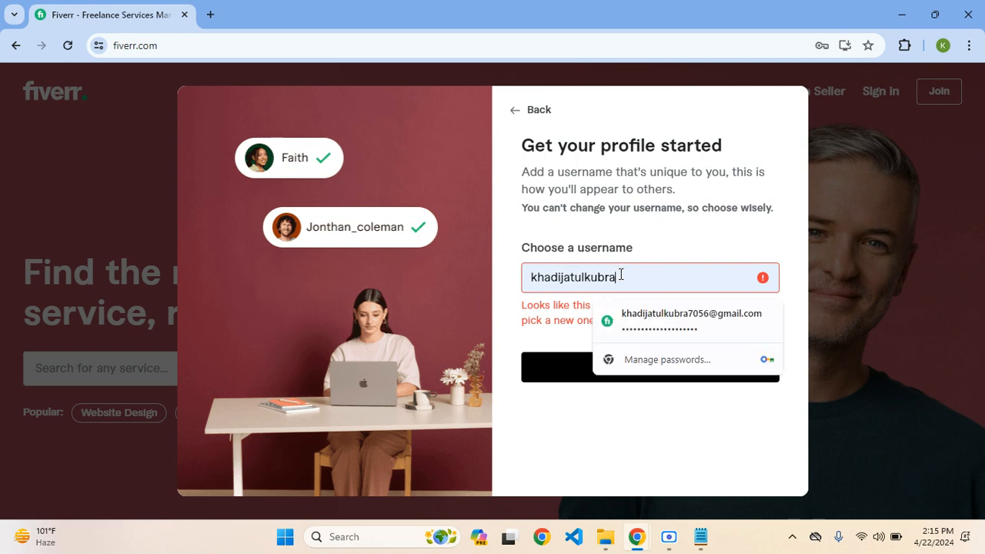
key("BackSpace")
key("BackSpace")
key("BackSpace")
key("BackSpace")
key("BackSpace")
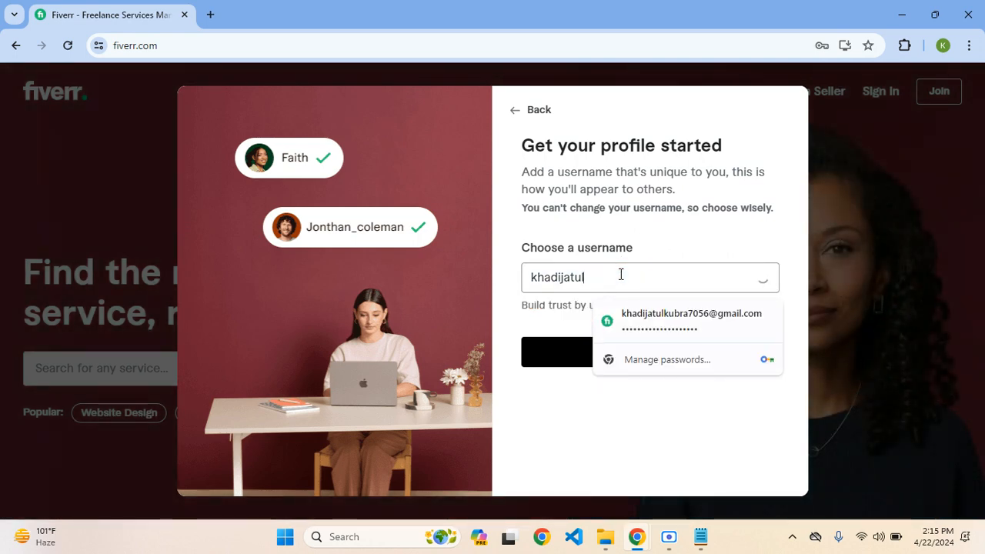
type("webde")
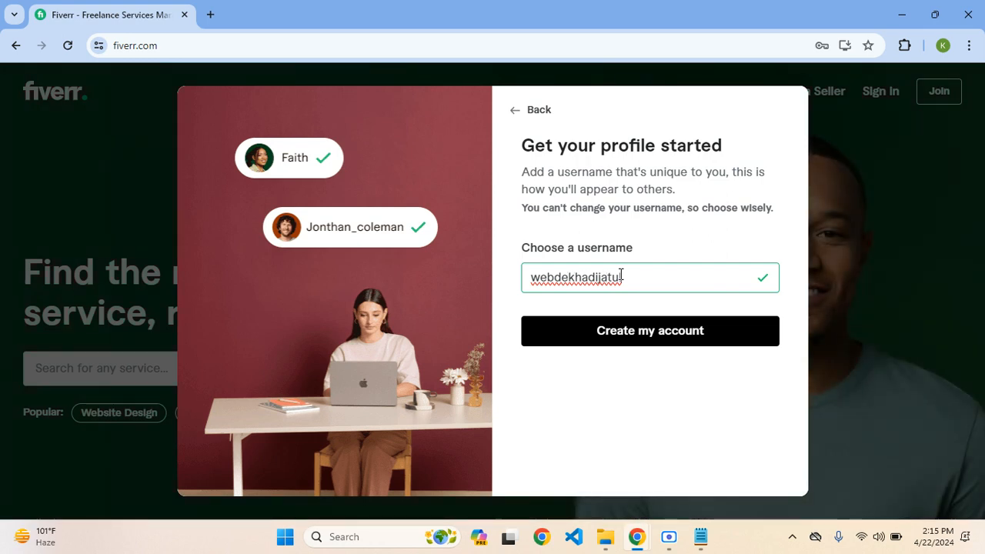
key("BackSpace")
key("BackSpace")
key("Right")
type("v")
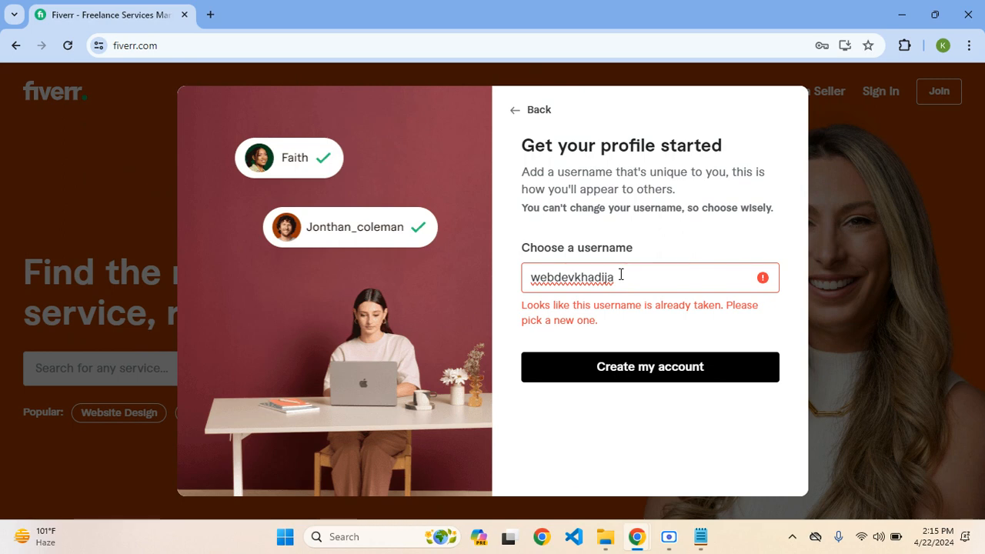
type("_")
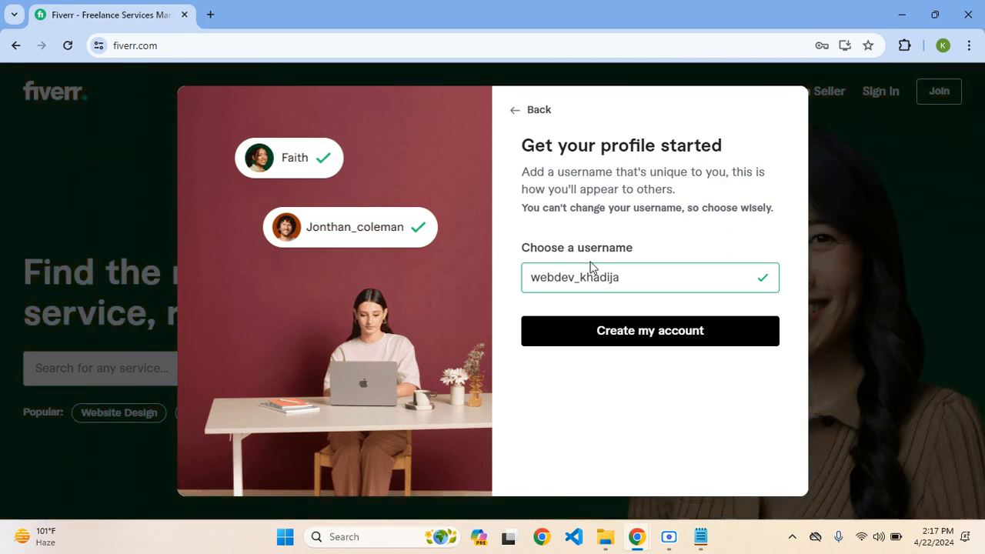
- Create the account with the accepted username and open a new browser tab
left_click(604, 328)
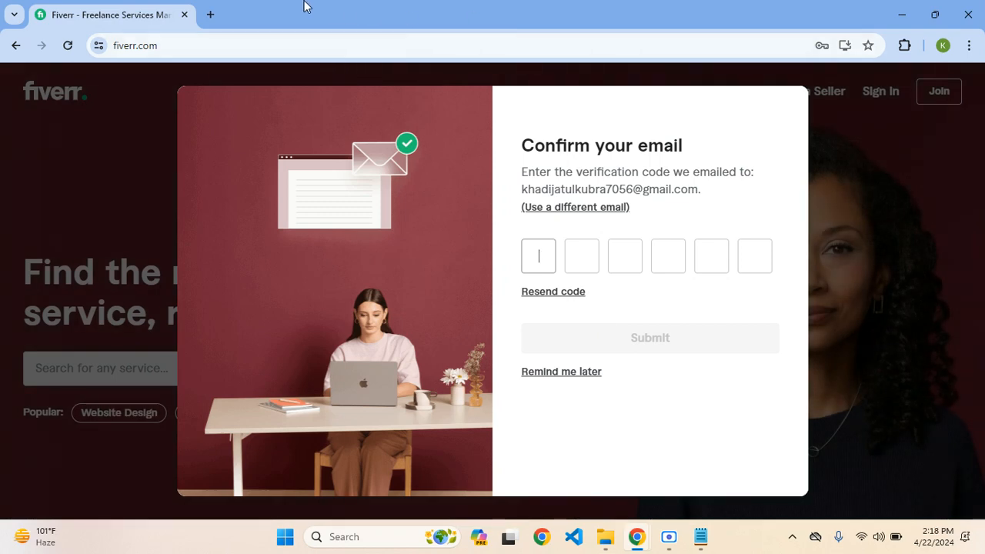
left_click(210, 15)
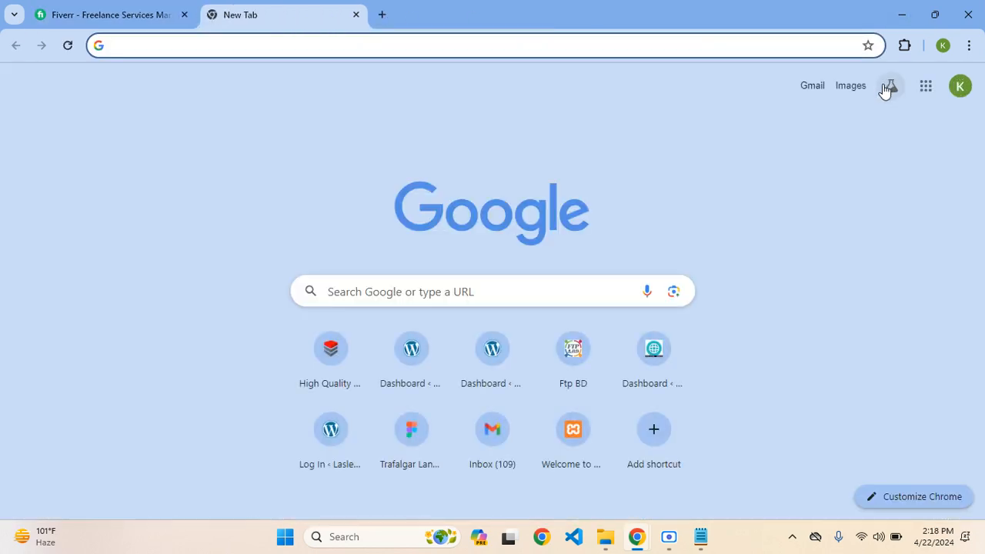
- Open Gmail and switch to the second Google account's inbox
left_click(813, 87)
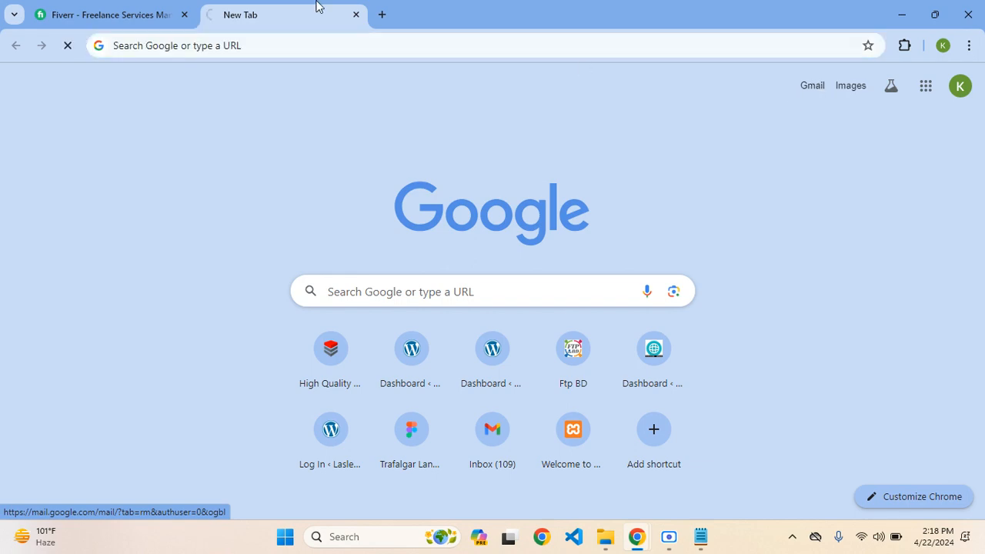
left_click(59, 7)
left_click(302, 7)
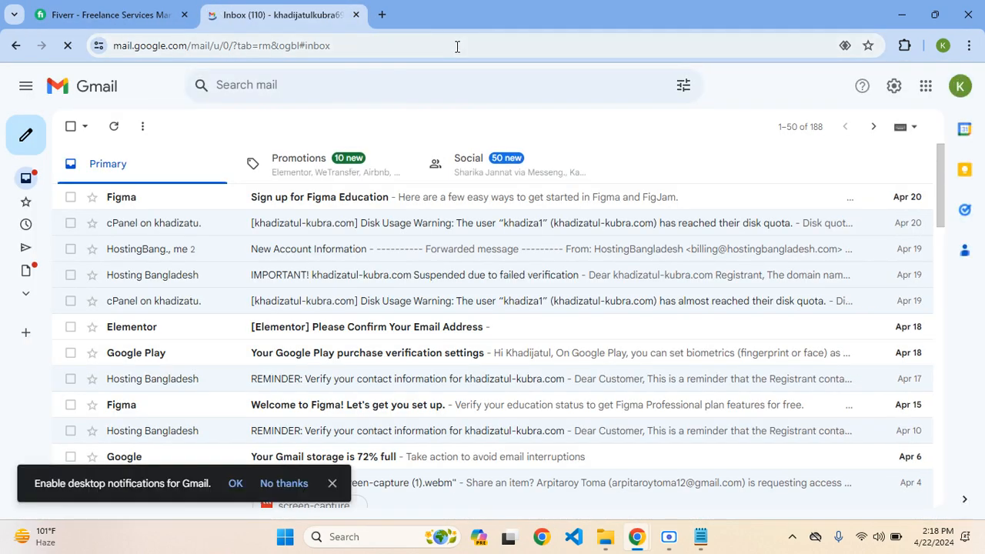
left_click(960, 86)
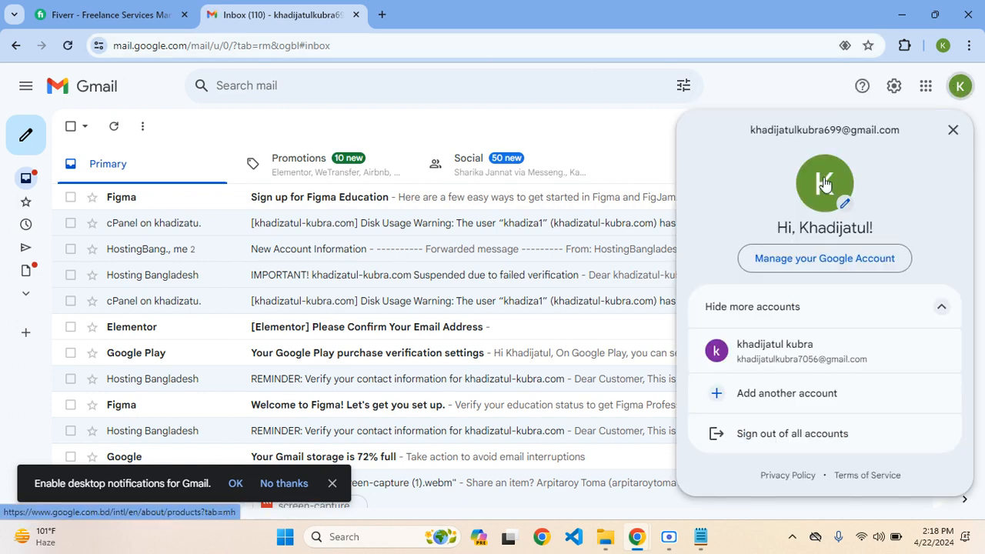
left_click(761, 348)
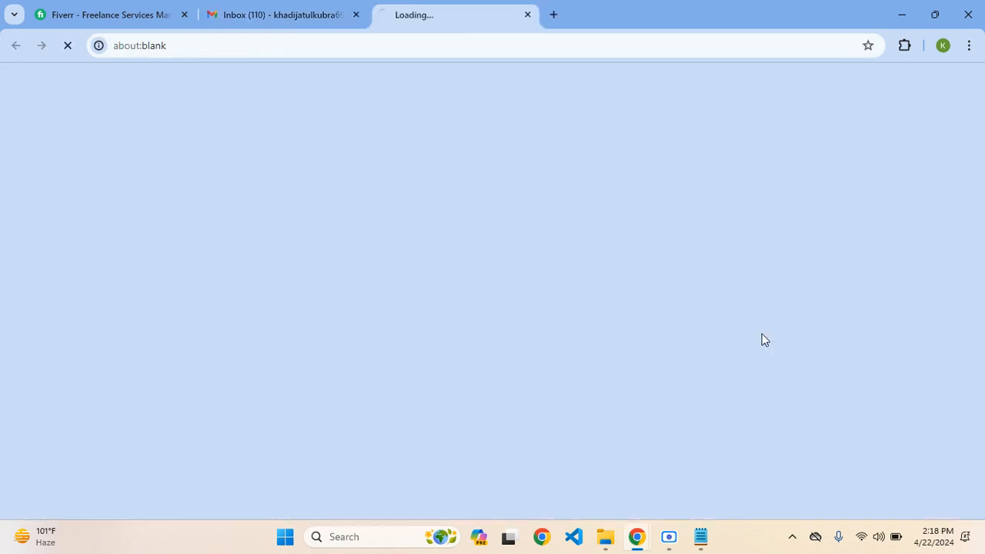
left_click(356, 15)
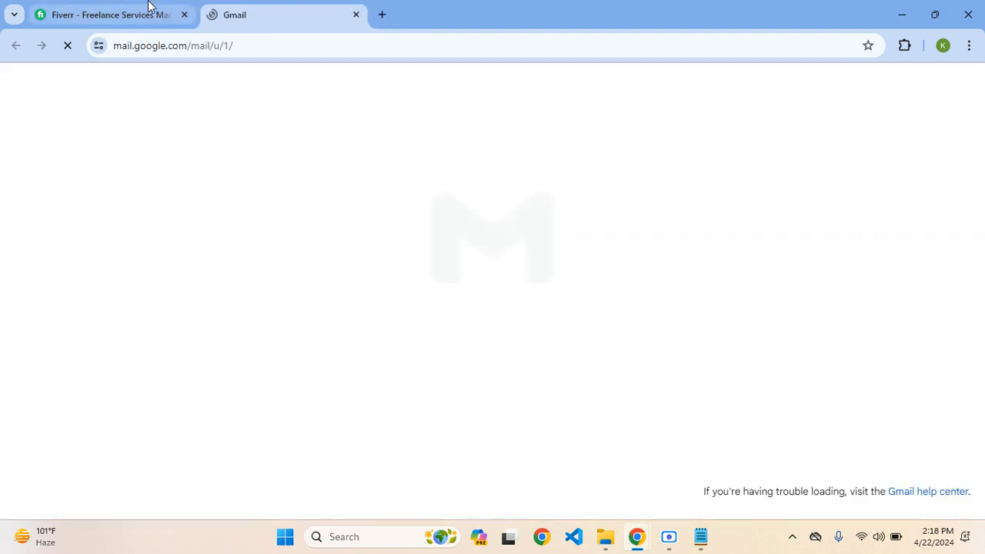
- Open Fiverr's Activate Your New Account email to read the verification code
left_click(148, 10)
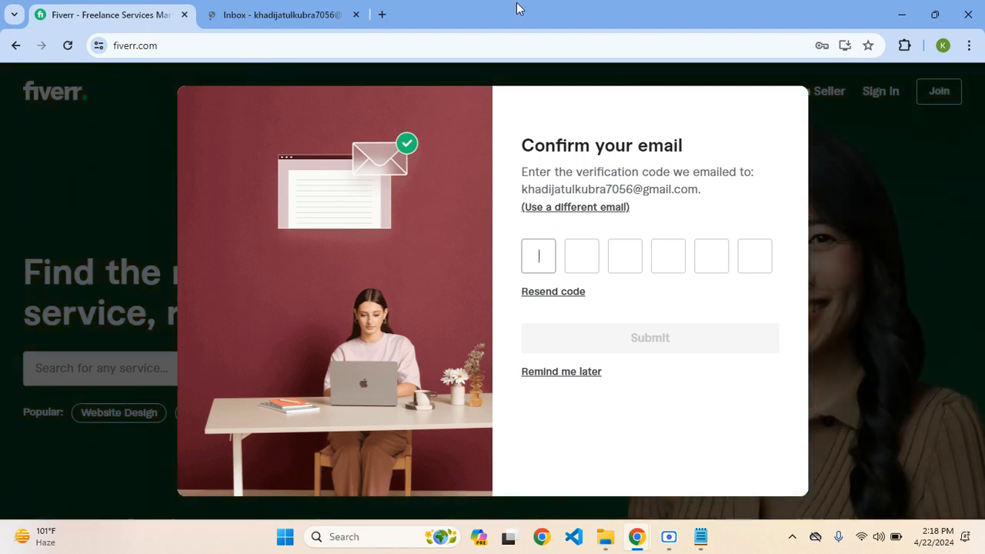
left_click(299, 7)
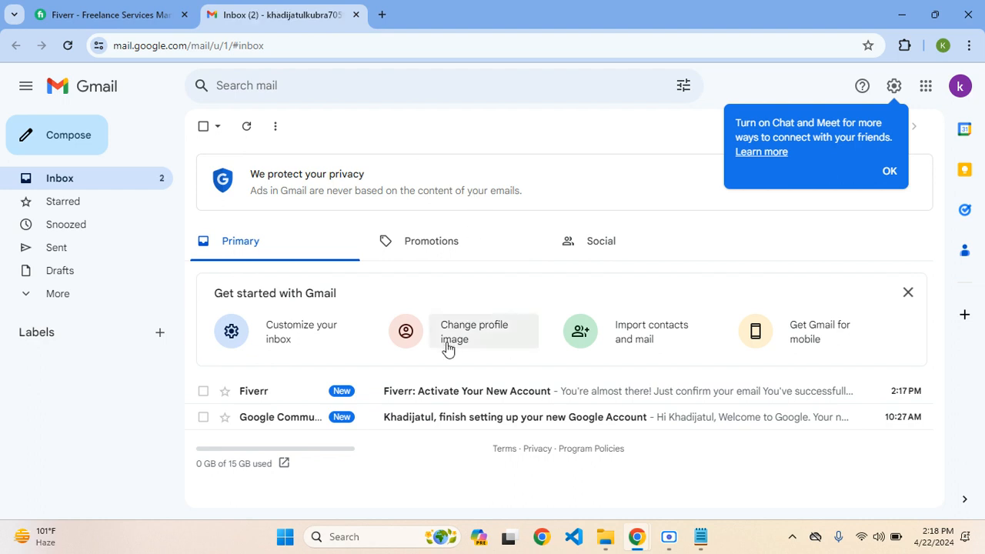
left_click(590, 400)
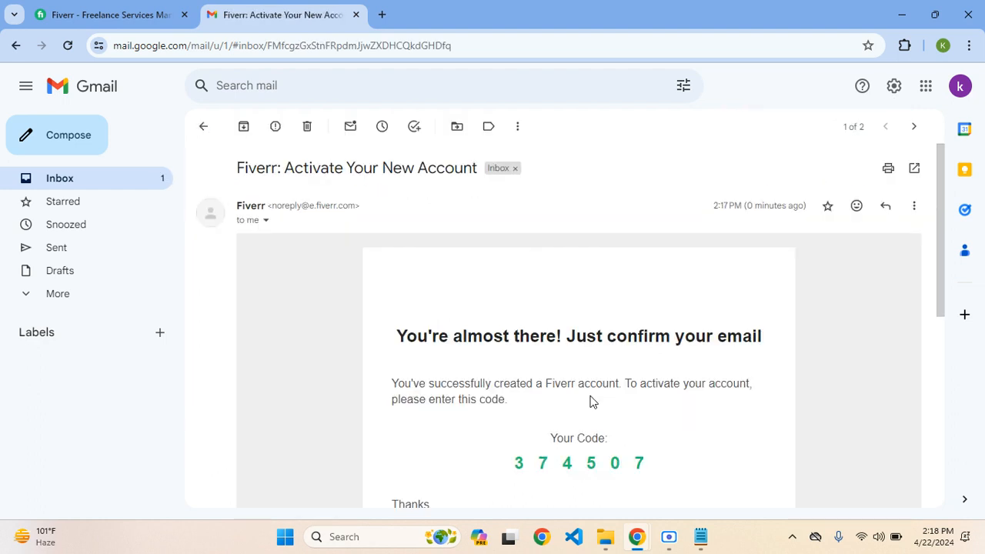
scroll(590, 393, "down", 2)
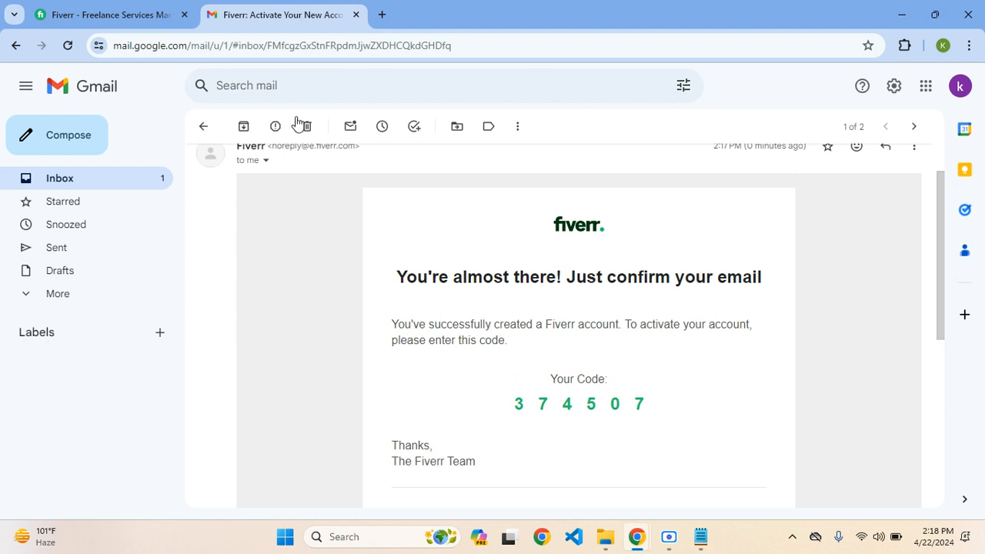
left_click(117, 12)
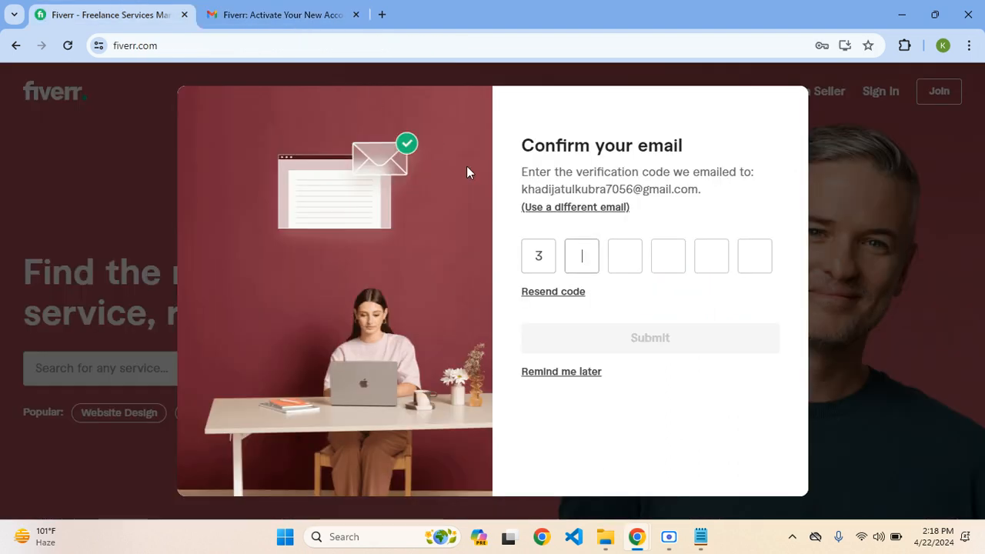
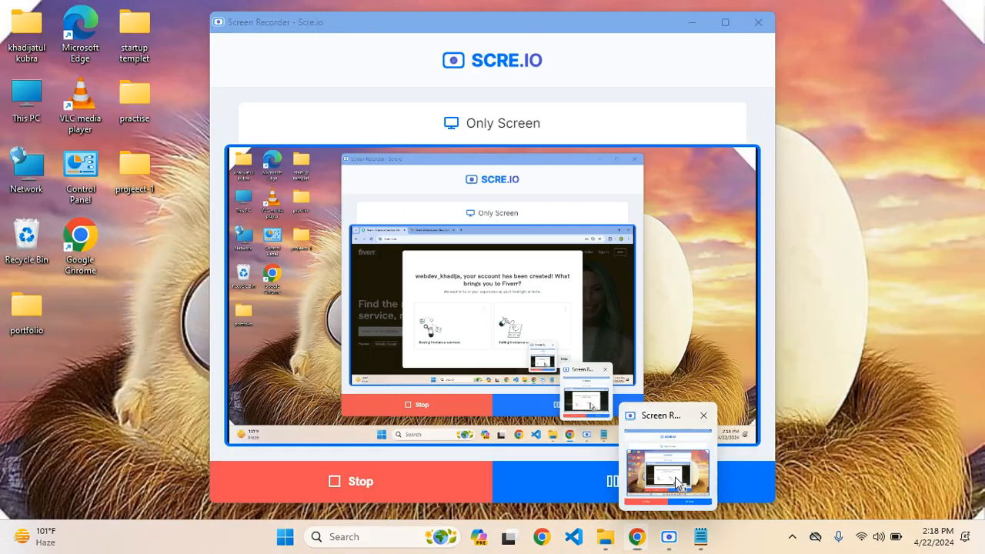
- Enter the emailed six-digit verification code to activate the Fiverr account
left_click(676, 477)
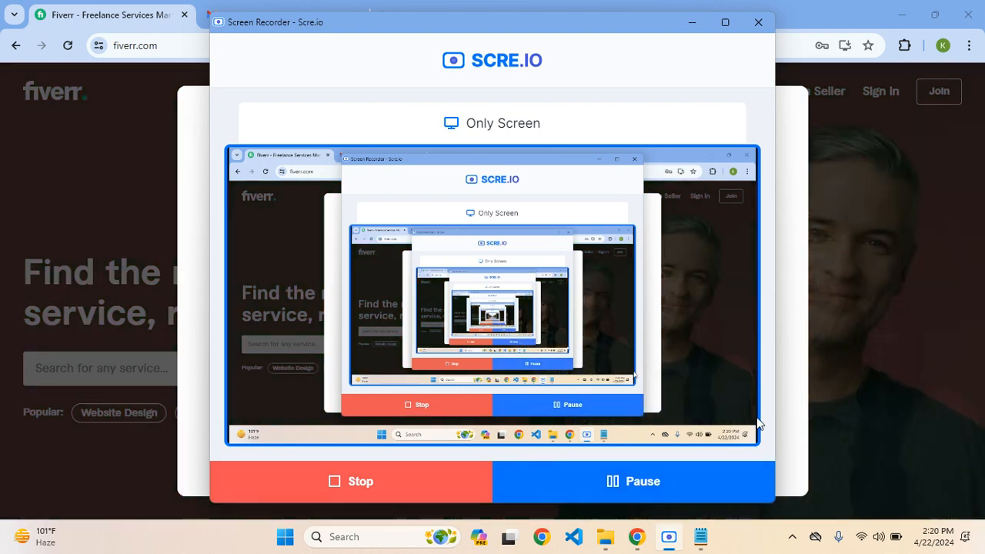
- Choose Selling freelance services as the purpose and advance to the freelancer-type question
left_click(803, 417)
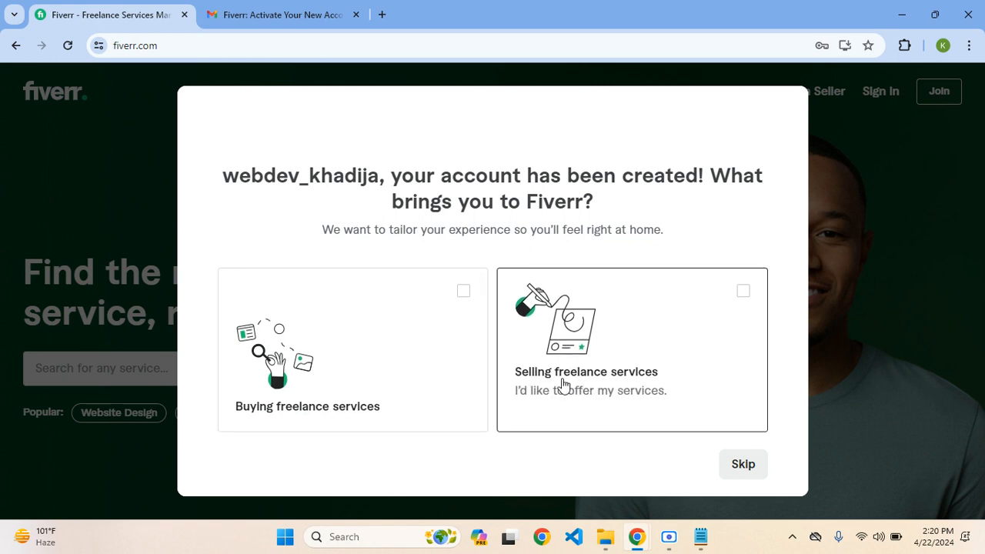
left_click(616, 383)
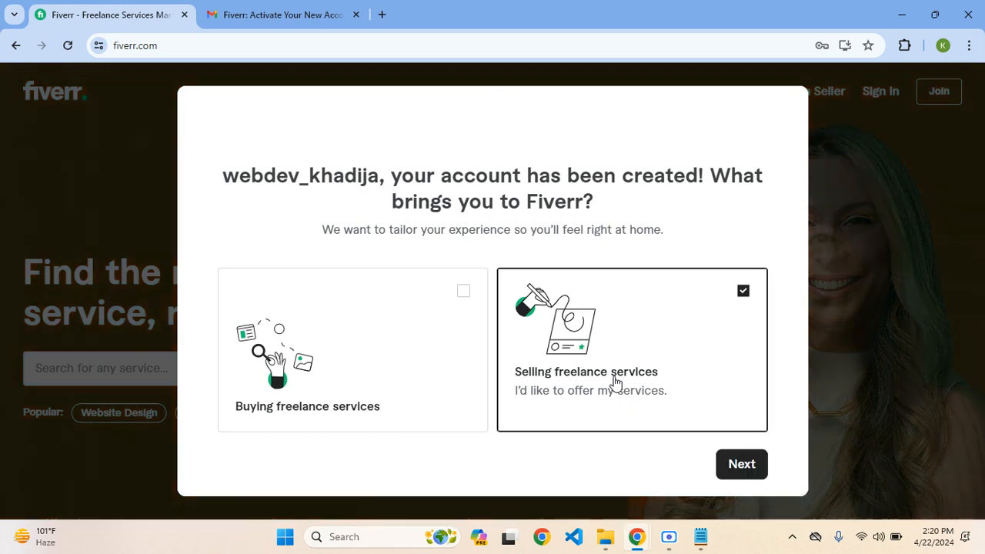
left_click(755, 474)
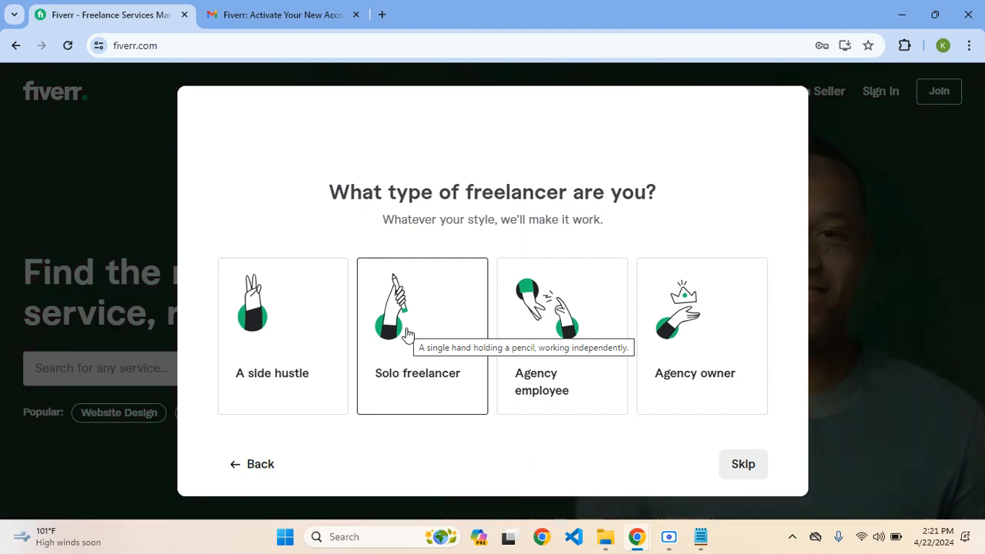
- Pick Solo freelancer, answer 'I'm just getting started' for experience, and finish onboarding
left_click(408, 335)
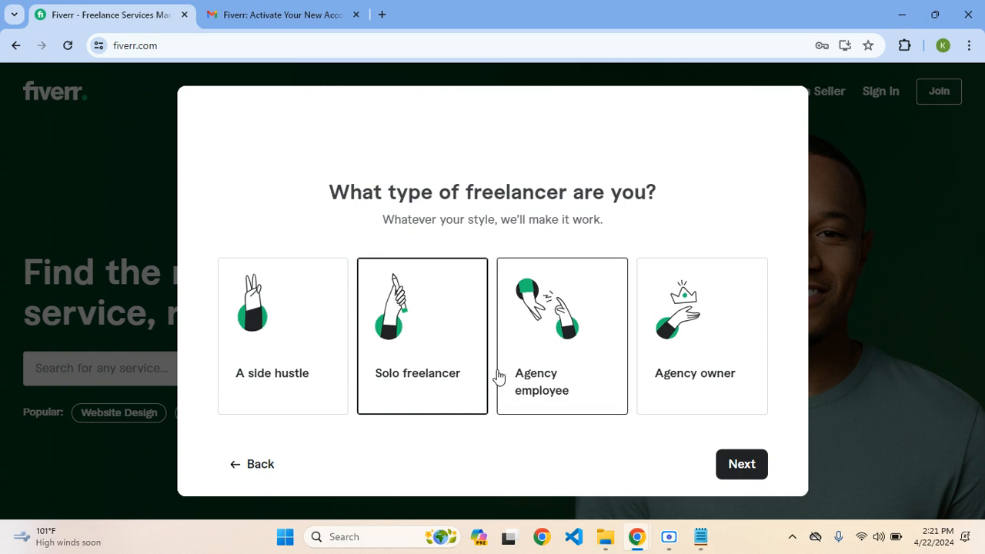
left_click(737, 464)
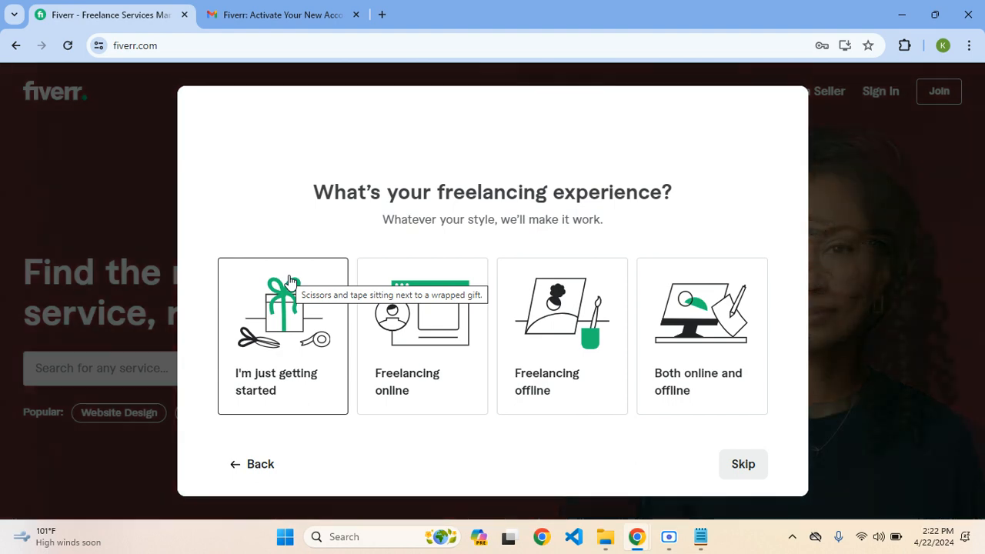
left_click(290, 281)
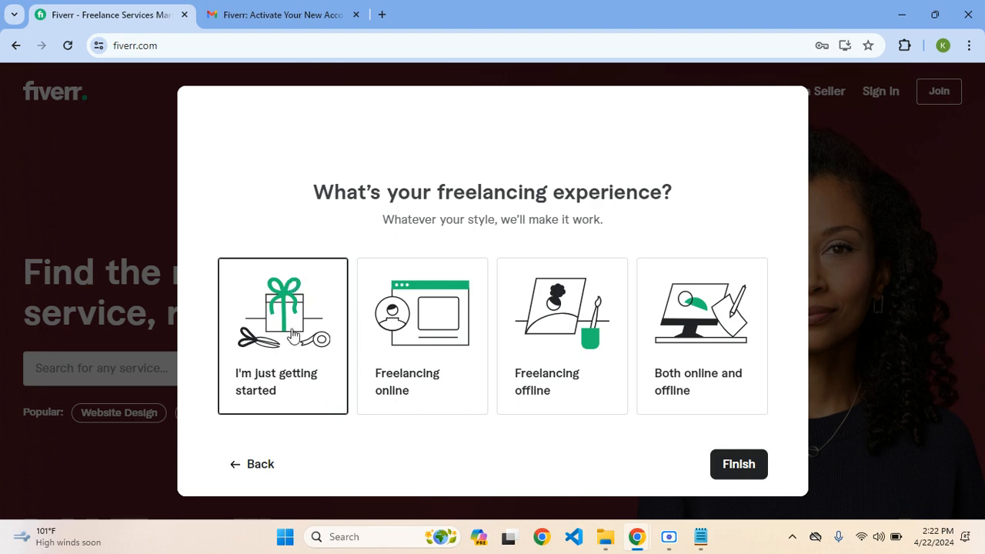
left_click(752, 451)
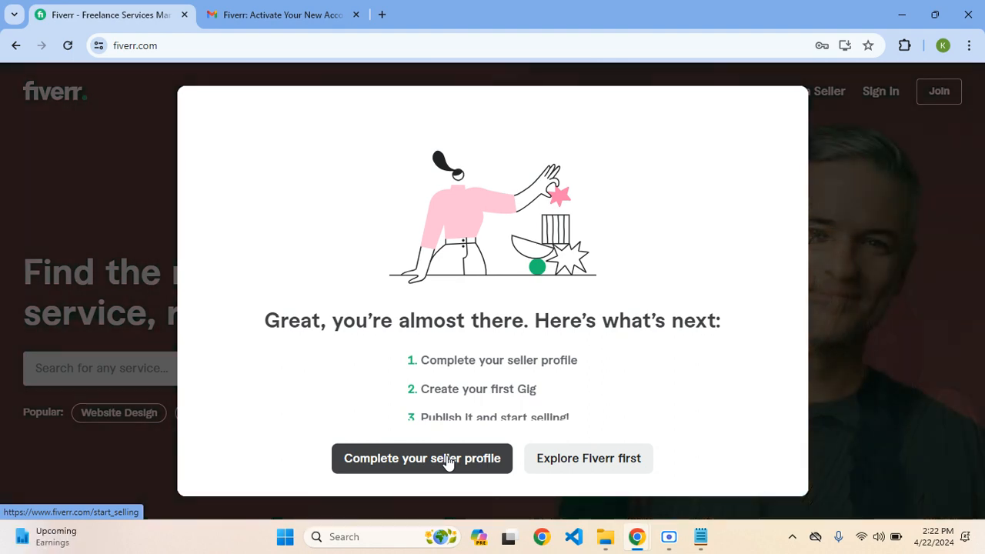
- Continue to the Start Selling page, look through it, and open the account menu
left_click(449, 459)
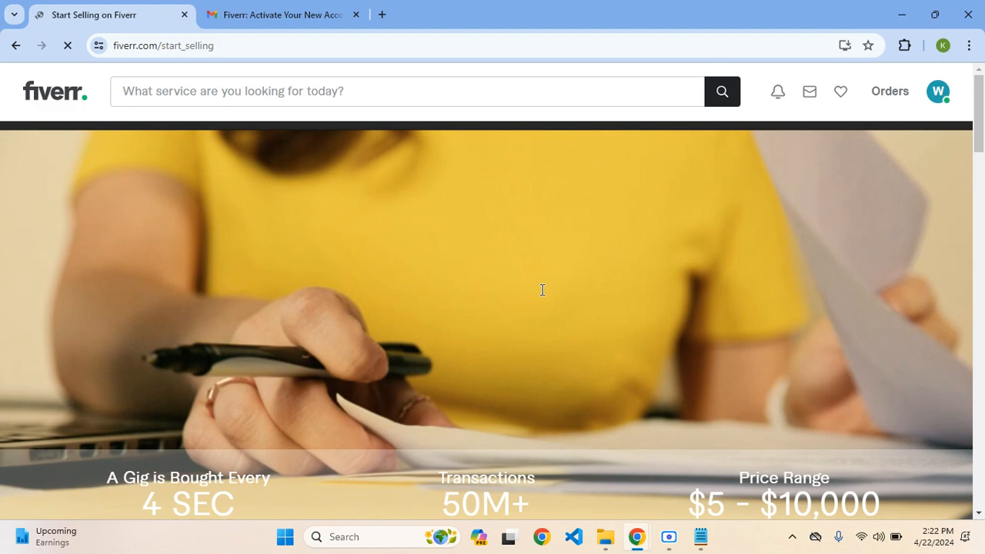
scroll(542, 290, "down", 3)
scroll(541, 297, "down", 5)
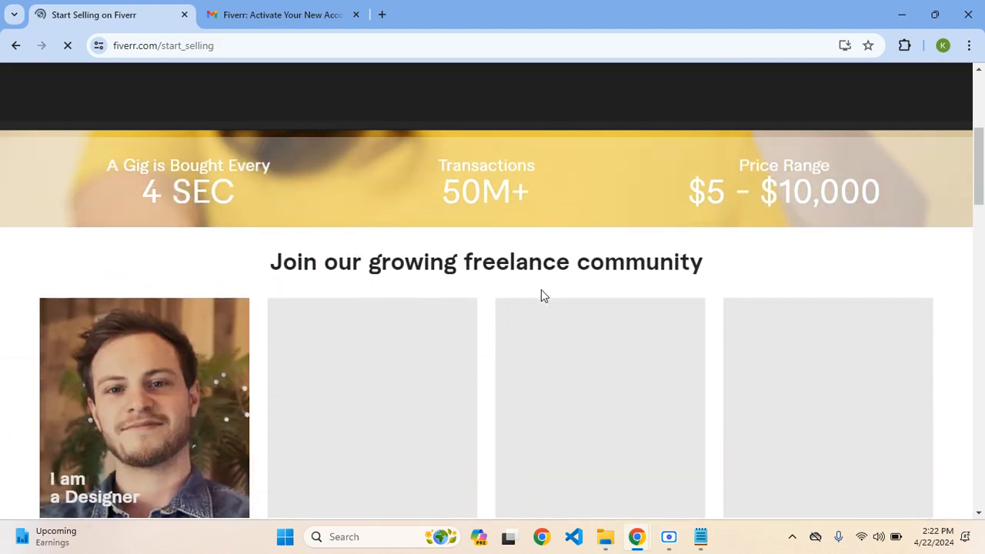
scroll(542, 296, "down", 7)
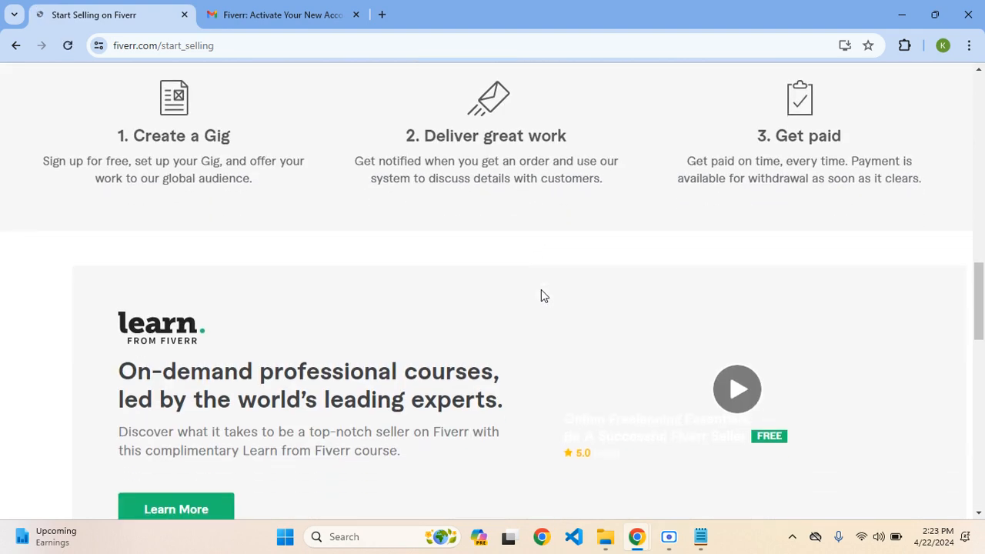
scroll(543, 295, "down", 4)
scroll(542, 291, "down", 7)
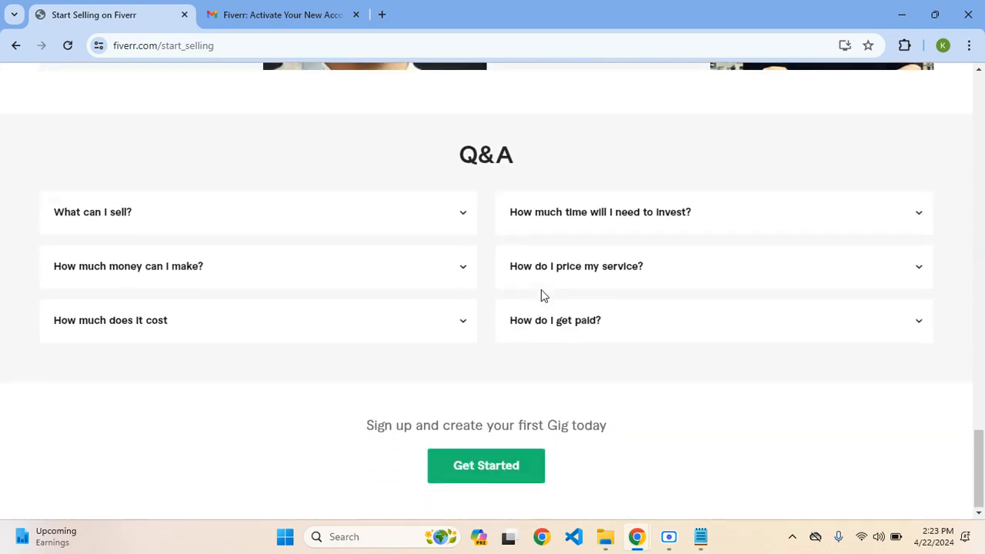
scroll(542, 292, "up", 15)
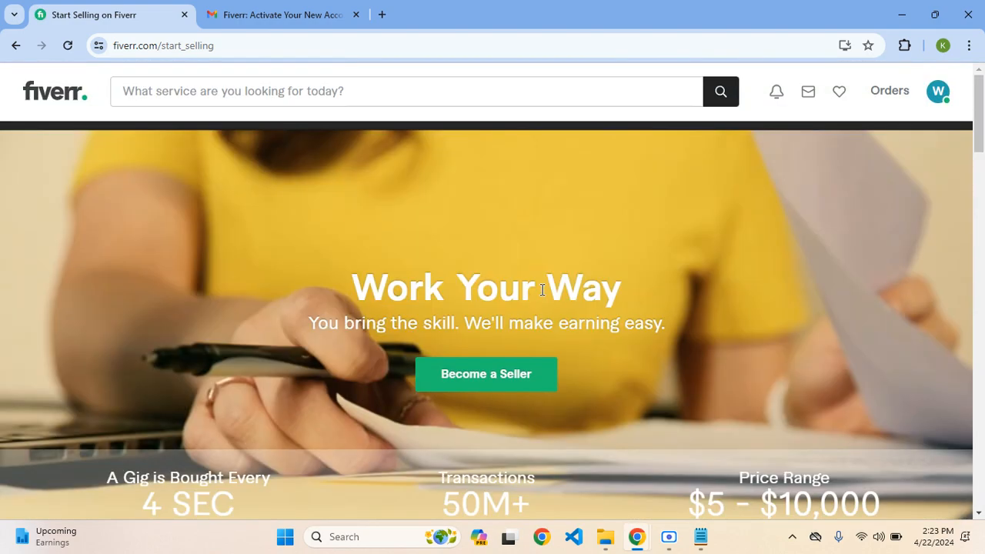
left_click(936, 90)
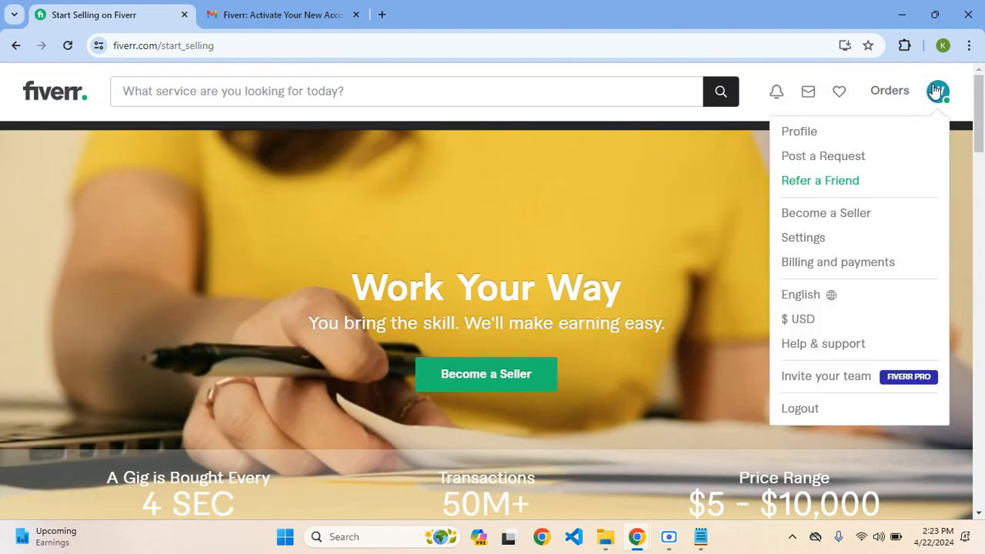
- Go to the profile page, dismiss the introduction tip, and start editing the display name
left_click(800, 131)
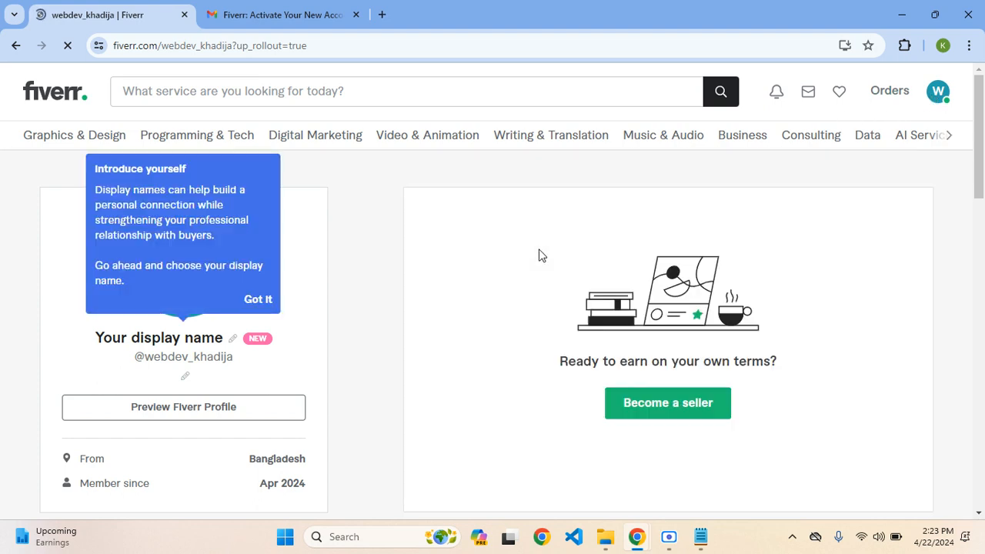
left_click(258, 299)
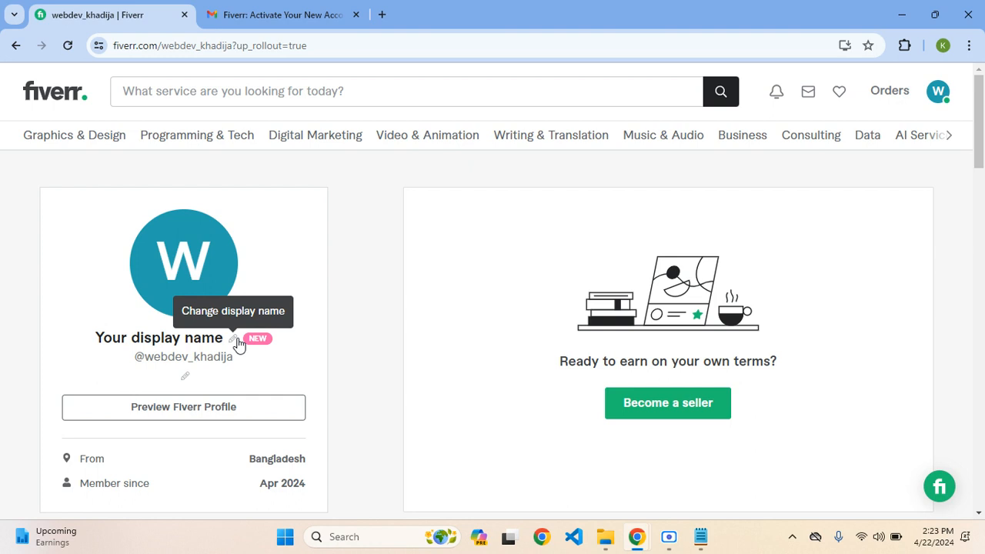
left_click(237, 340)
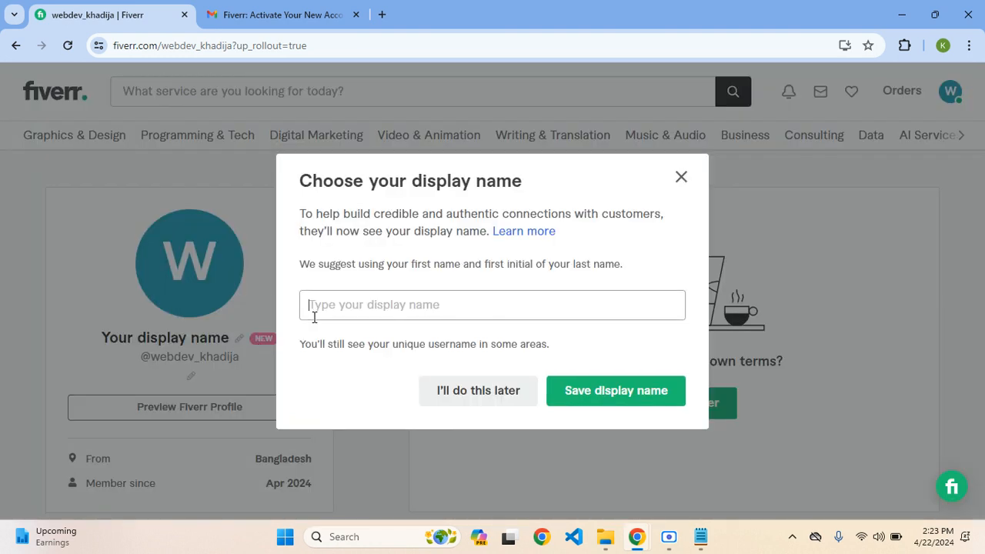
- Enter the user's full name as display name, fixing the slash and capital, and try saving
type("Kh")
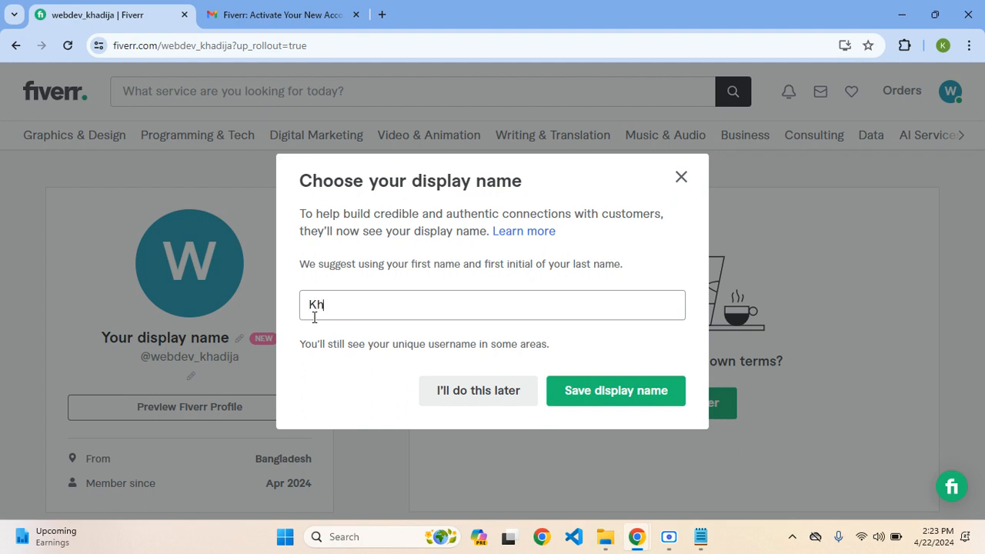
type("adijatul /kubra")
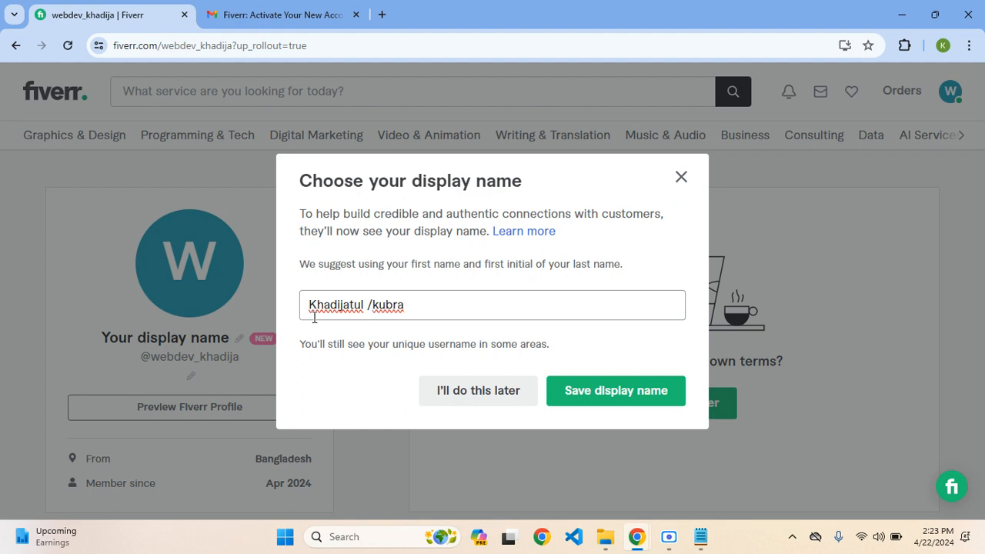
left_click(373, 306)
key("BackSpace")
key("Delete")
type("K")
left_click(602, 390)
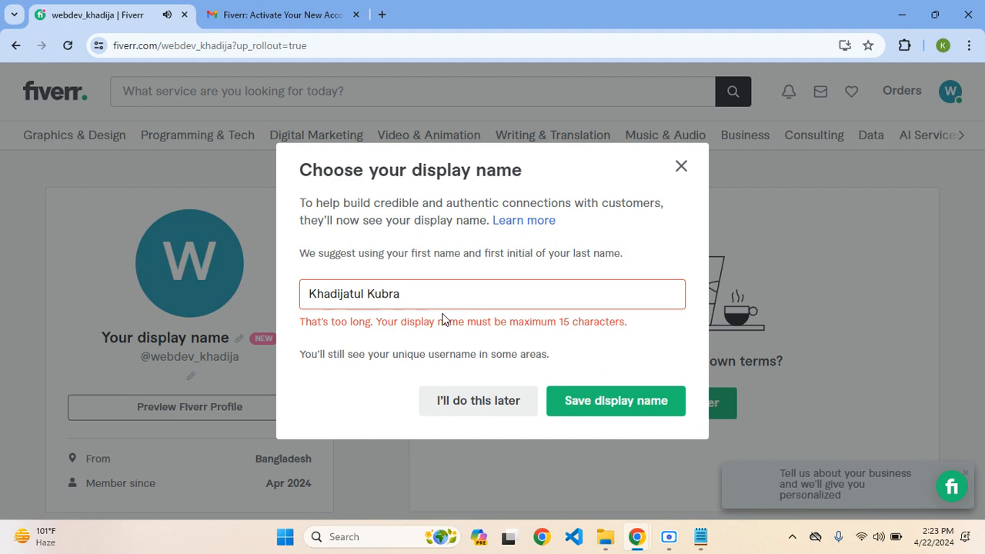
- Shorten the name to the first name prefixed with 'Webdev' and save the display name
left_click(426, 300)
key("BackSpace")
key("BackSpace")
key("BackSpace")
key("BackSpace")
key("BackSpace")
key("BackSpace")
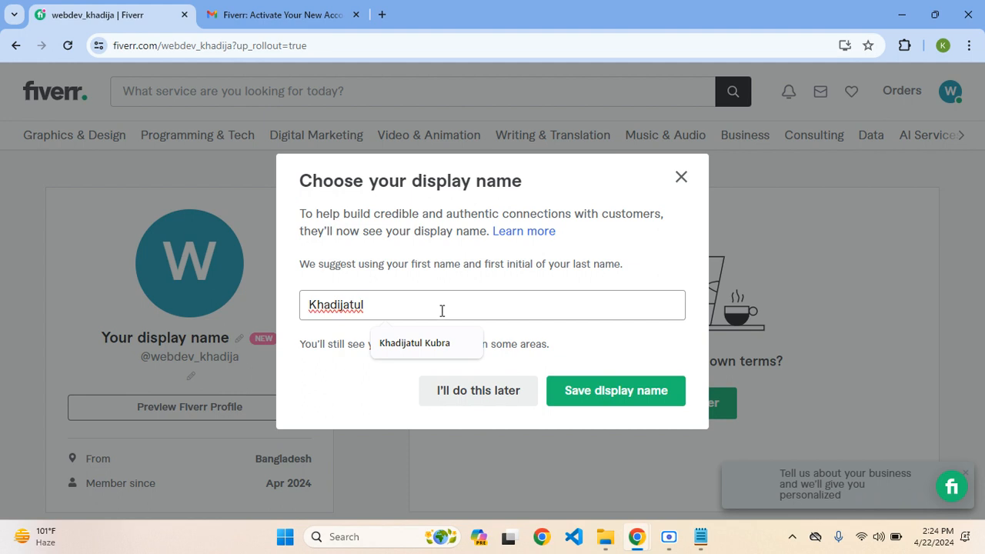
left_click(454, 268)
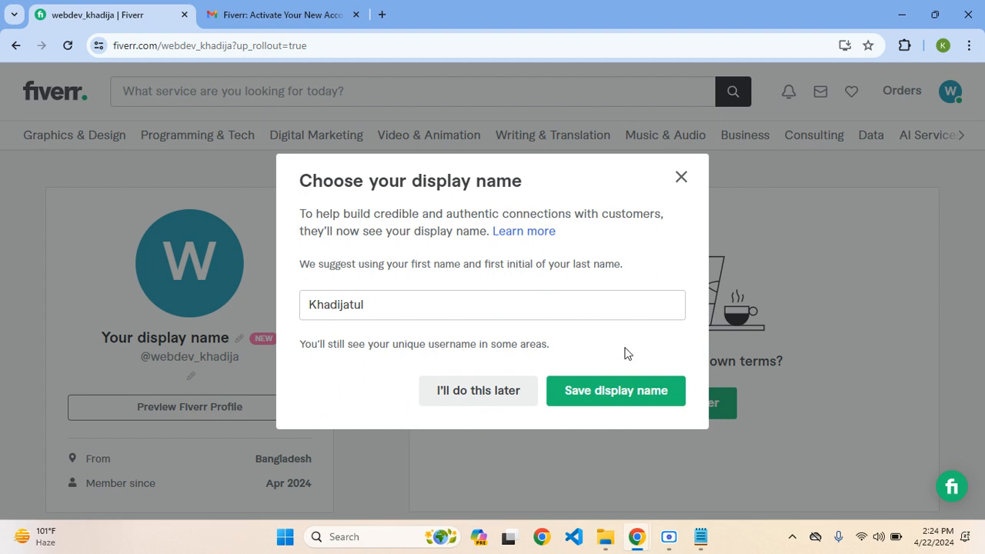
left_click(506, 307)
key("BackSpace")
key("BackSpace")
key("BackSpace")
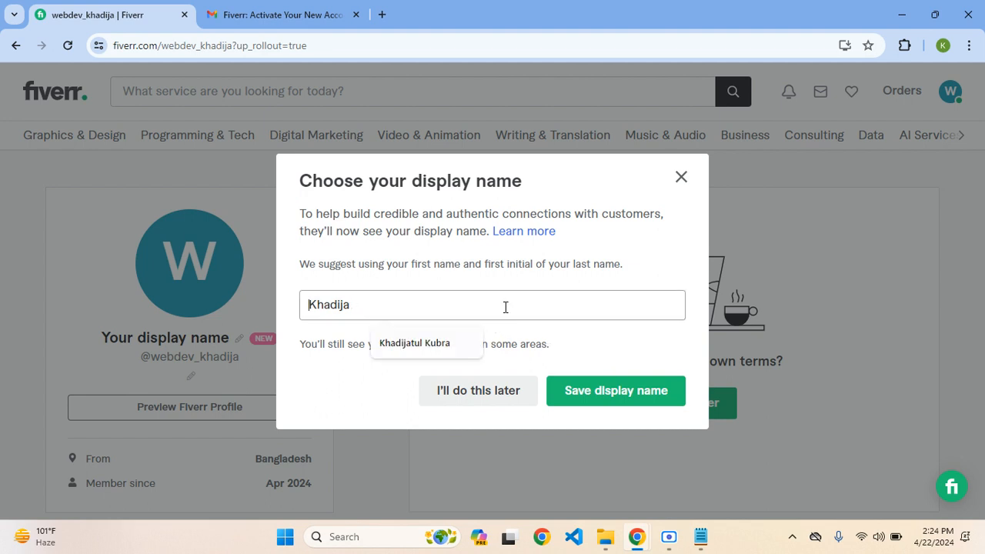
key("Home")
type("Web")
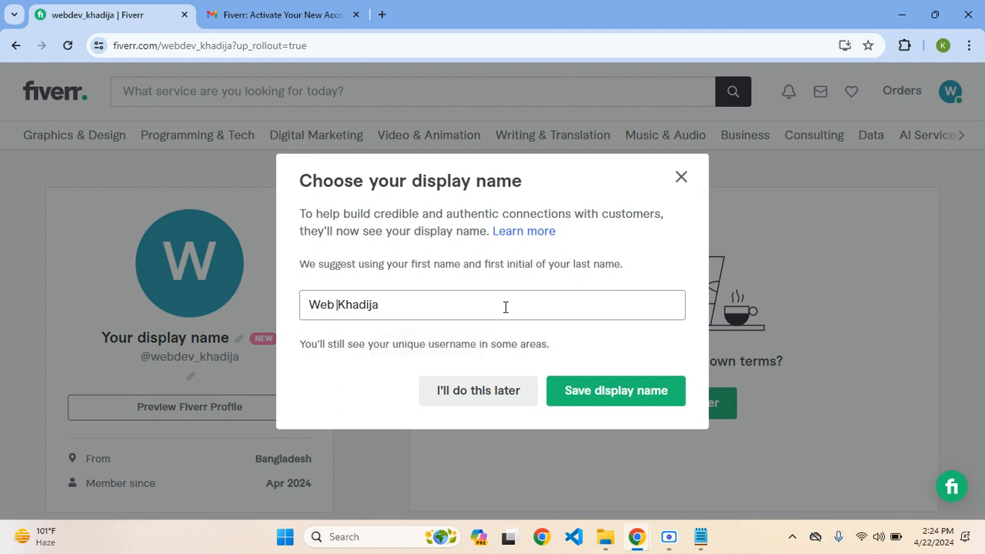
key("BackSpace")
type("dev")
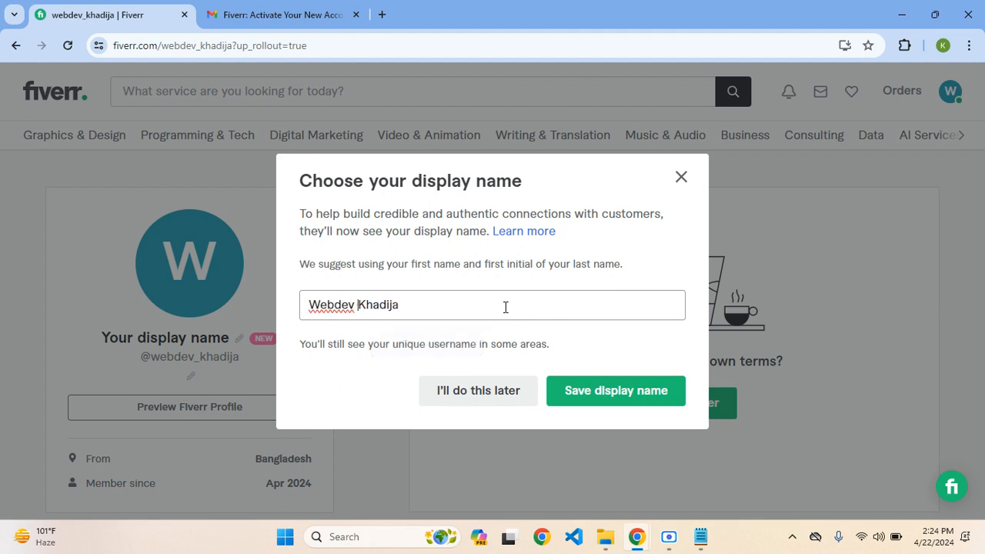
left_click(588, 389)
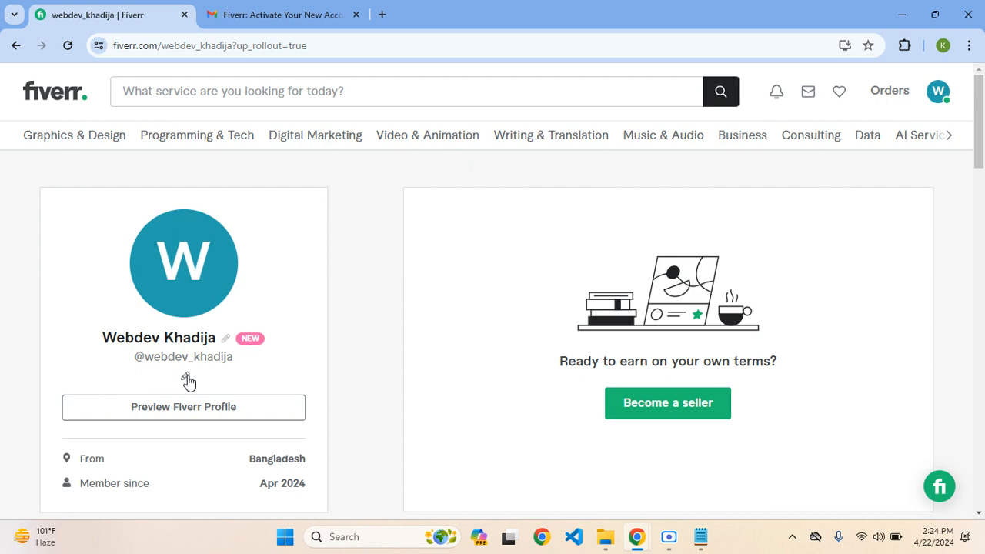
- Check the Notepad notes and screen recorder, then return to edit the profile's one-line story
left_click(697, 533)
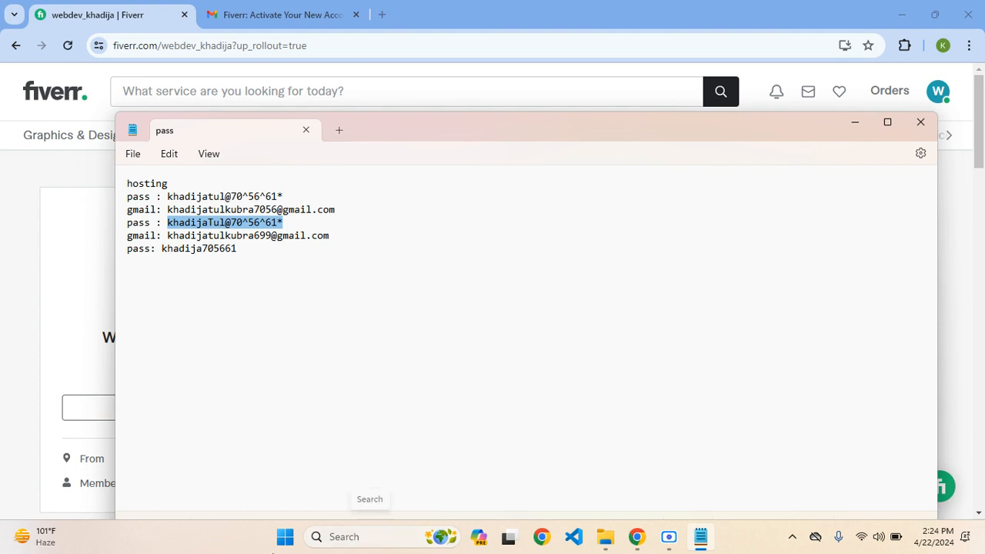
left_click(48, 334)
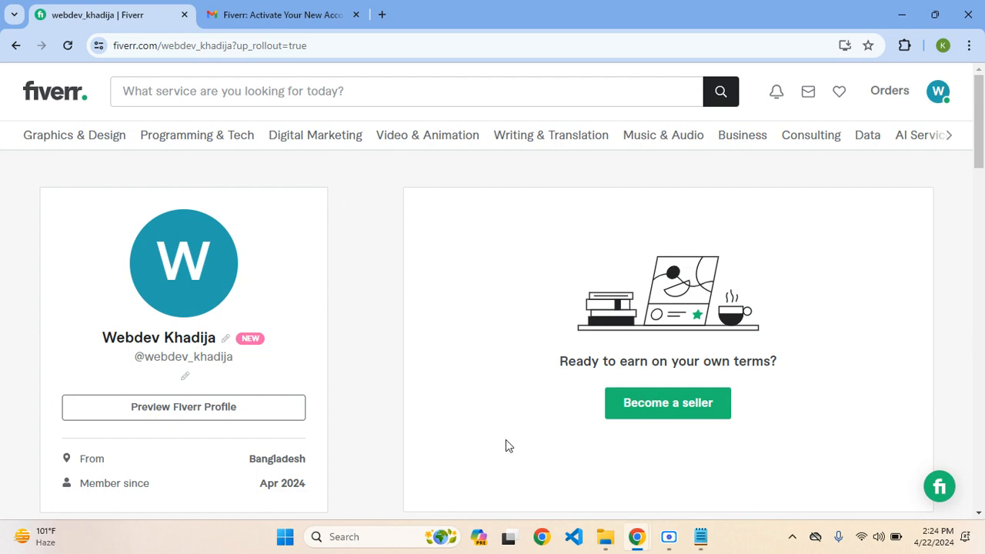
mouse_move(669, 536)
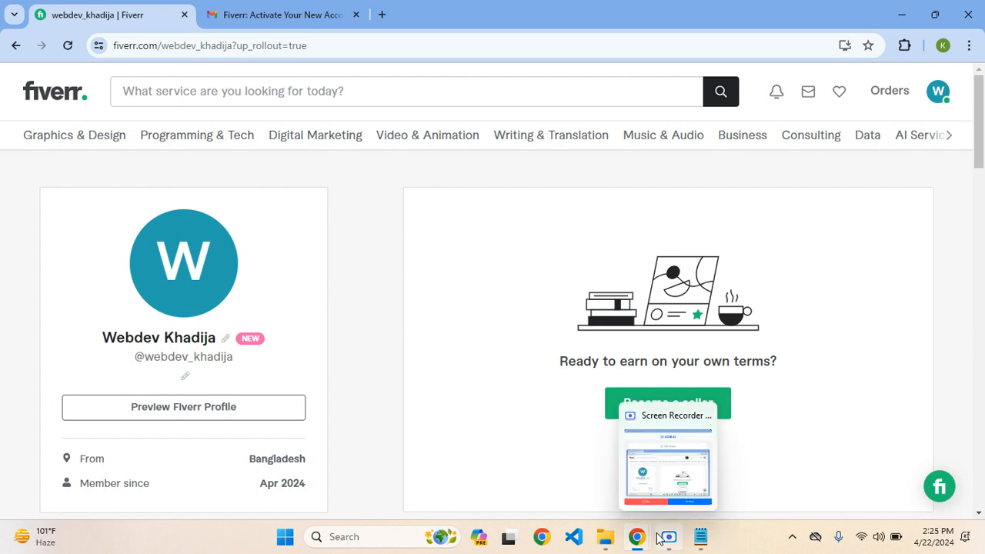
left_click(670, 475)
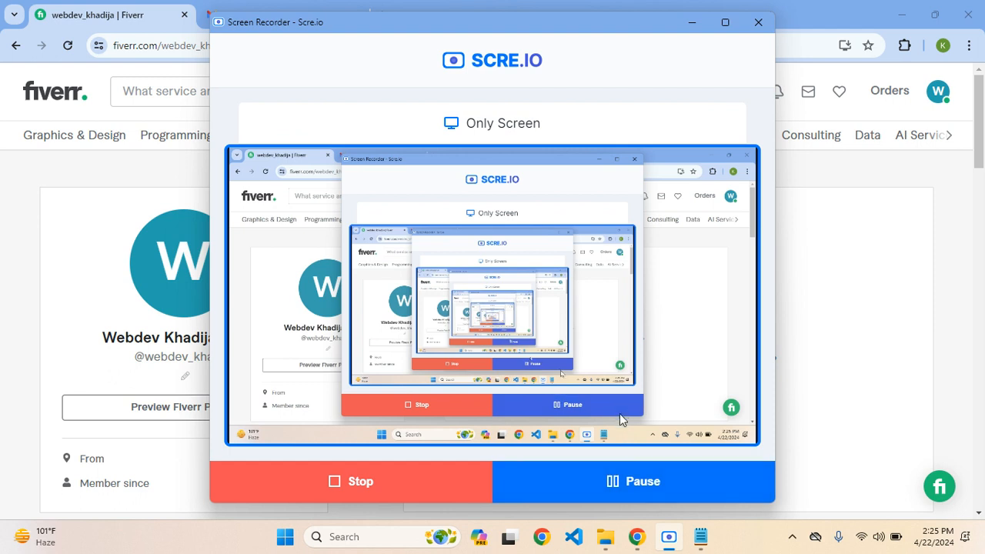
left_click(819, 358)
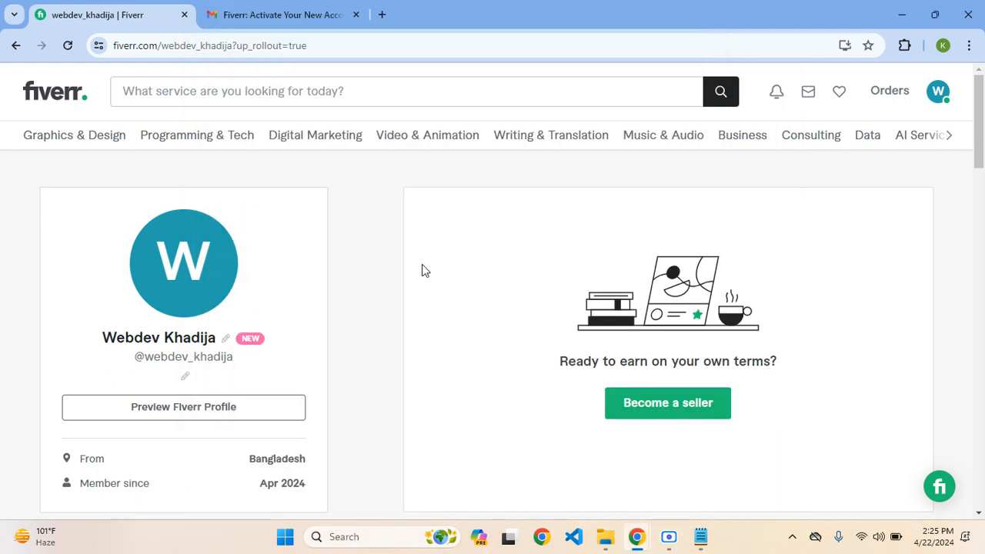
left_click(185, 375)
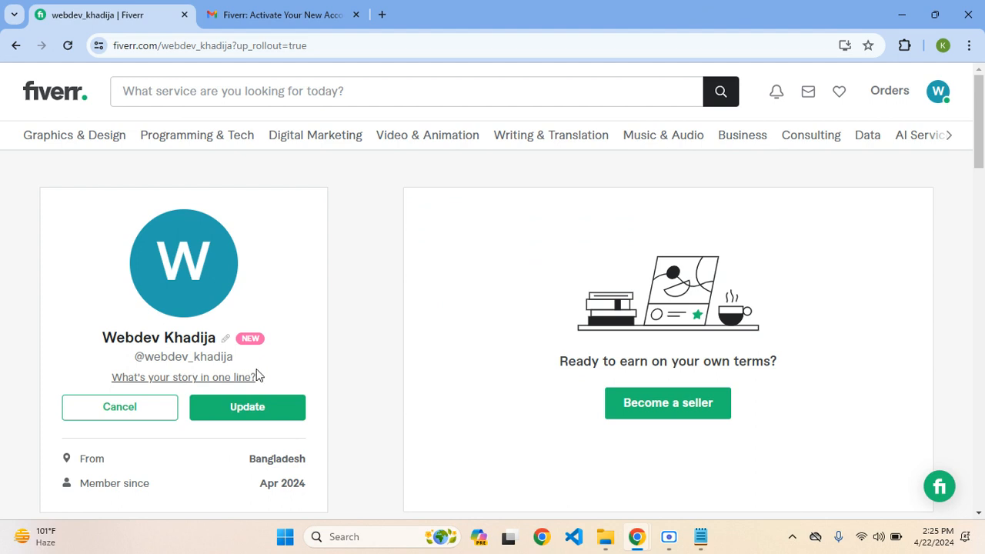
- Save 'Professional web developer' as the profile's one-line story
type("P")
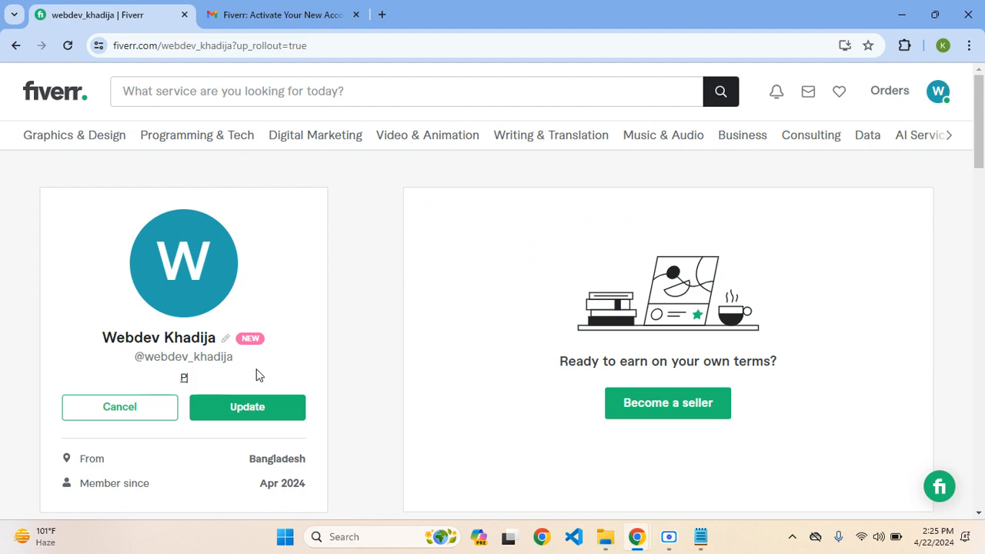
type("rofessional w")
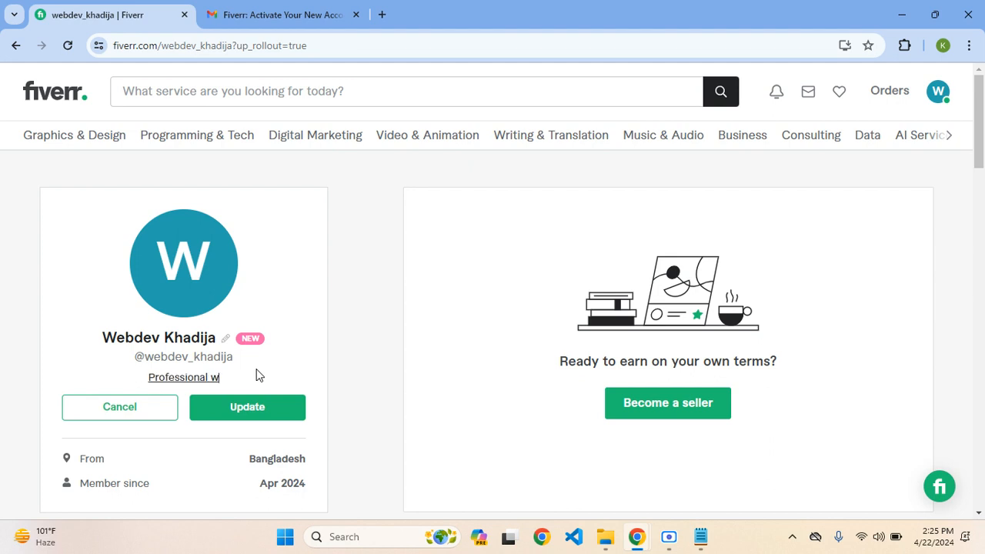
type("eb developer")
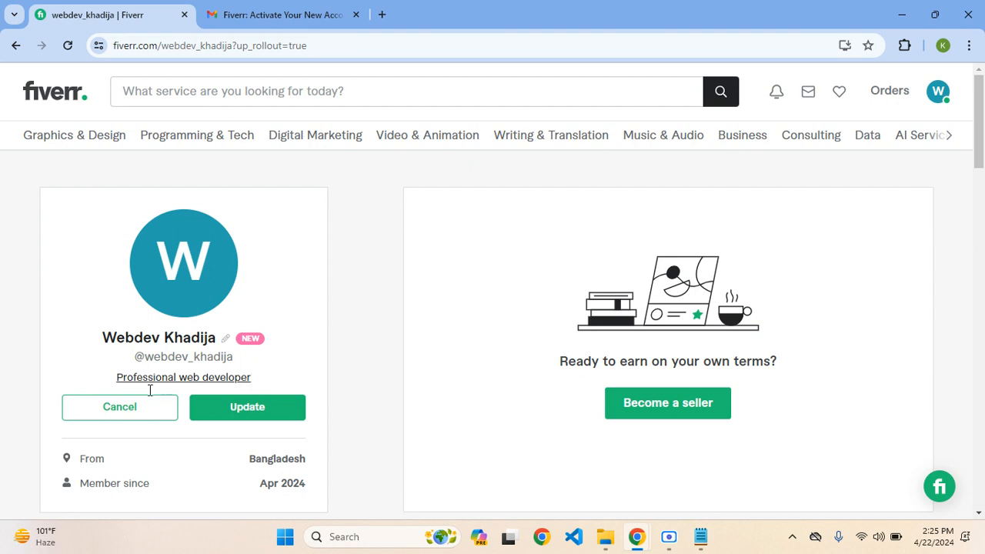
left_click(247, 406)
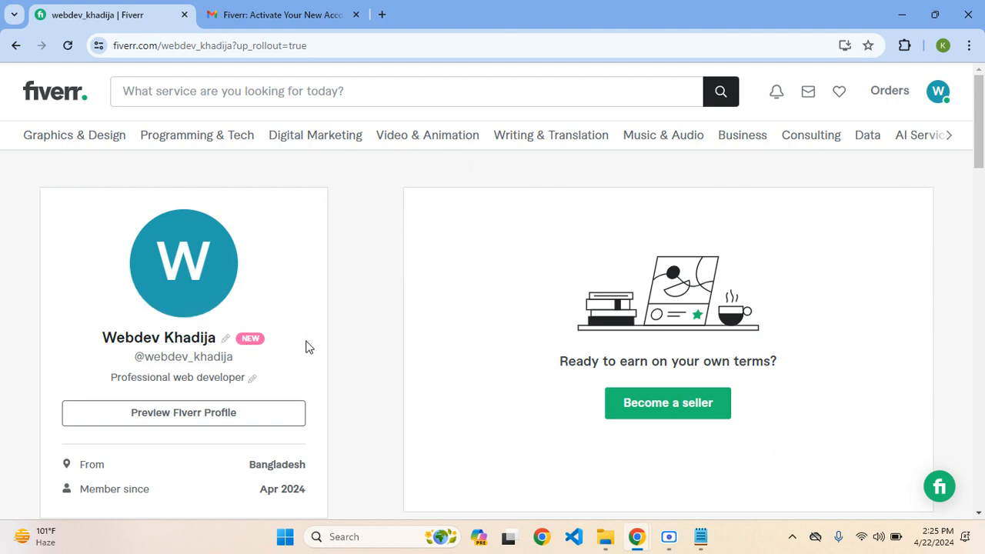
- Review the profile's sections, including the English - Basic language, and open the Description for editing
scroll(306, 347, "down", 4)
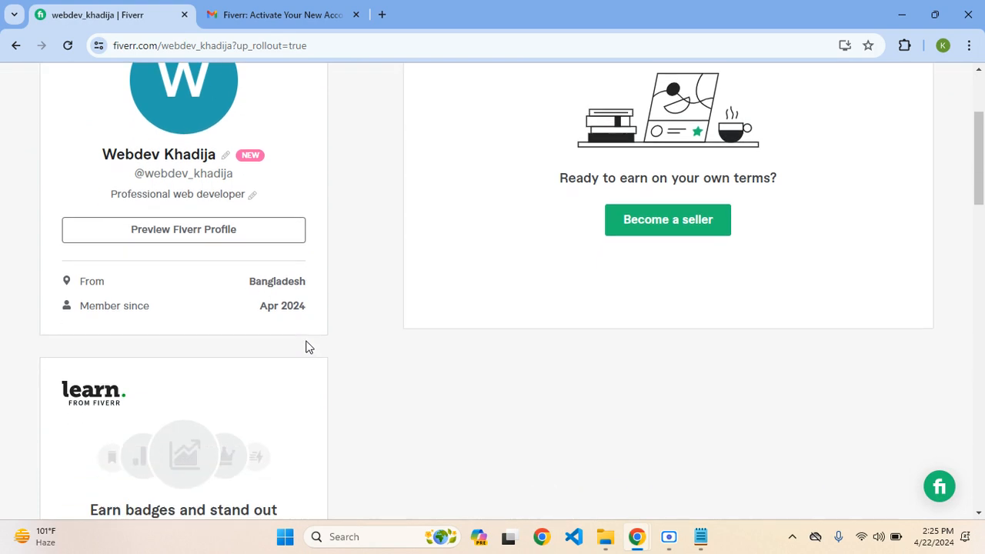
scroll(305, 348, "down", 3)
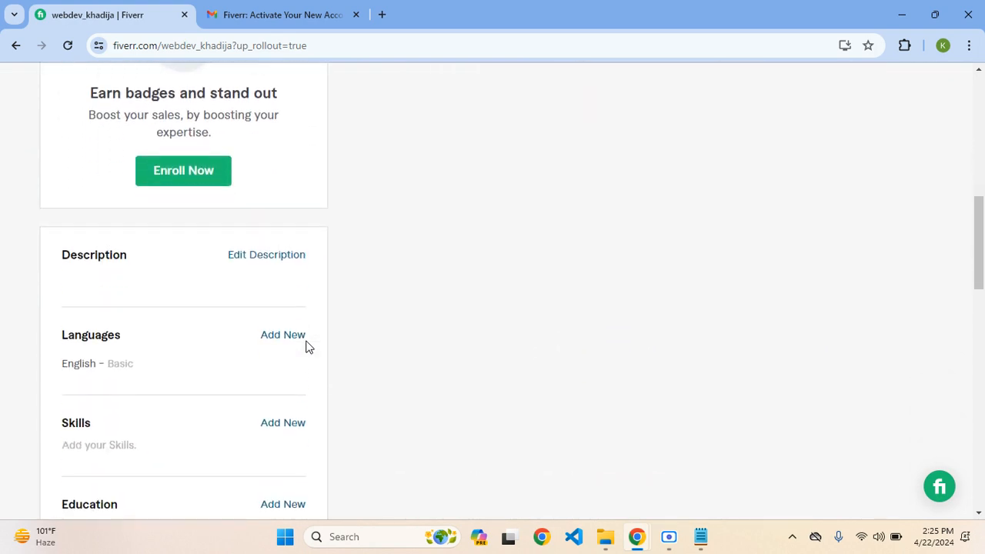
scroll(306, 347, "down", 1)
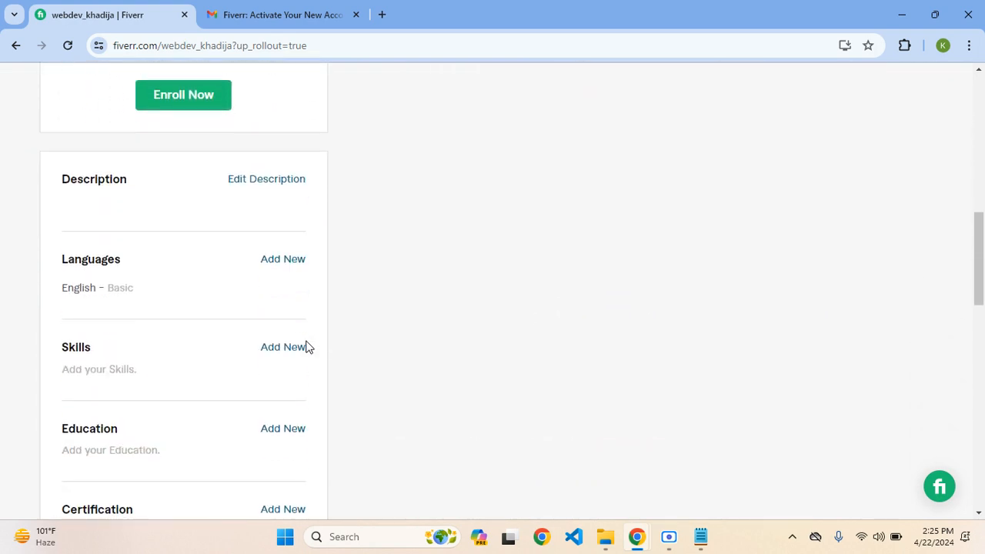
double_click(95, 177)
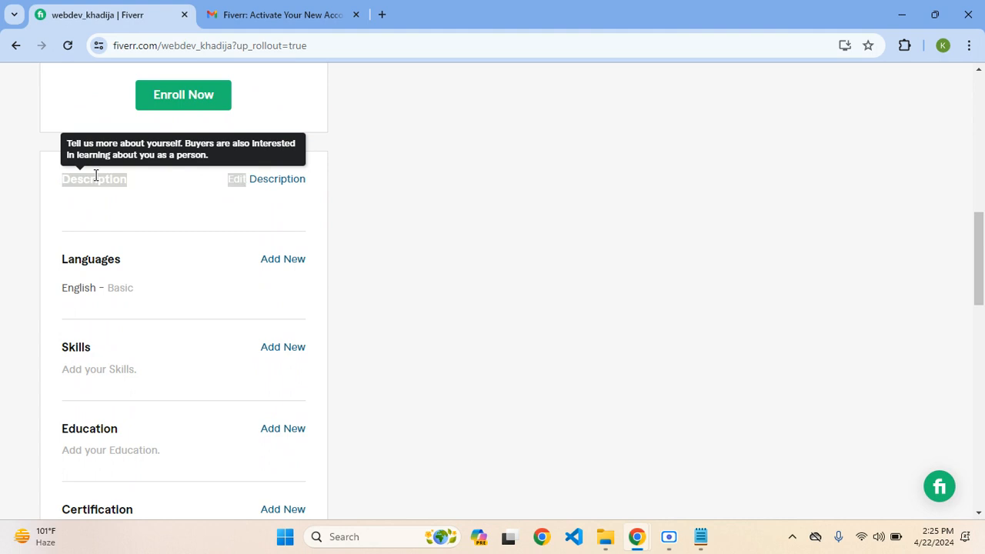
double_click(88, 257)
double_click(46, 327)
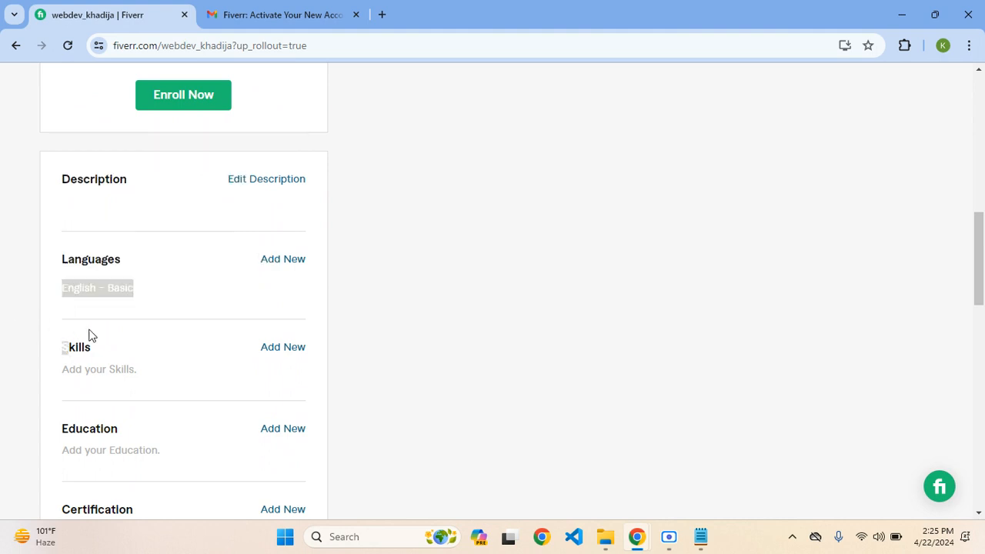
scroll(116, 346, "down", 2)
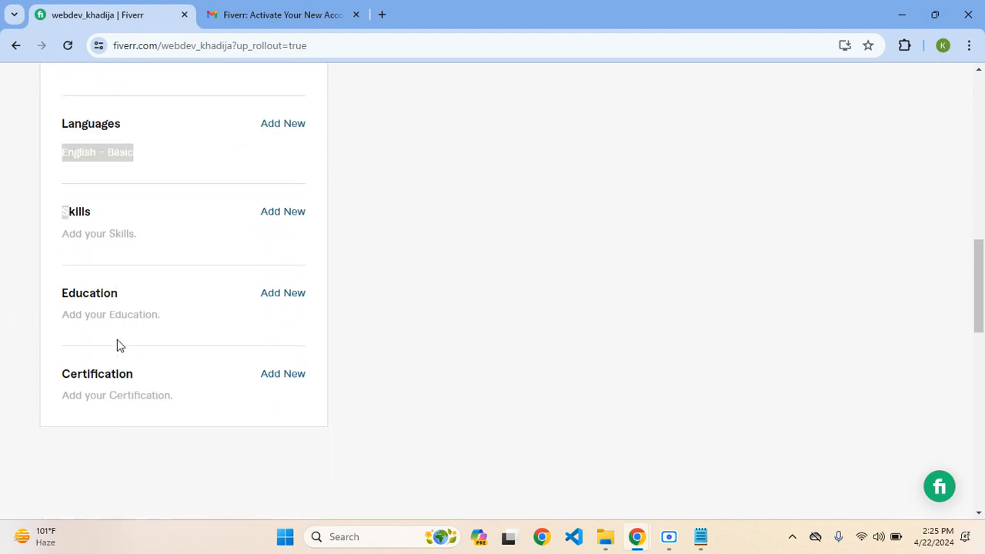
left_click(1, 302)
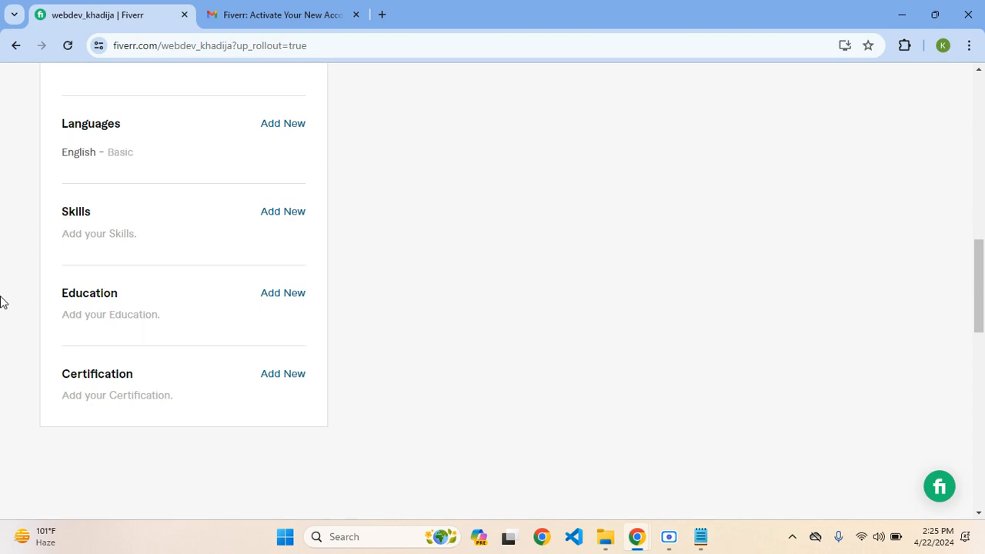
scroll(1, 302, "up", 7)
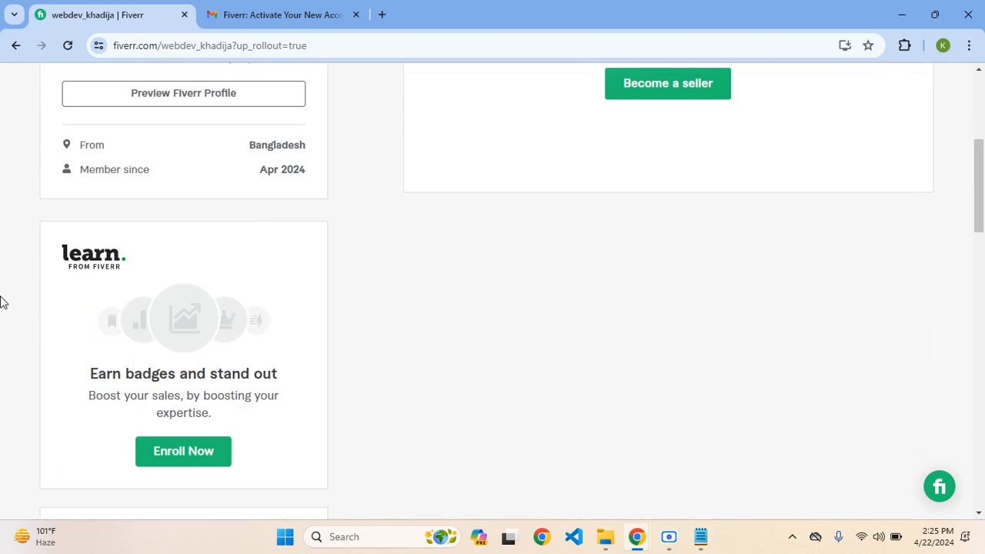
scroll(2, 302, "down", 2)
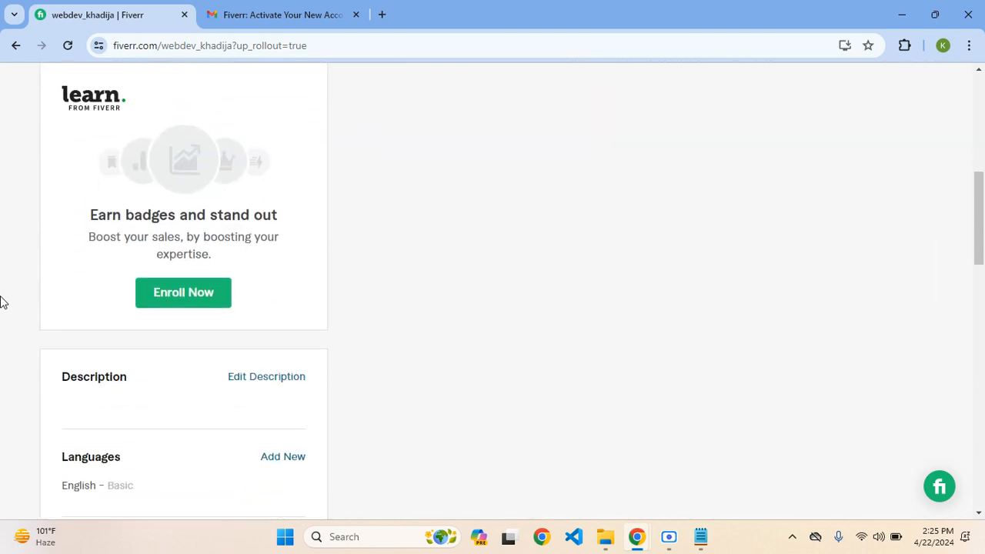
left_click(262, 375)
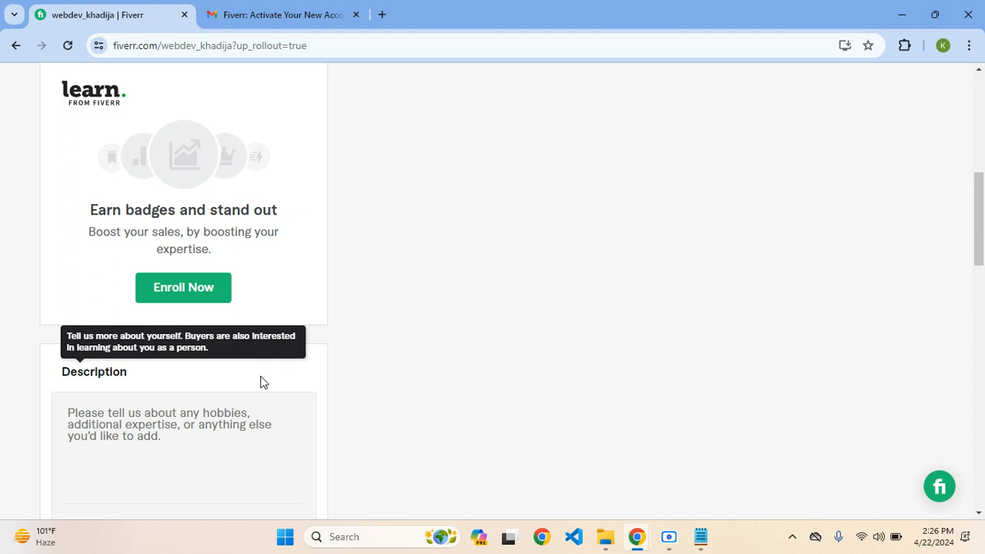
- Open a new blank browser tab alongside the activation email and Fiverr profile tabs
left_click(382, 14)
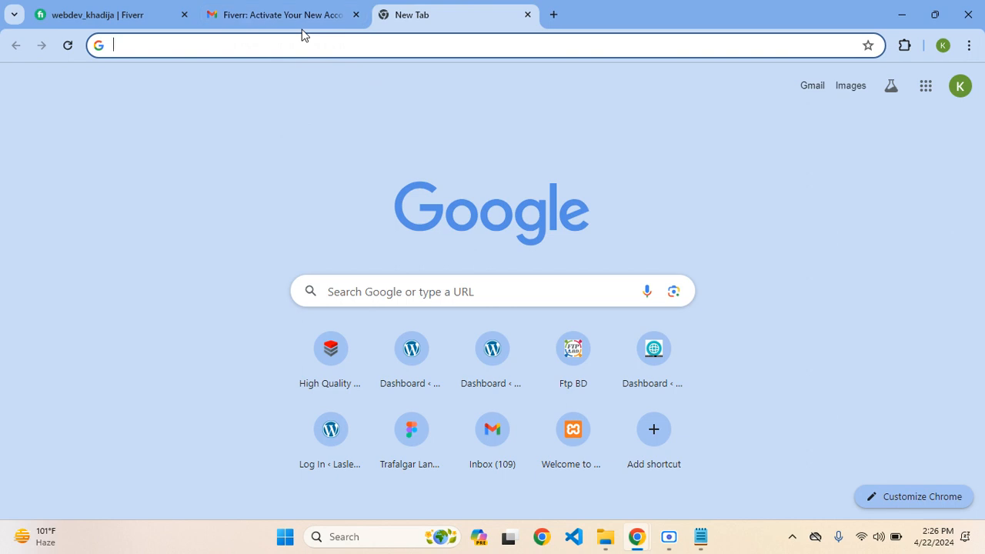
left_click(265, 9)
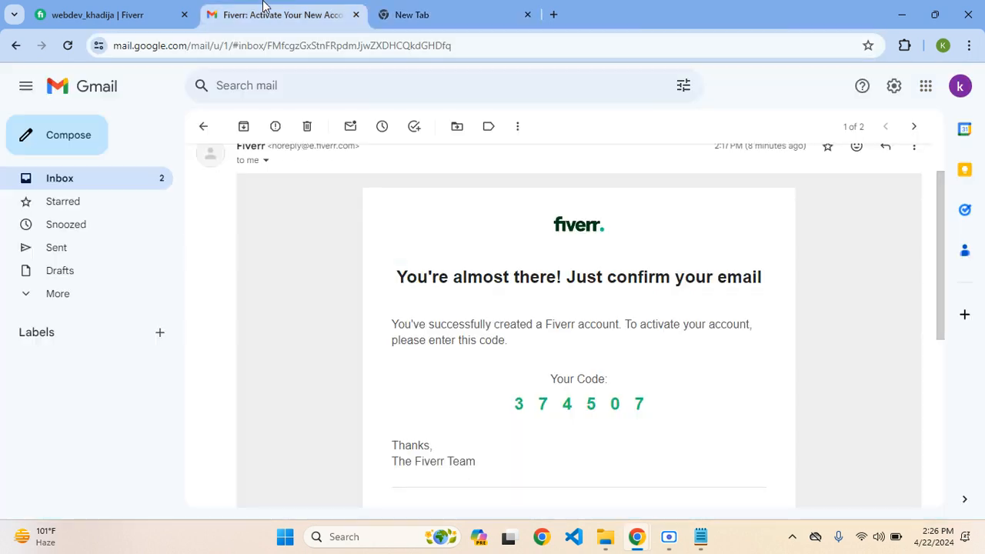
left_click(89, 6)
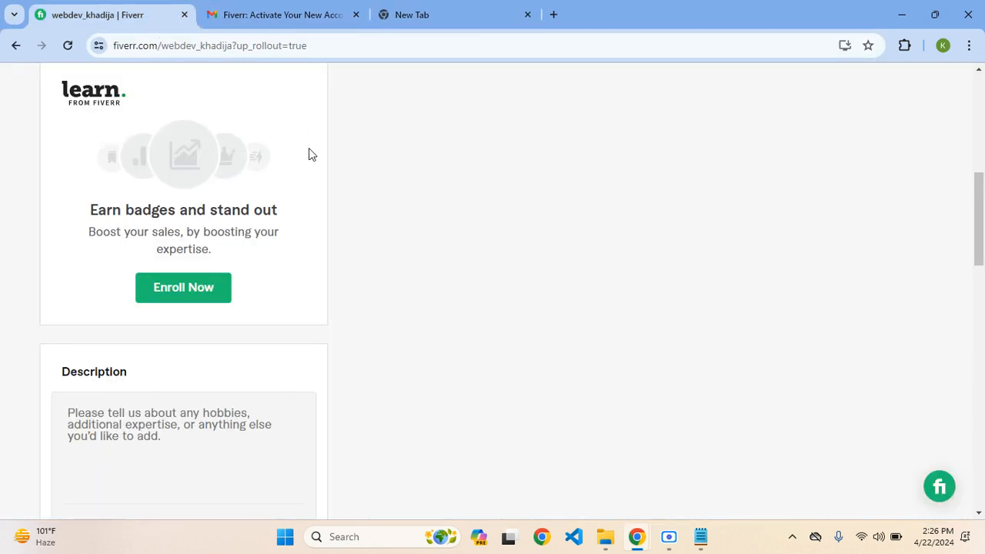
scroll(328, 185, "down", 1)
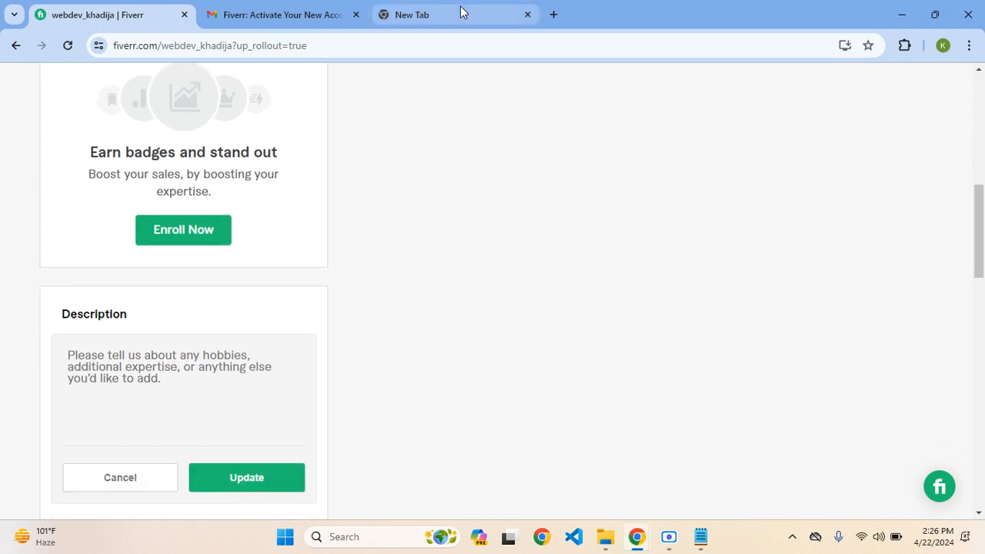
left_click(460, 11)
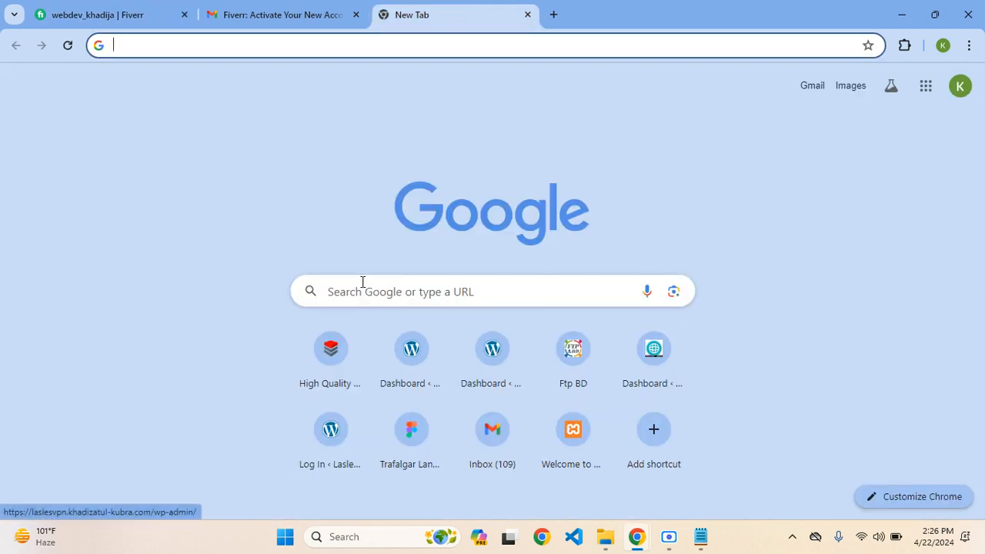
- Search Google for 'chat gpt 4', open the Writesonic GPT-4 chatbot page, then close it
type("hat")
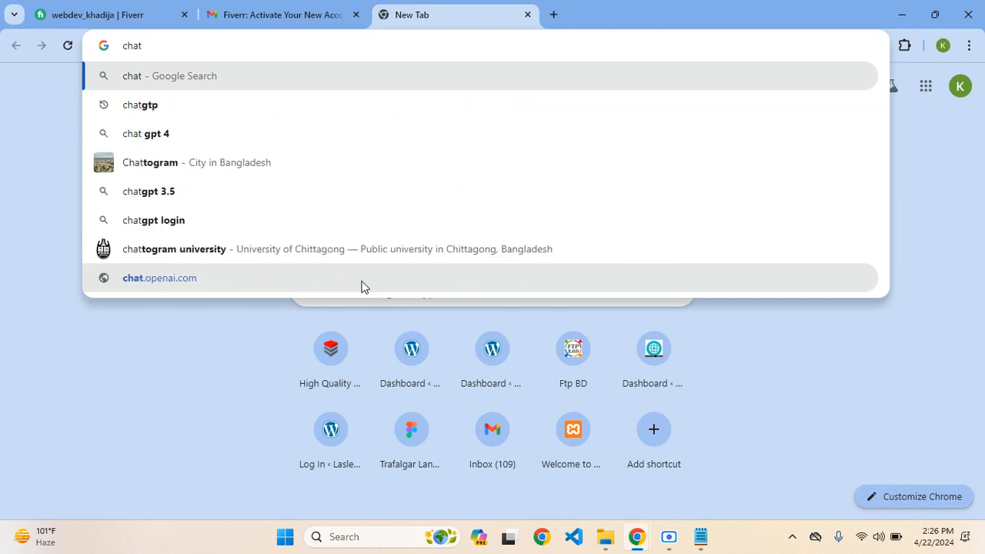
key("Down")
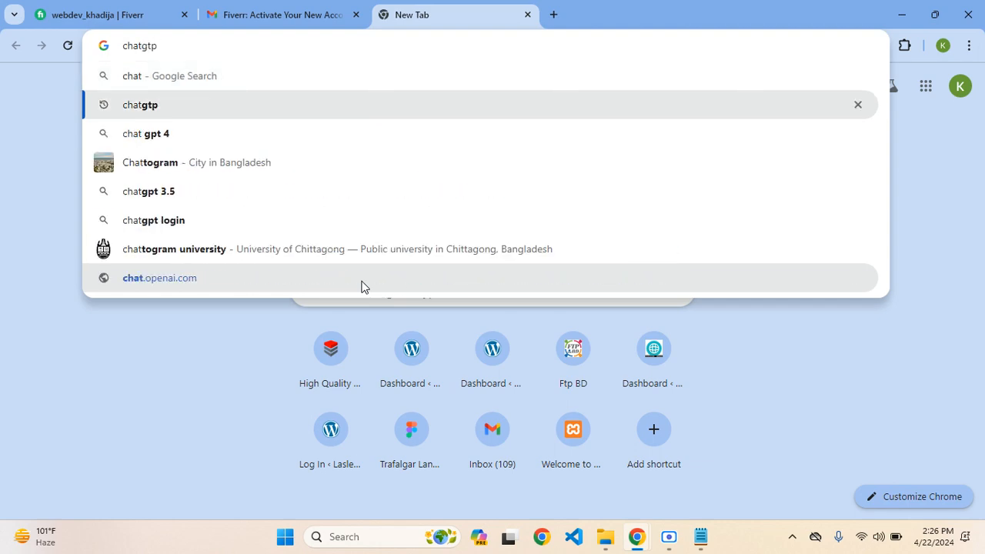
key("Down")
key("Return")
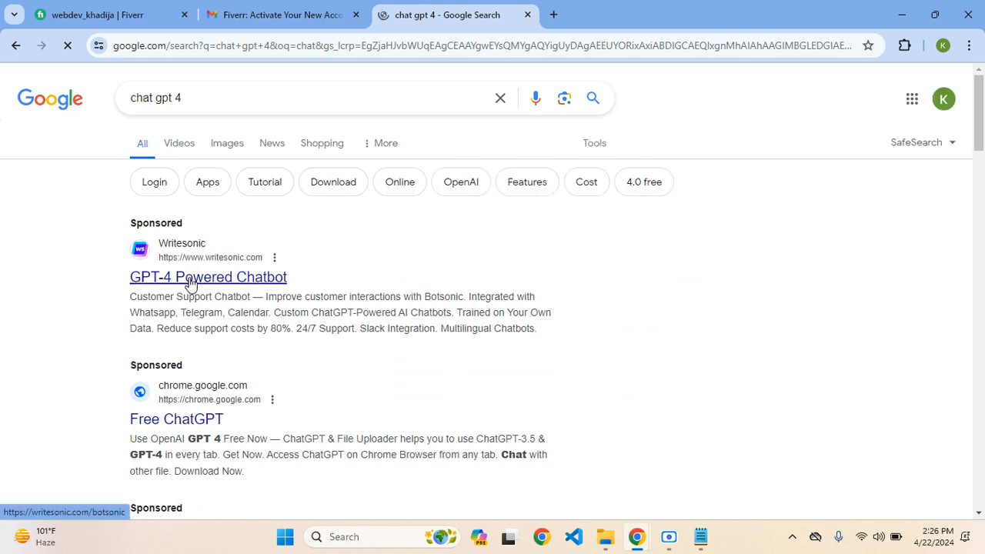
left_click(191, 284)
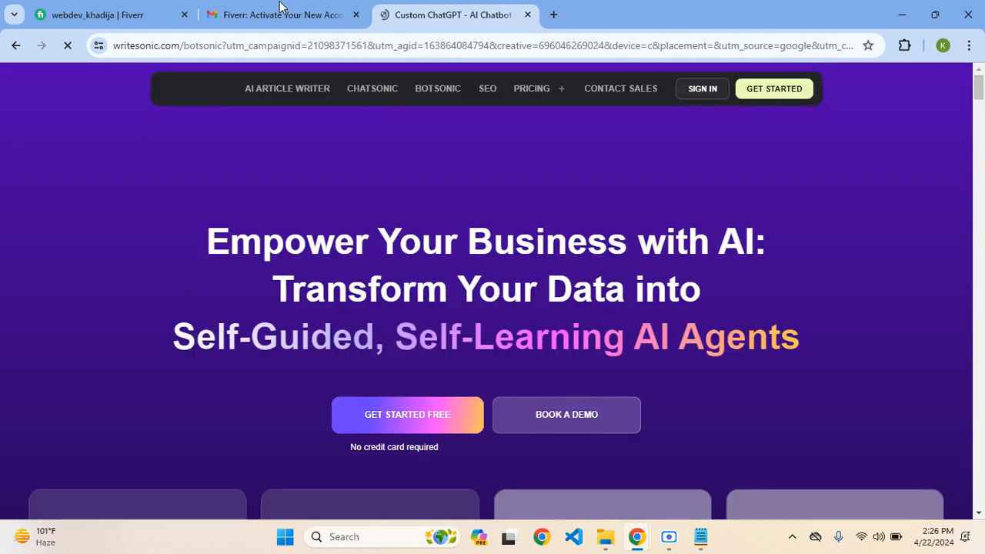
left_click(760, 91)
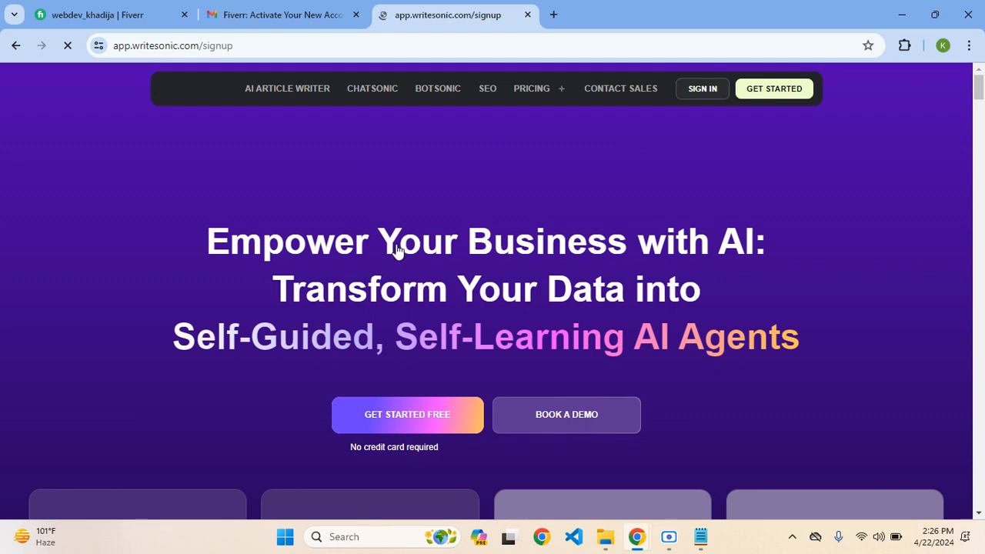
scroll(397, 252, "down", 5)
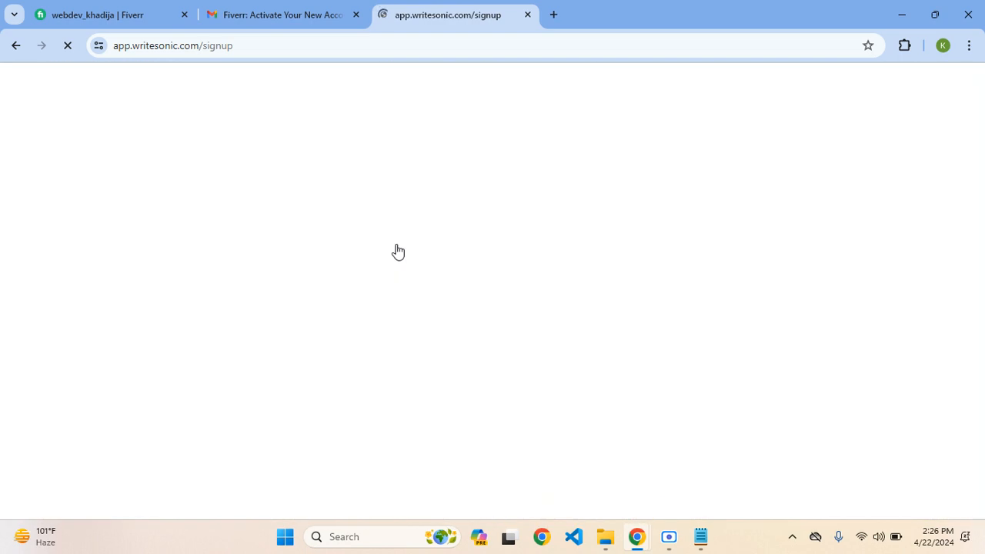
left_click(528, 15)
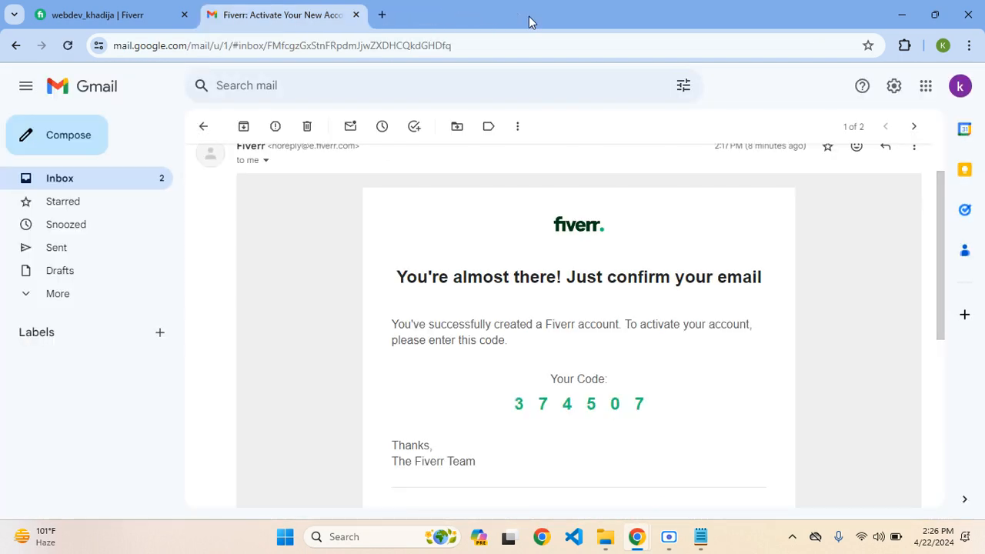
- In a new tab, search Google for 'bard ai'
left_click(383, 14)
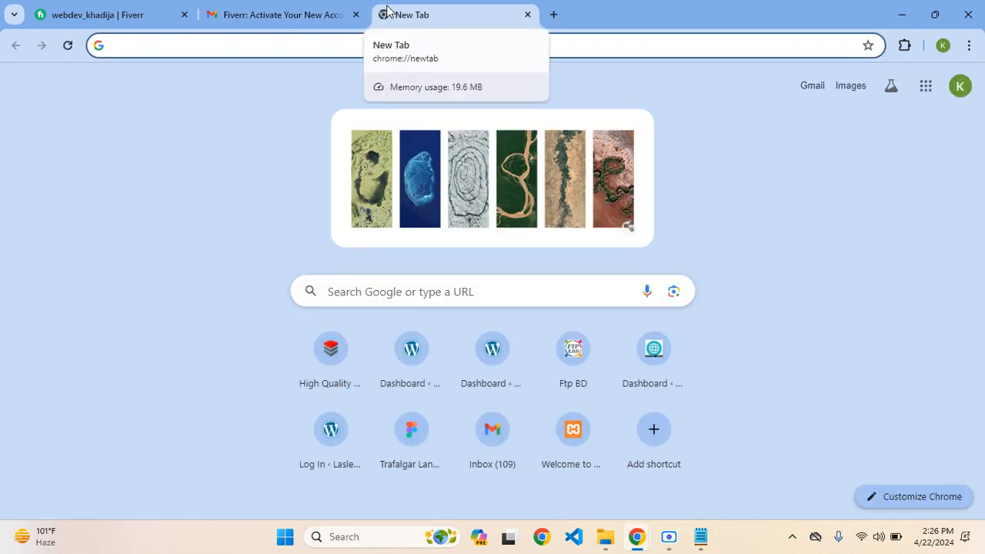
type("bard")
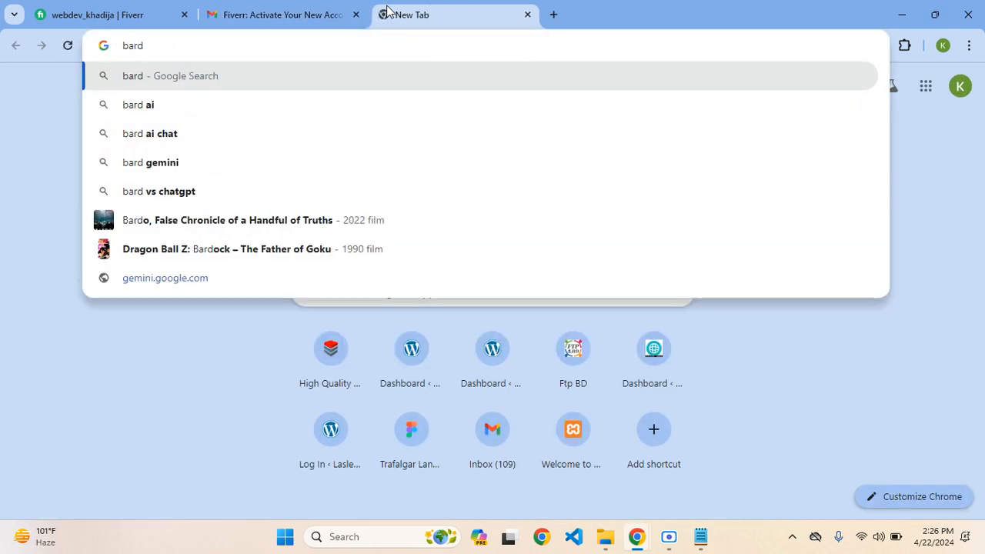
key("Down")
key("Return")
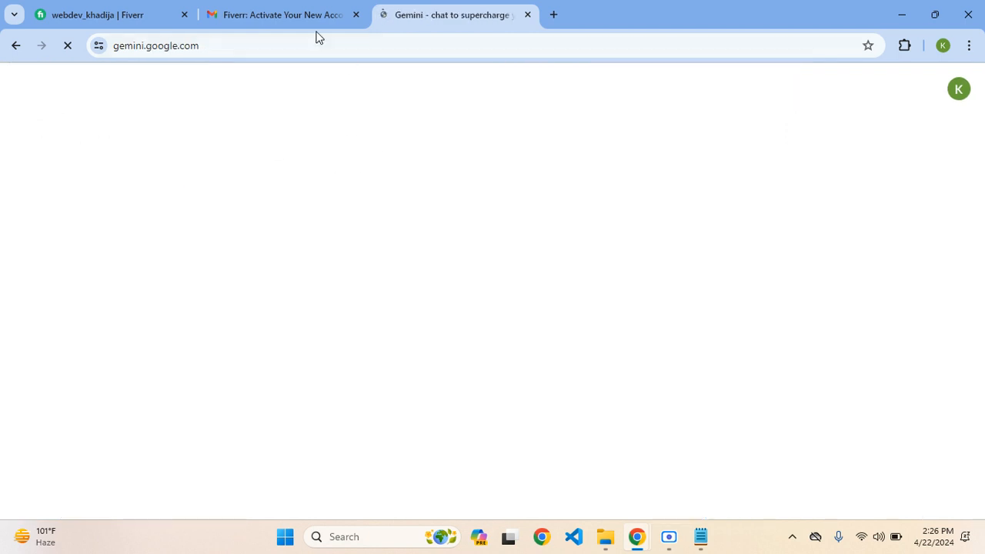
- Start a chat with Gemini, accept its terms of service, and dismiss the welcome notes
left_click(114, 414)
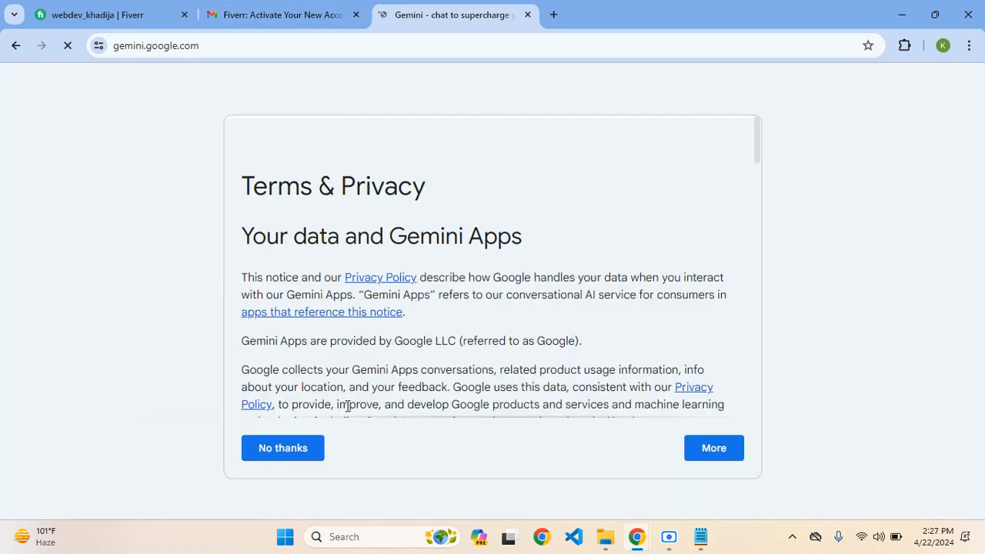
scroll(591, 368, "down", 15)
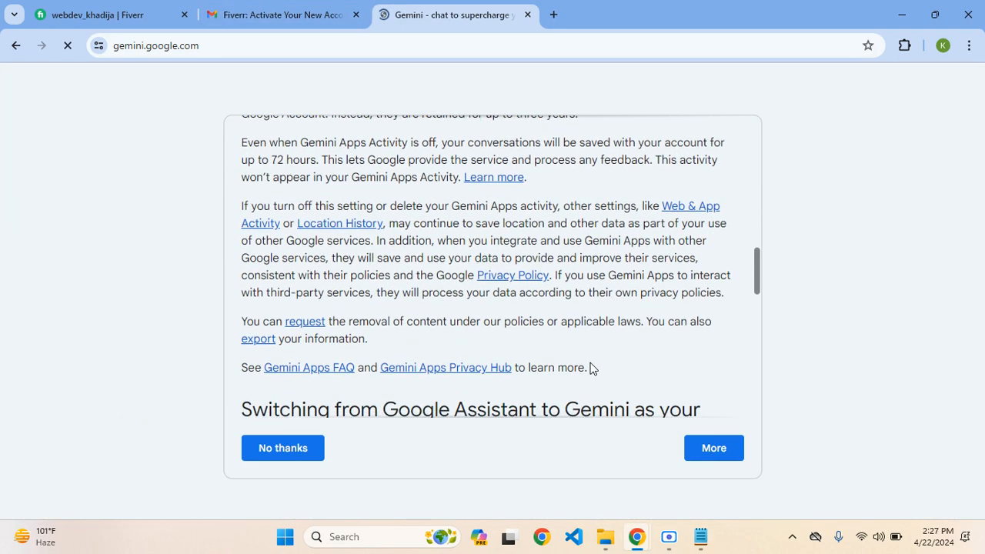
left_click(267, 451)
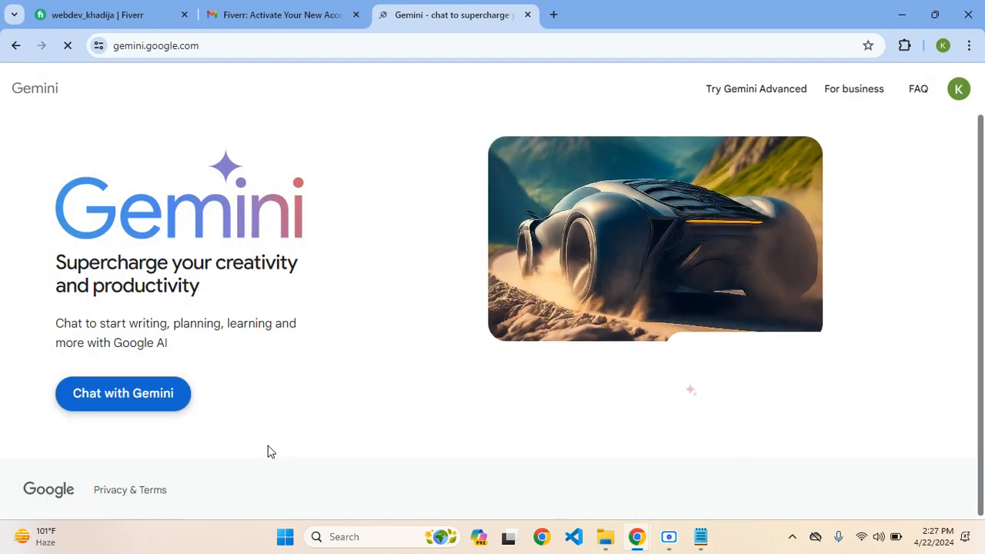
left_click(140, 408)
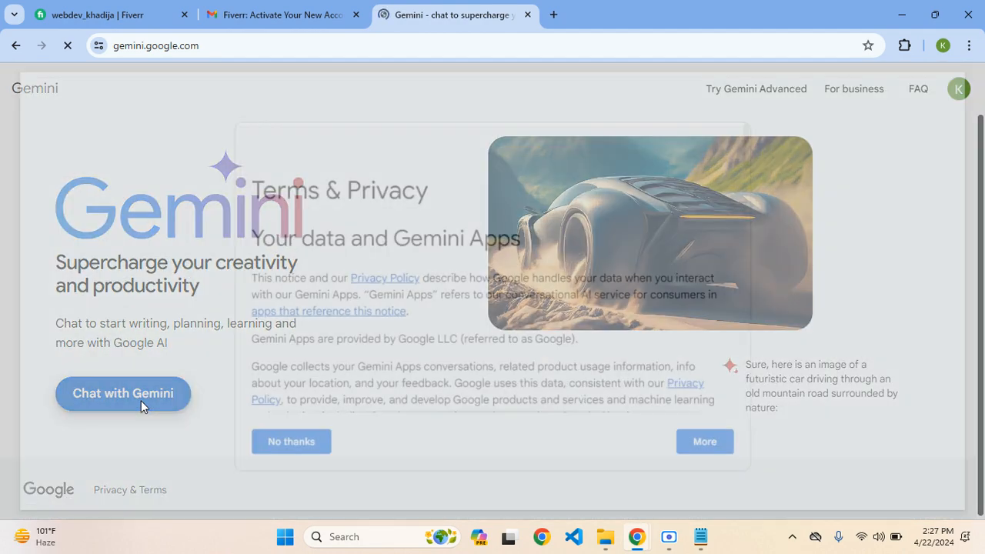
scroll(629, 358, "down", 5)
scroll(629, 359, "down", 10)
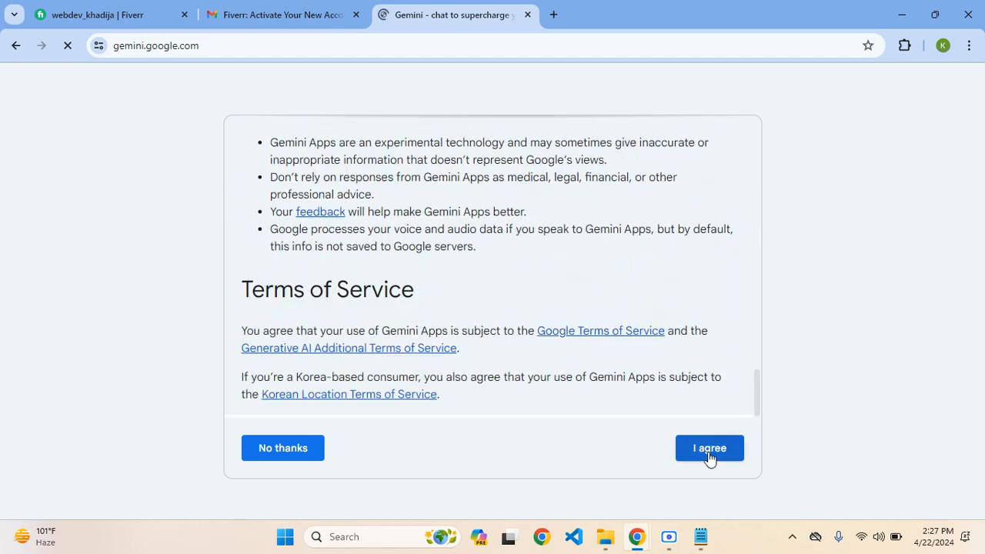
left_click(709, 454)
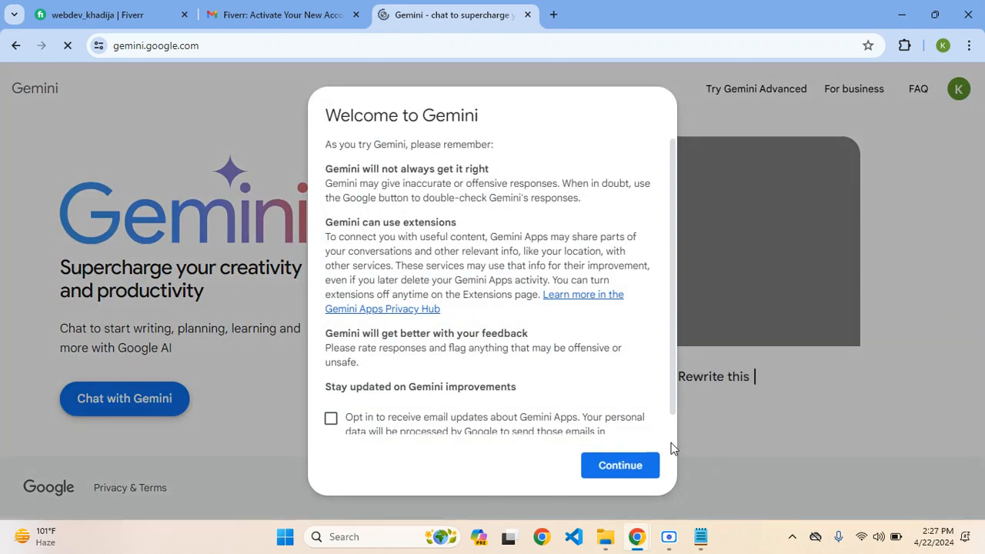
left_click(620, 466)
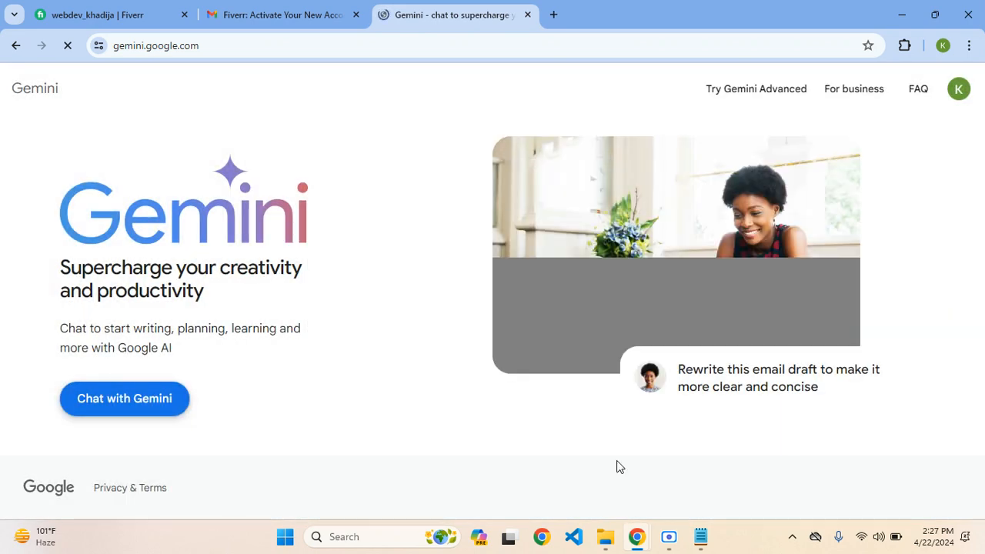
- Close the Gmail activation-email tab, confirming Leave
left_click(285, 6)
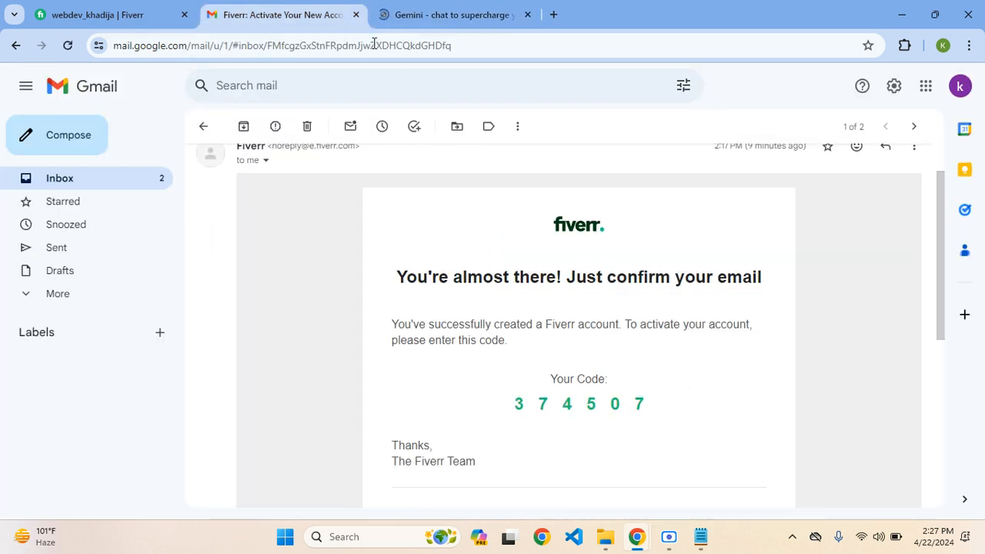
left_click(354, 15)
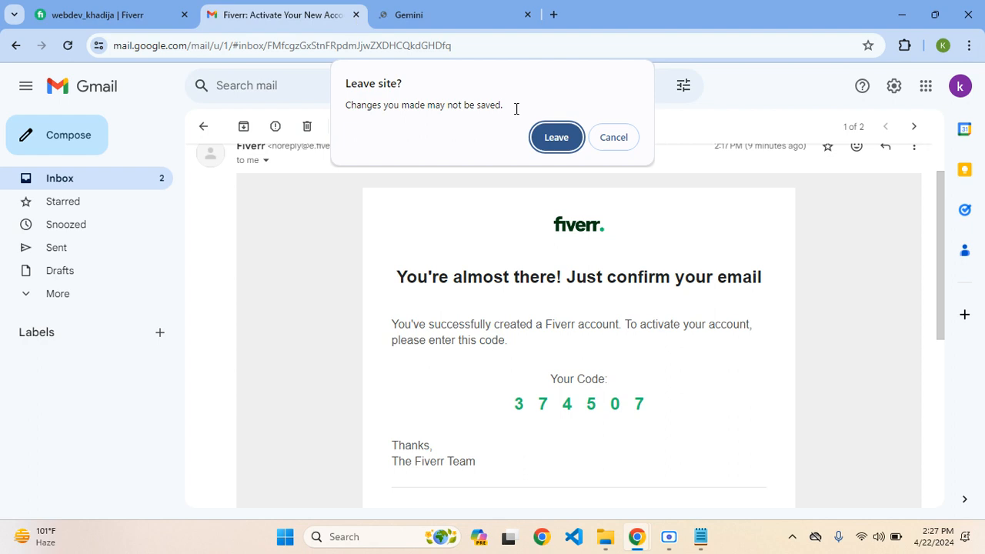
left_click(556, 138)
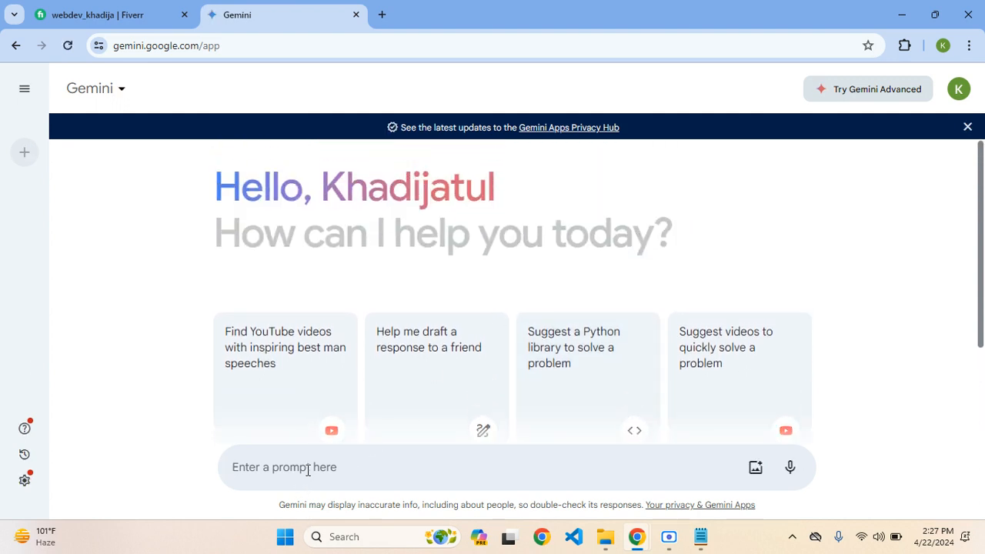
- Send Gemini a prompt requesting a service description for a web developer's new Fiverr profile
left_click(308, 468)
type("I have ")
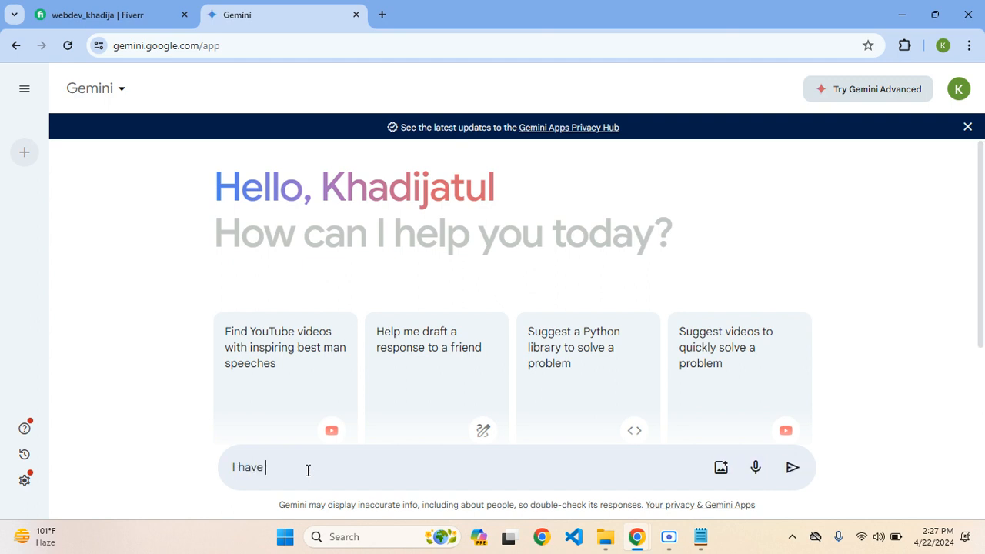
type("created a fiverr profile, now")
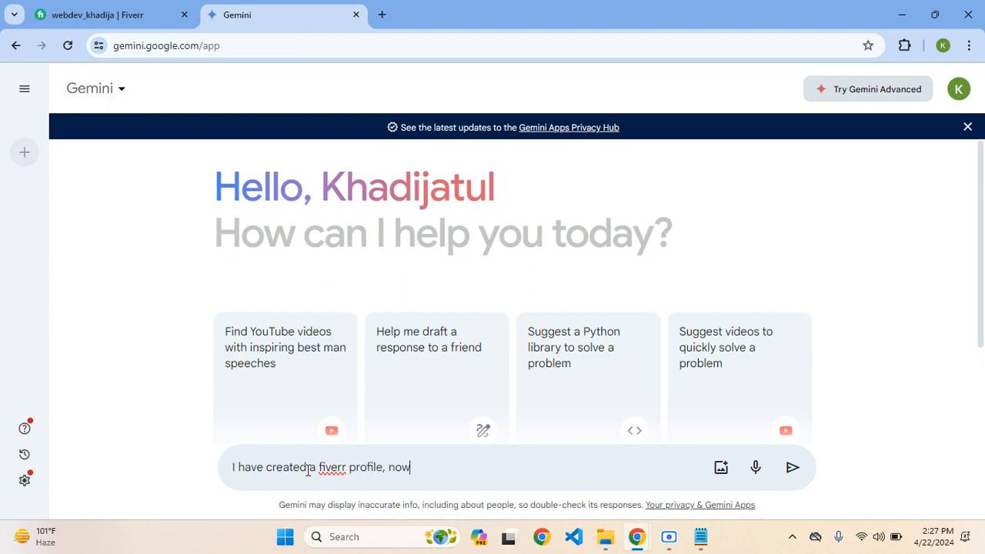
type(" I w")
key("Caps_Lock")
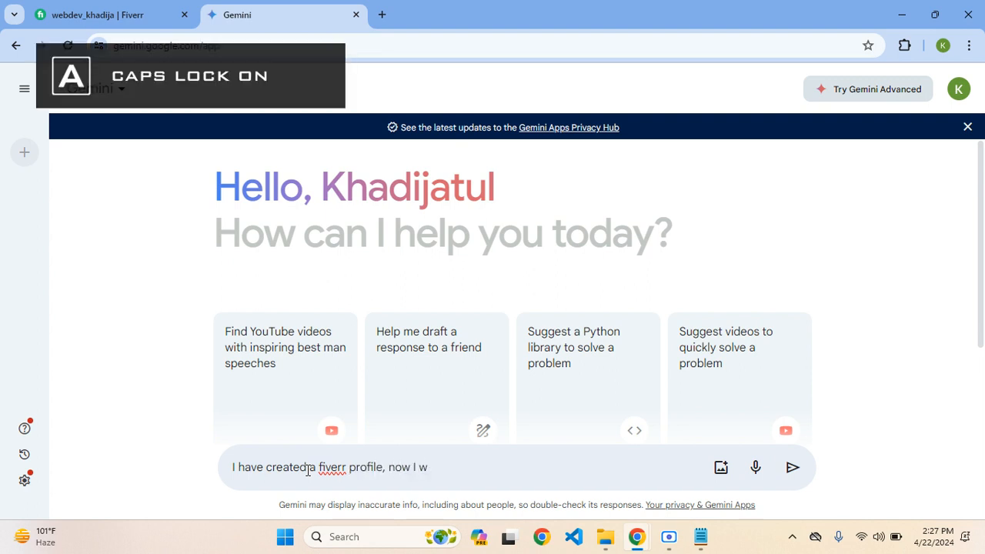
key("Caps_Lock")
type("n")
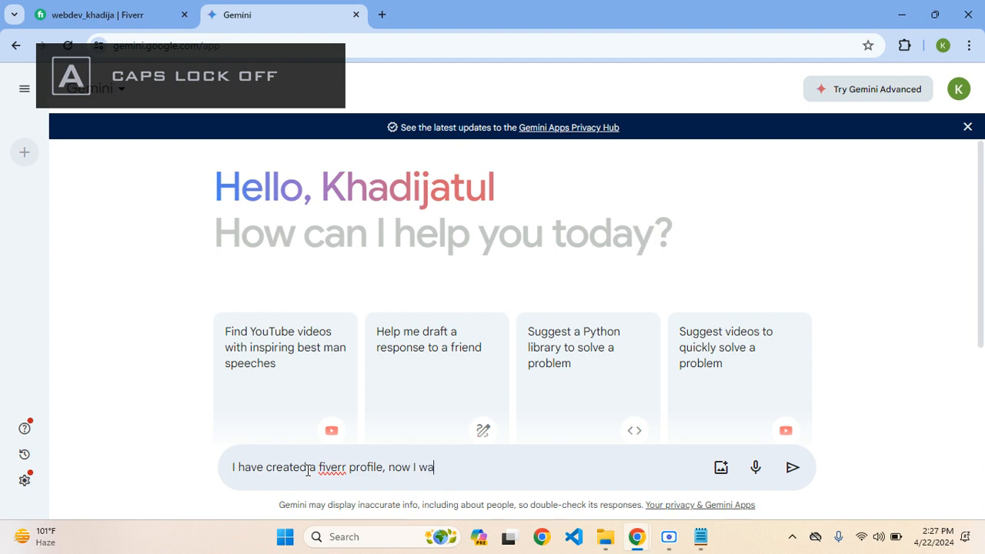
type("nt t")
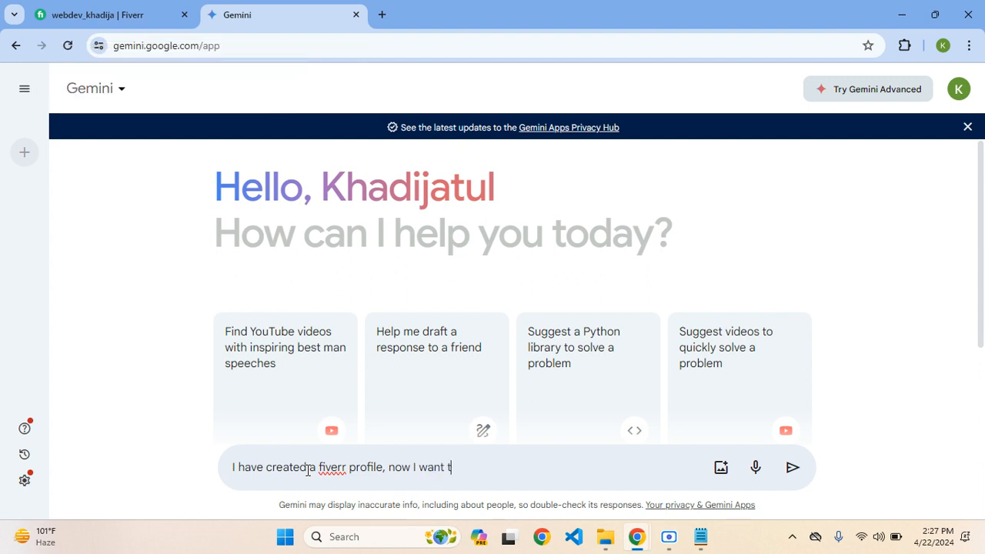
type("o set a description about m")
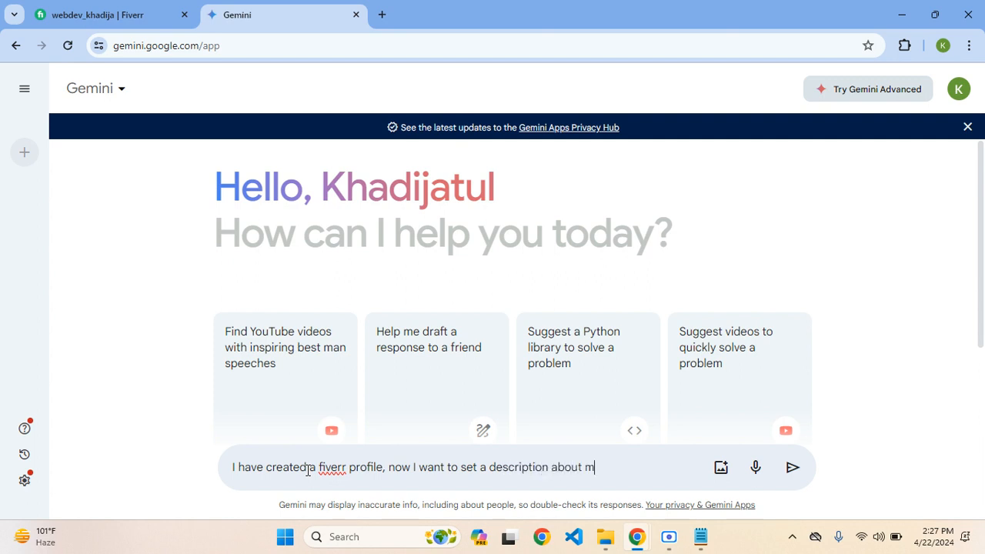
type("y service. I")
key("alt+space")
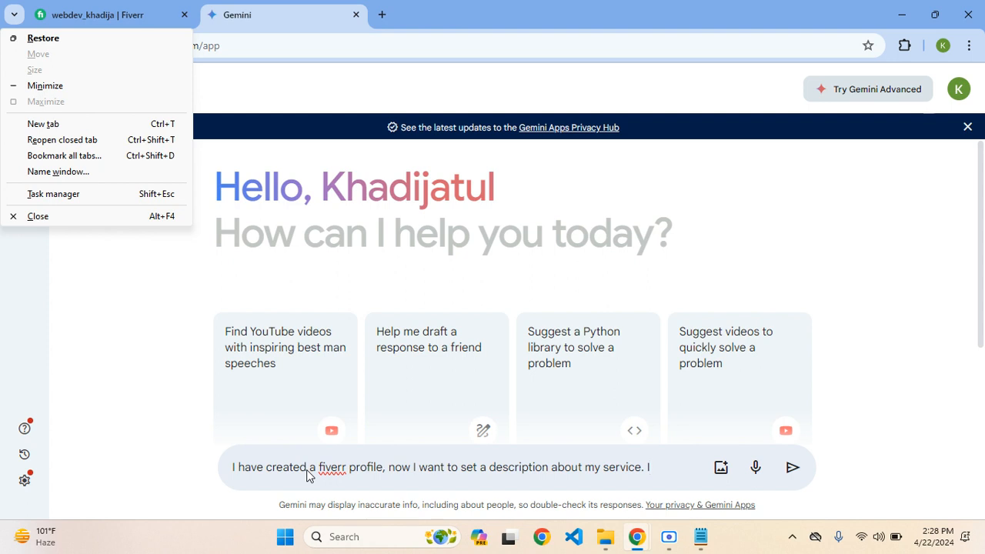
left_click(671, 471)
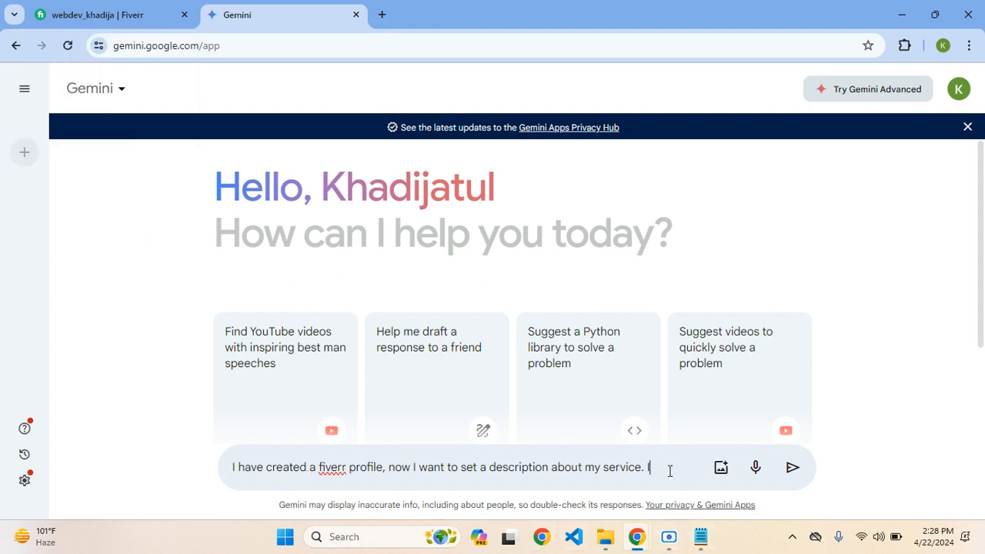
type("am a web developer.")
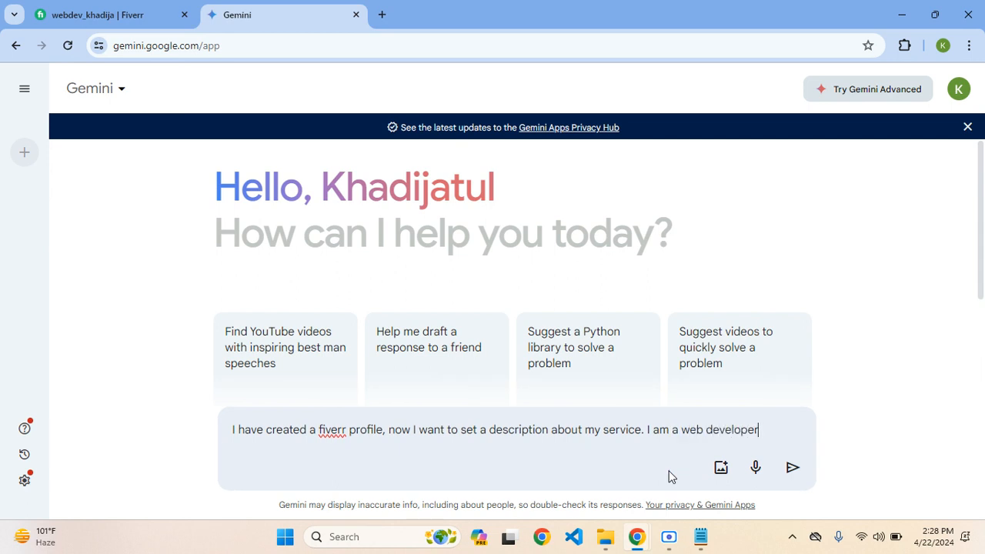
left_click(794, 467)
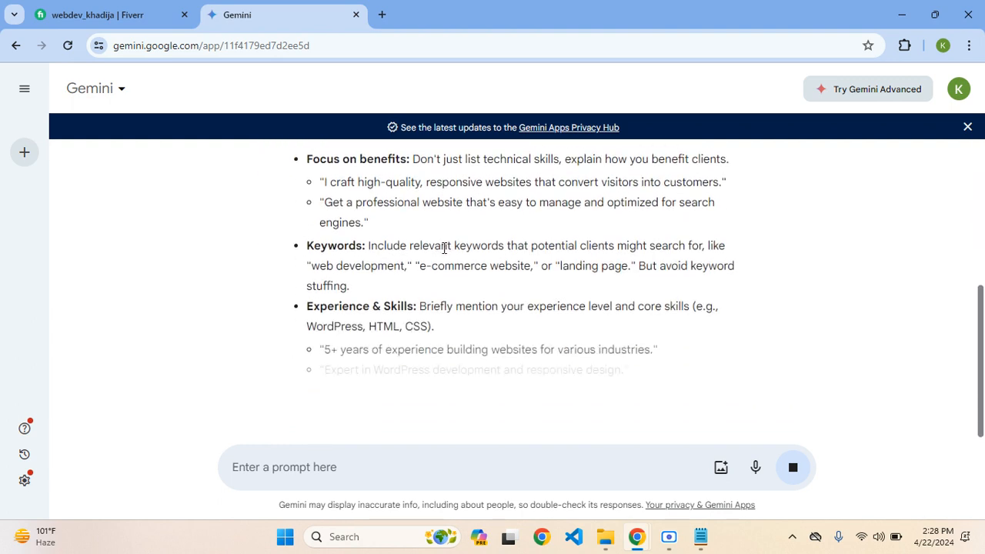
- Ask Gemini to rewrite it as a 4-line paragraph and select the resulting description
scroll(442, 251, "up", 4)
scroll(390, 276, "down", 5)
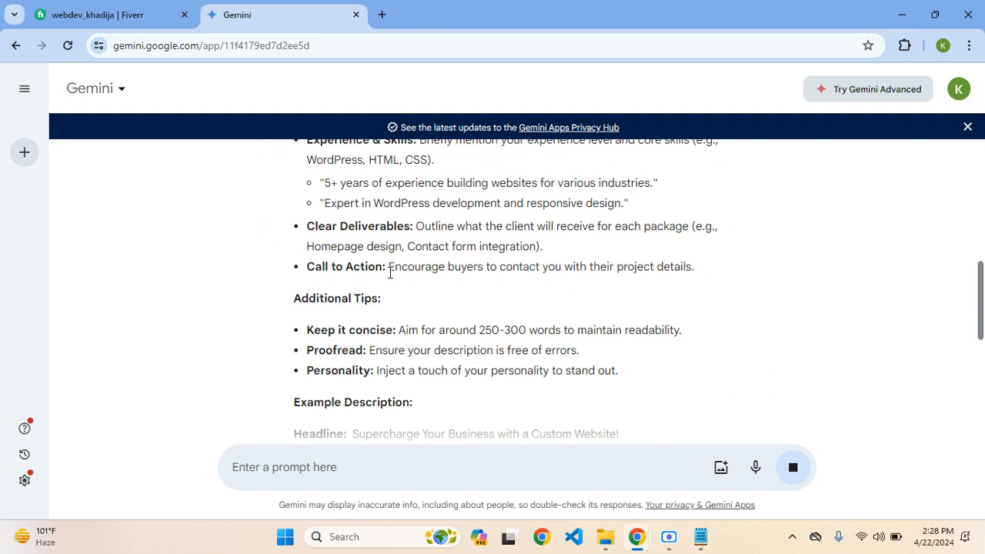
left_click(341, 466)
type("I wanr \\")
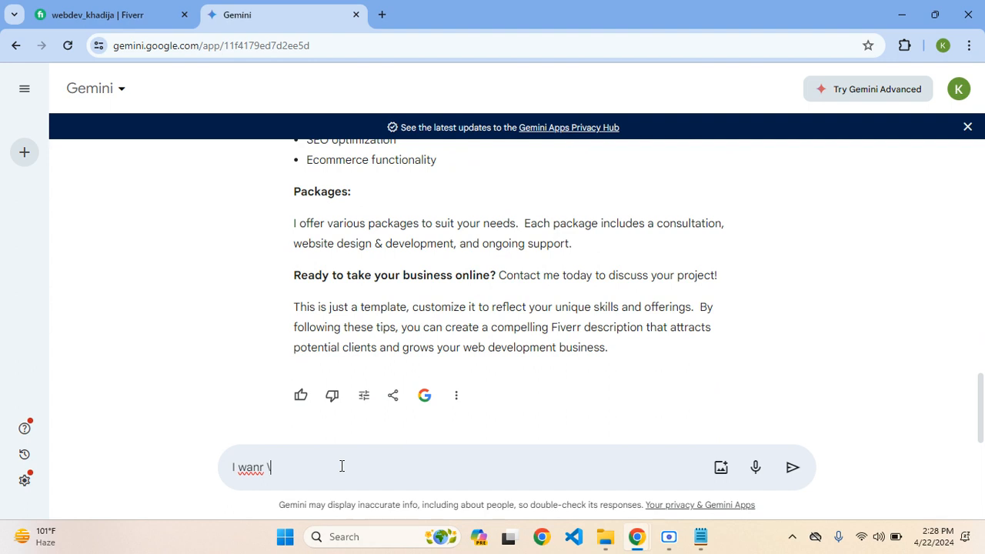
key("BackSpace")
type("t it a paraf")
key("BackSpace")
type("graph of 4 lines")
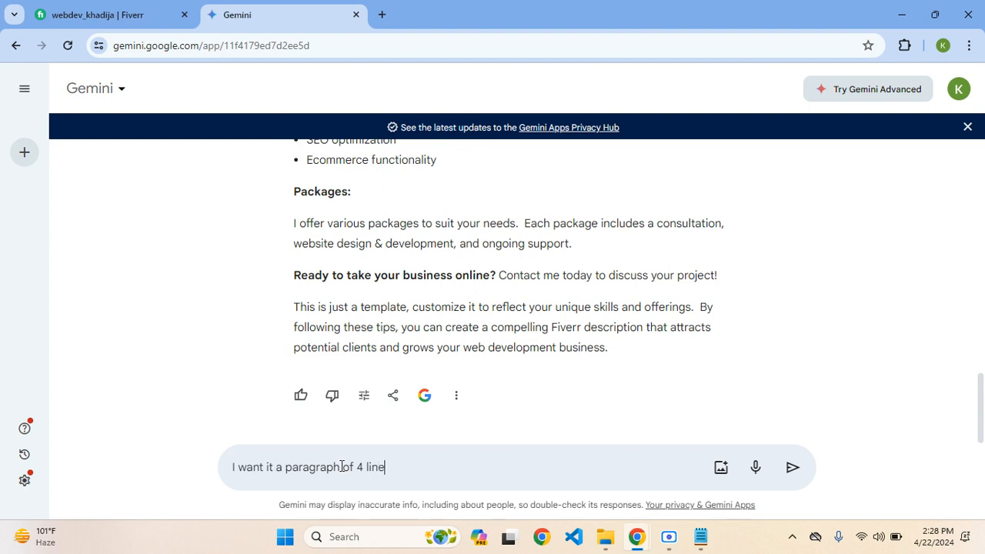
key("Return")
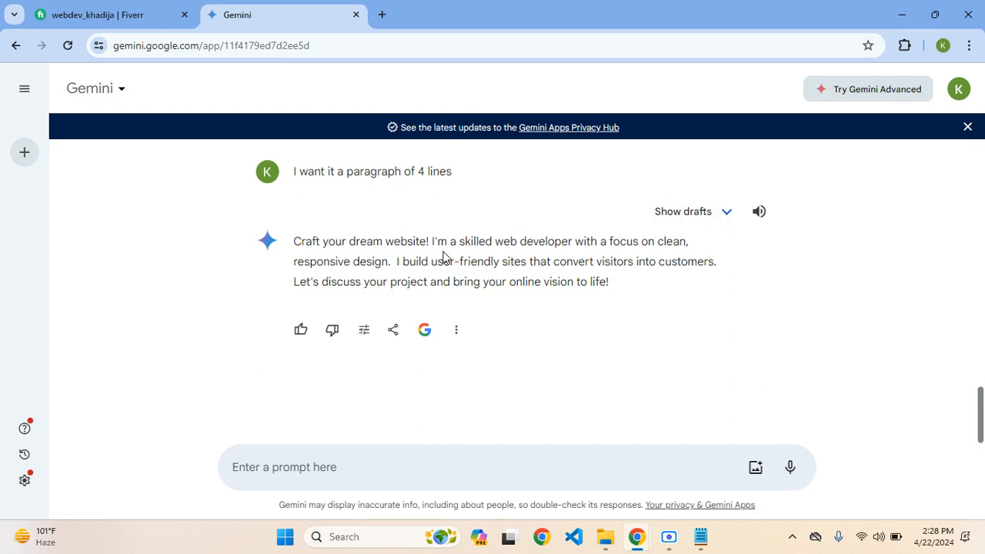
triple_click(486, 272)
key("ctrl+c")
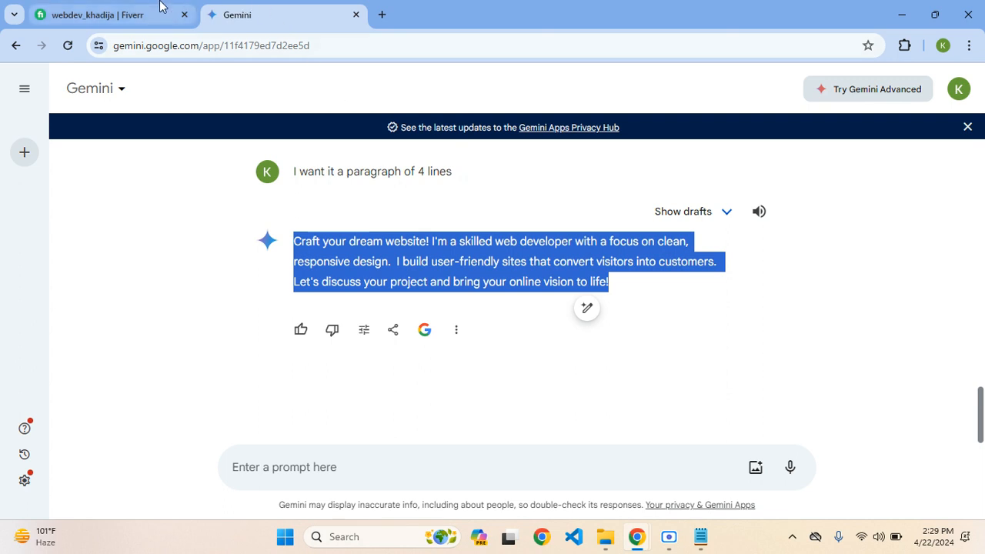
- Paste the 'Craft your dream website!' paragraph into Fiverr's Description box and update it
left_click(108, 11)
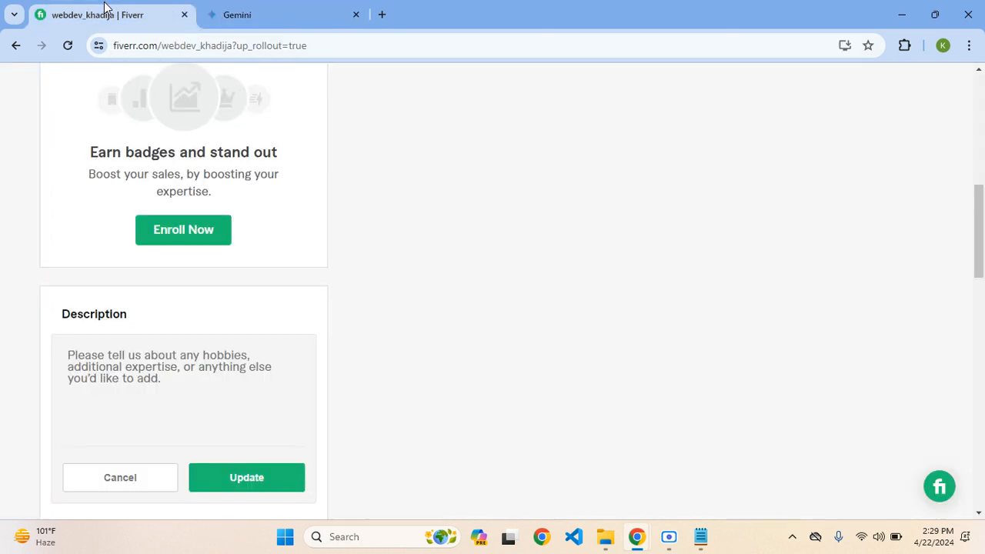
left_click(171, 375)
key("ctrl+v")
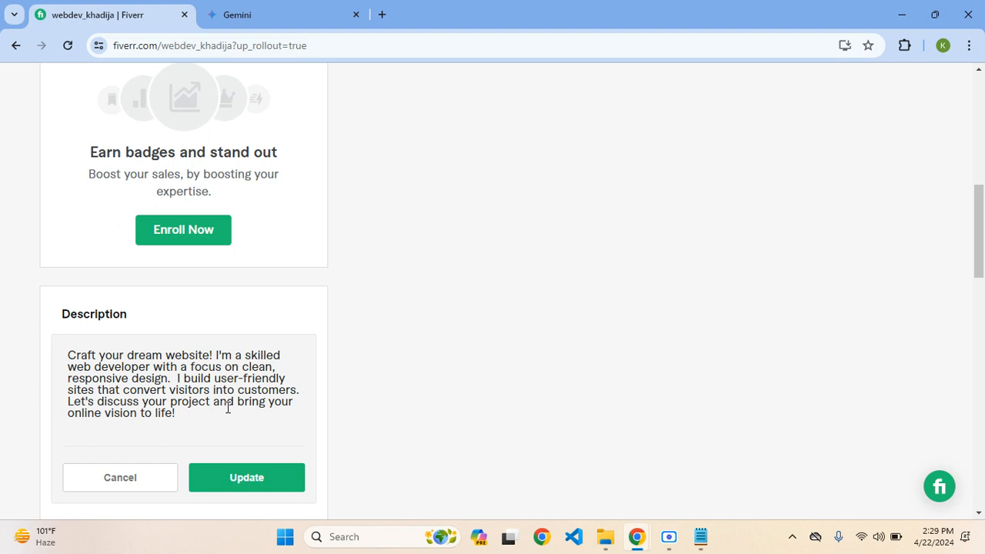
scroll(228, 408, "down", 1)
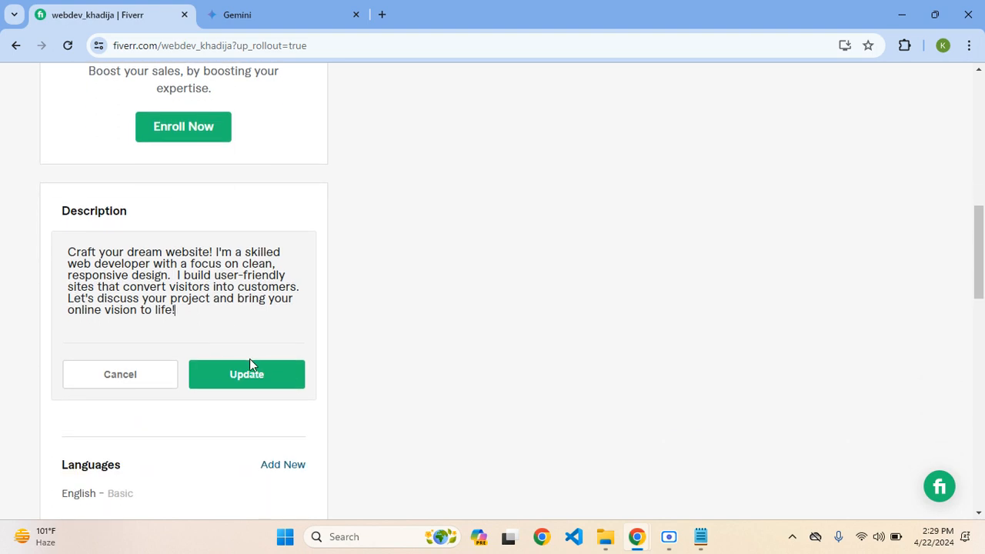
left_click(248, 372)
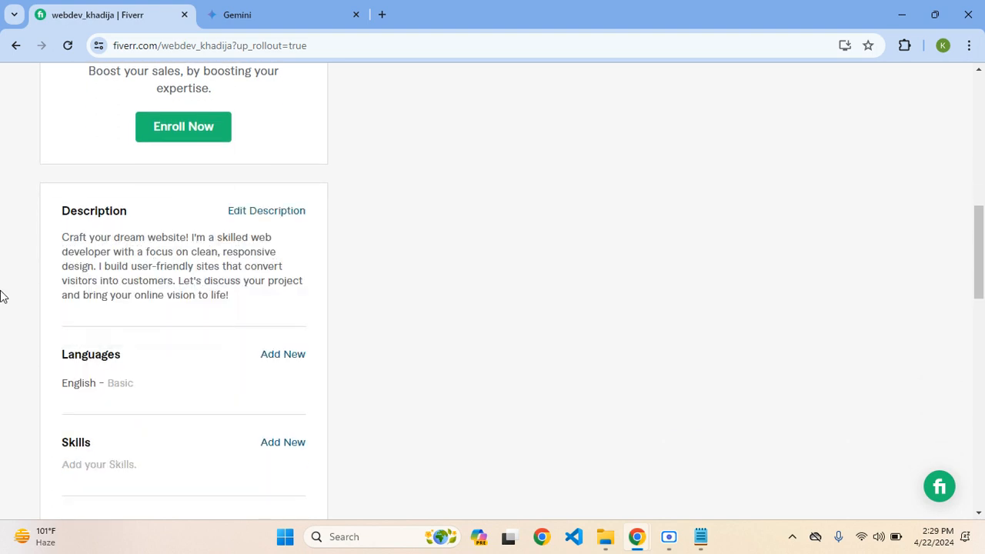
- Add English at Fluent level and delete the duplicate English - Basic entry
scroll(2, 297, "down", 1)
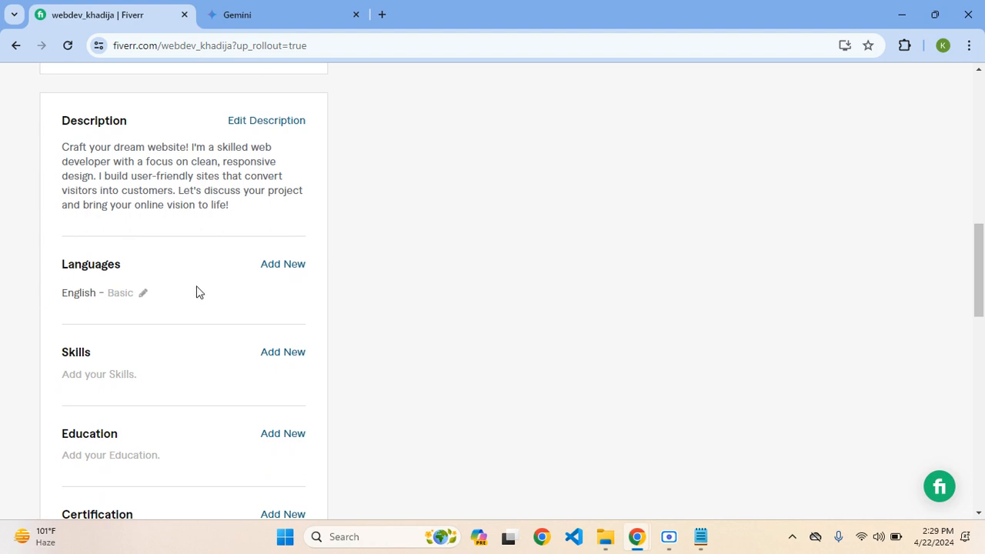
left_click(278, 268)
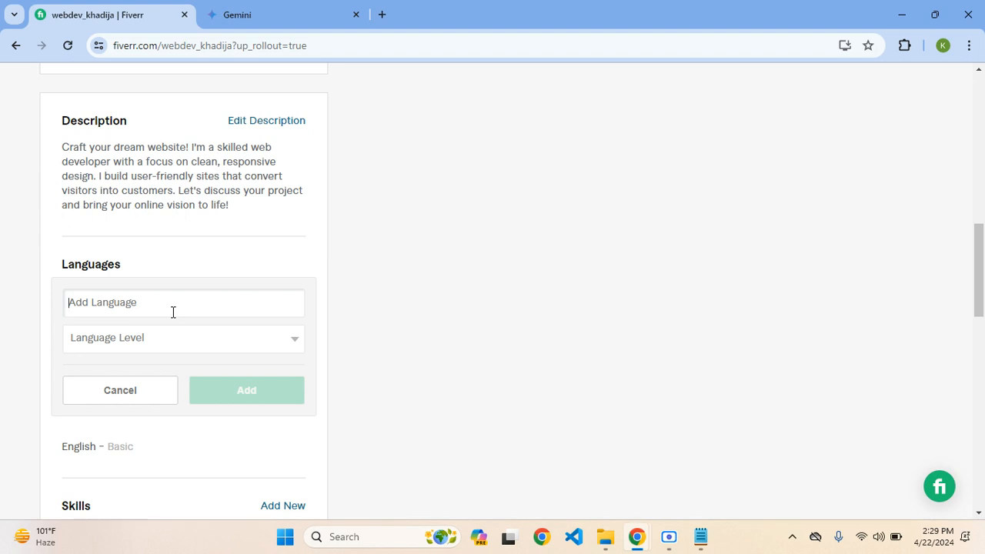
type("Engli")
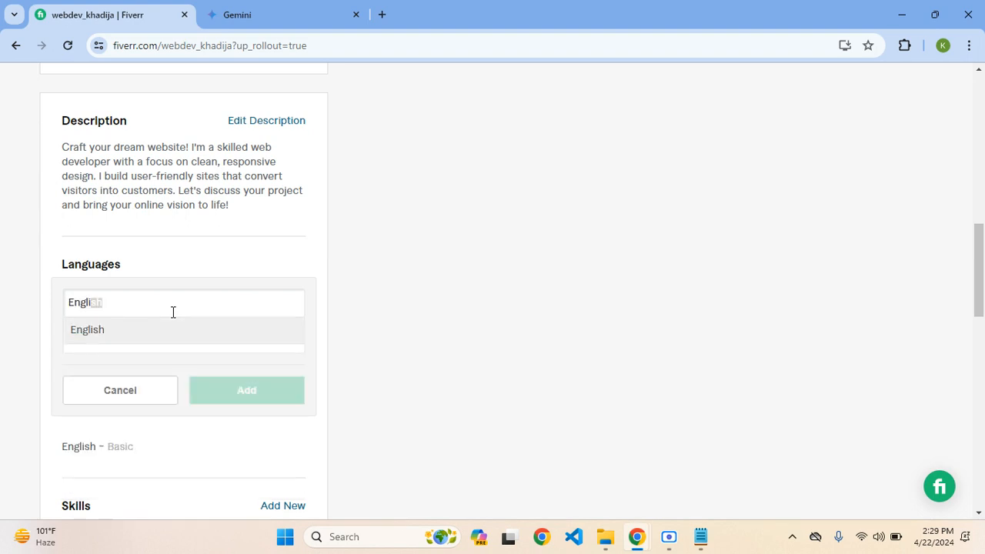
type("sh")
left_click(157, 336)
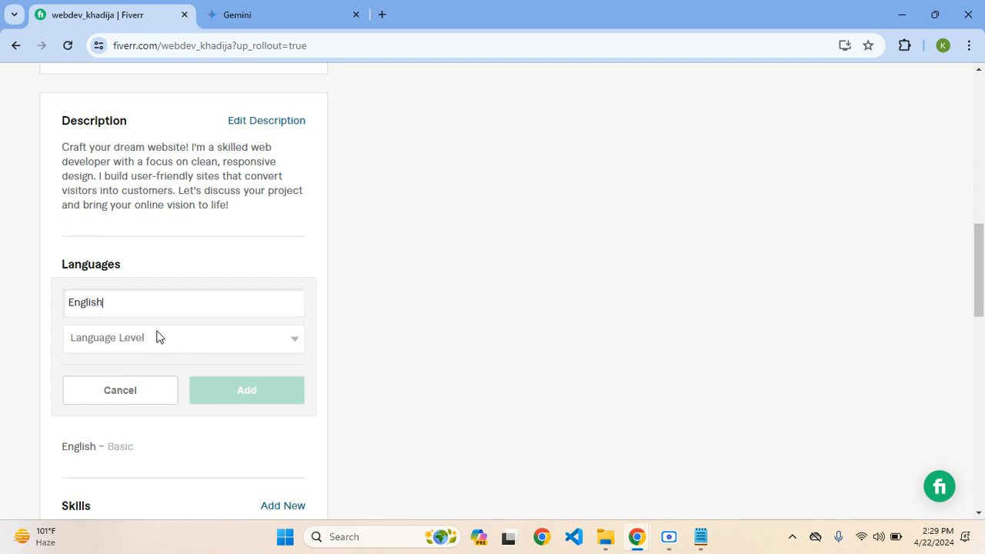
left_click(80, 344)
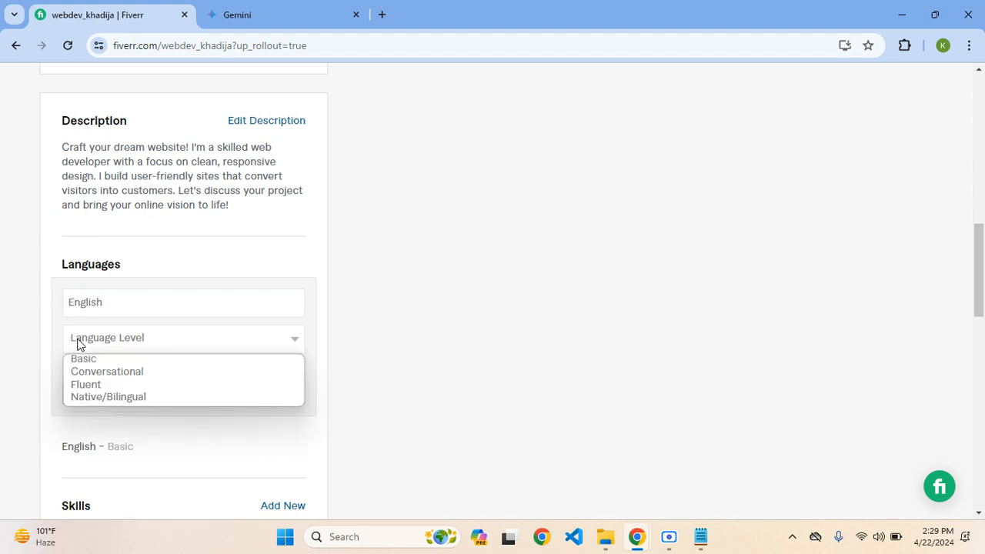
left_click(123, 387)
left_click(668, 539)
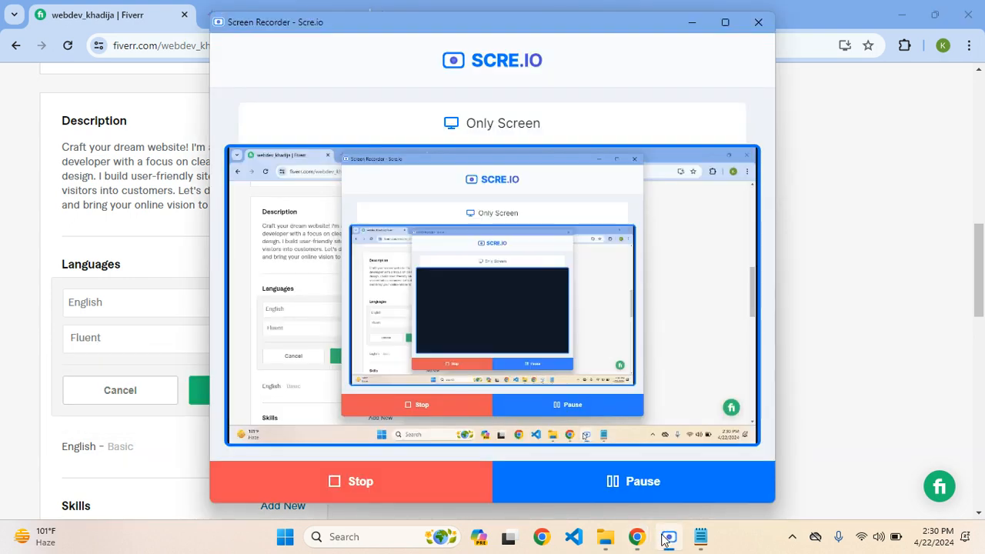
left_click(667, 538)
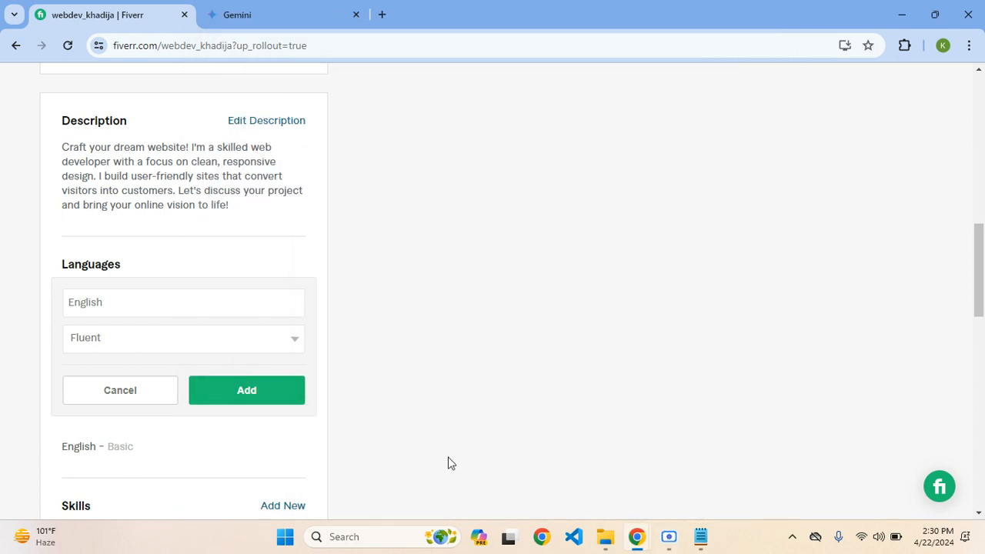
left_click(245, 394)
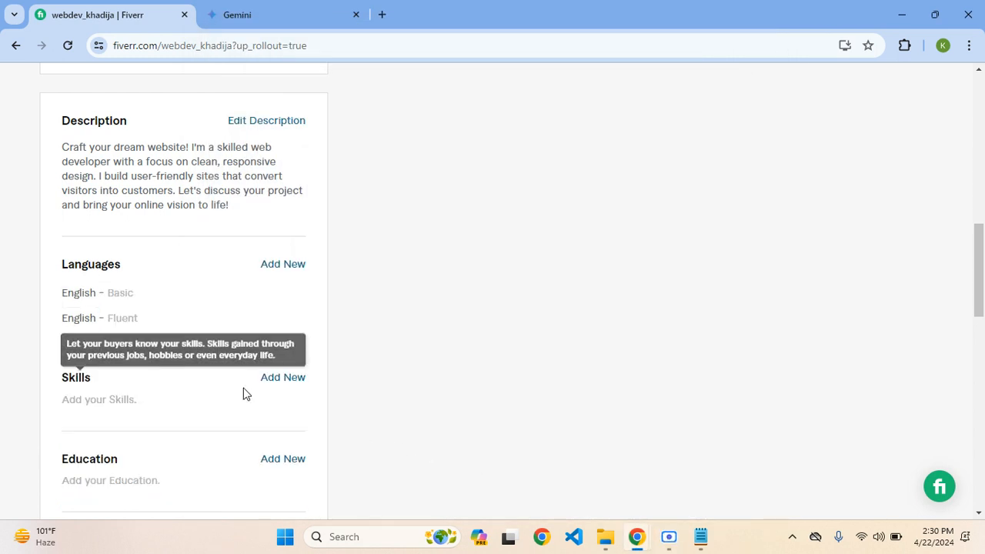
left_click(143, 293)
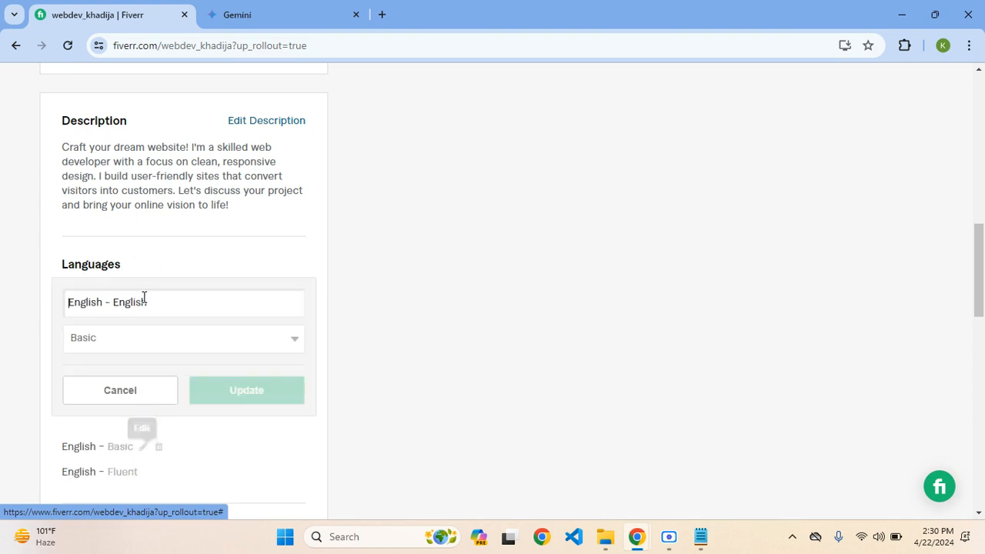
left_click(134, 393)
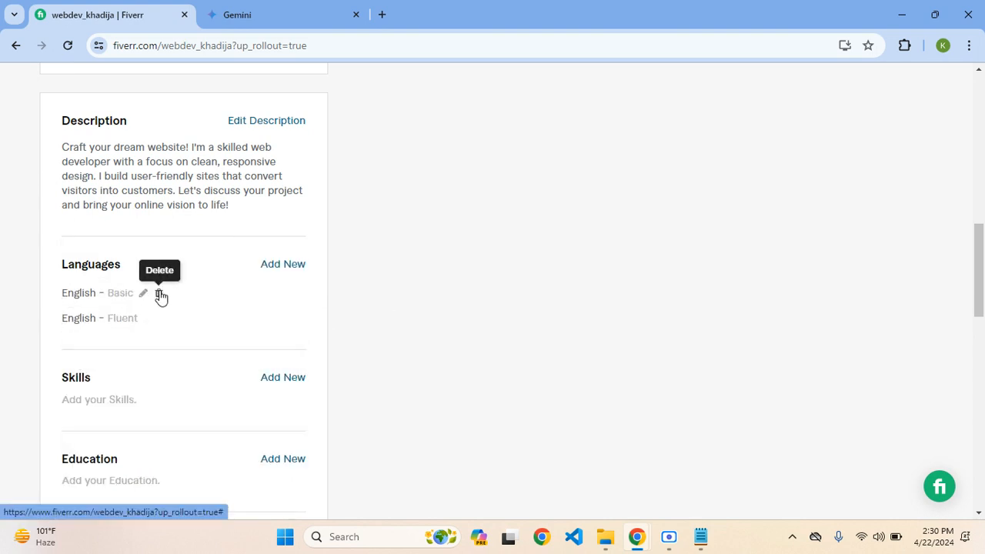
left_click(160, 292)
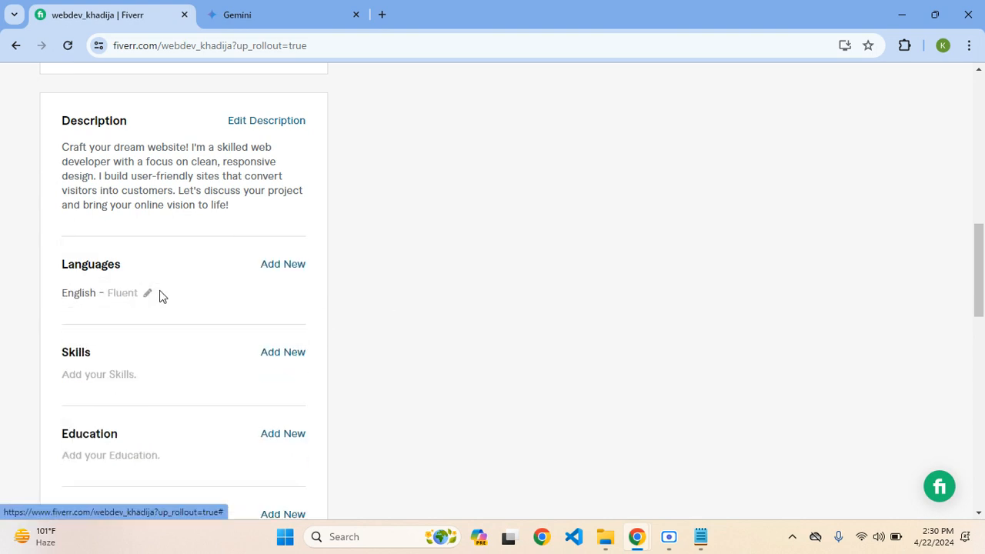
- Add Bengali (বাংলা) as a profile language at Native/Bilingual level
left_click(276, 266)
type("Ba")
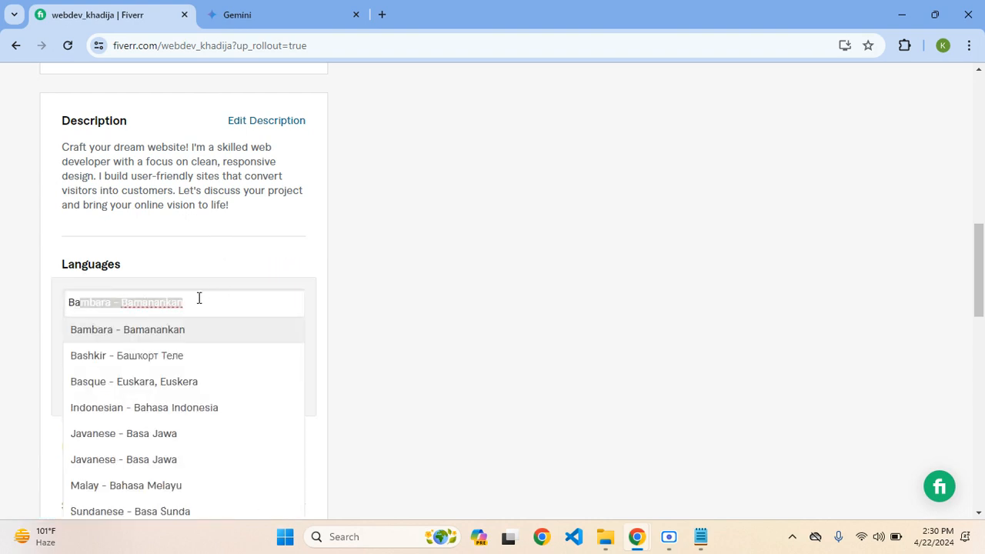
key("BackSpace")
type("enga")
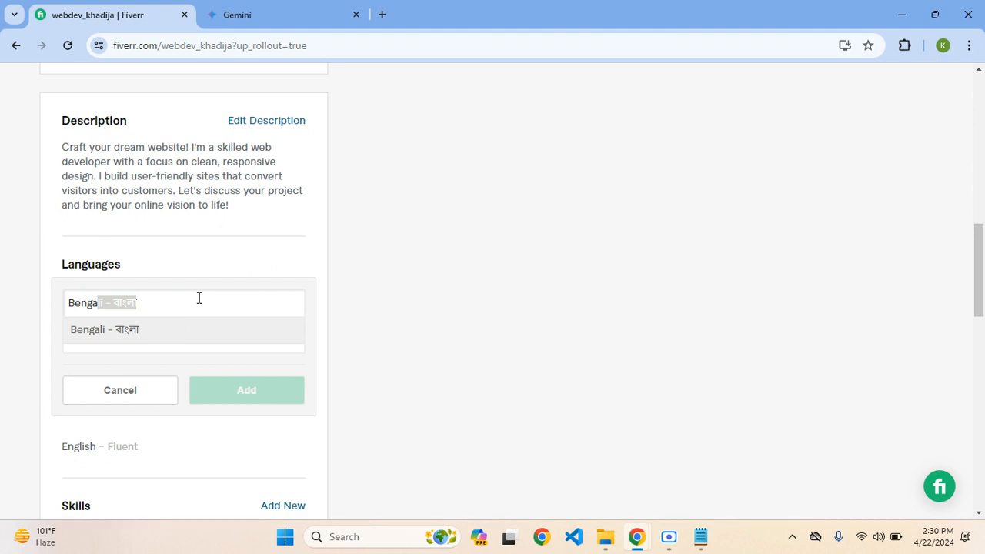
left_click(128, 335)
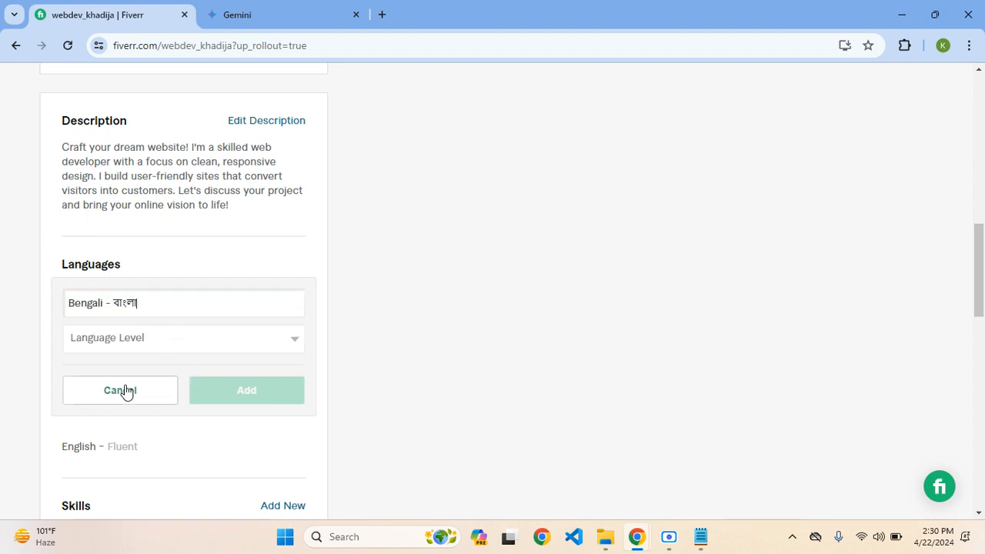
left_click(144, 343)
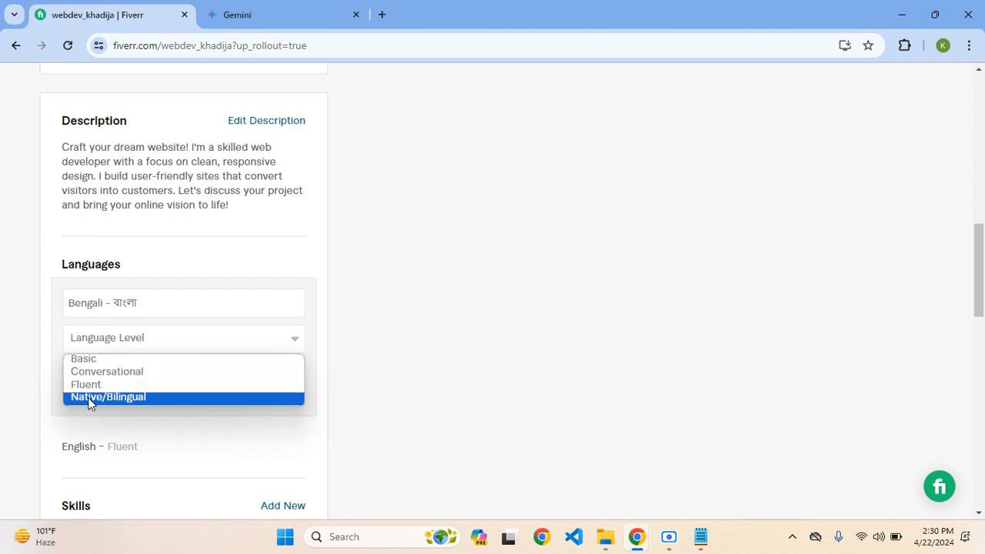
left_click(90, 399)
left_click(231, 390)
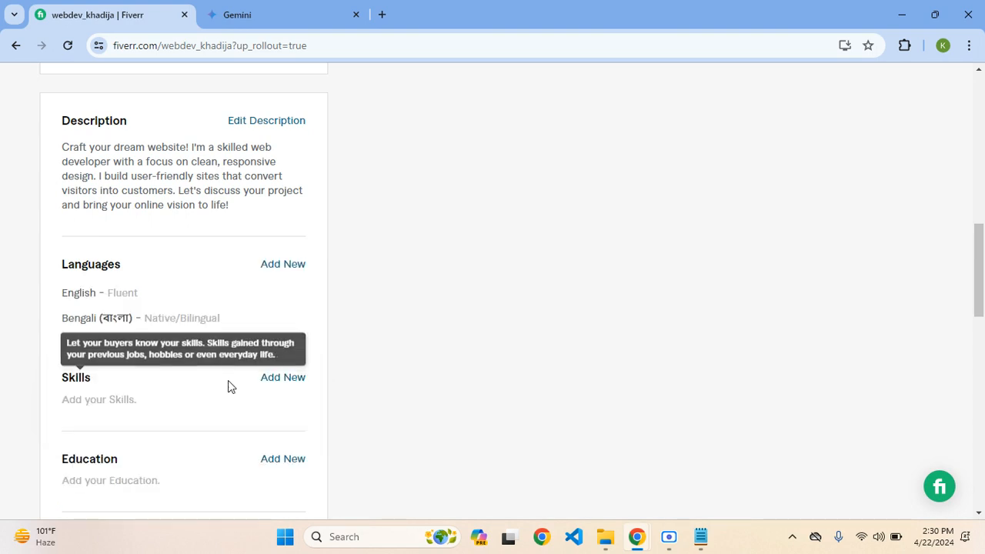
- Add Front-end web development as a skill at Expert level
mouse_move(96, 292)
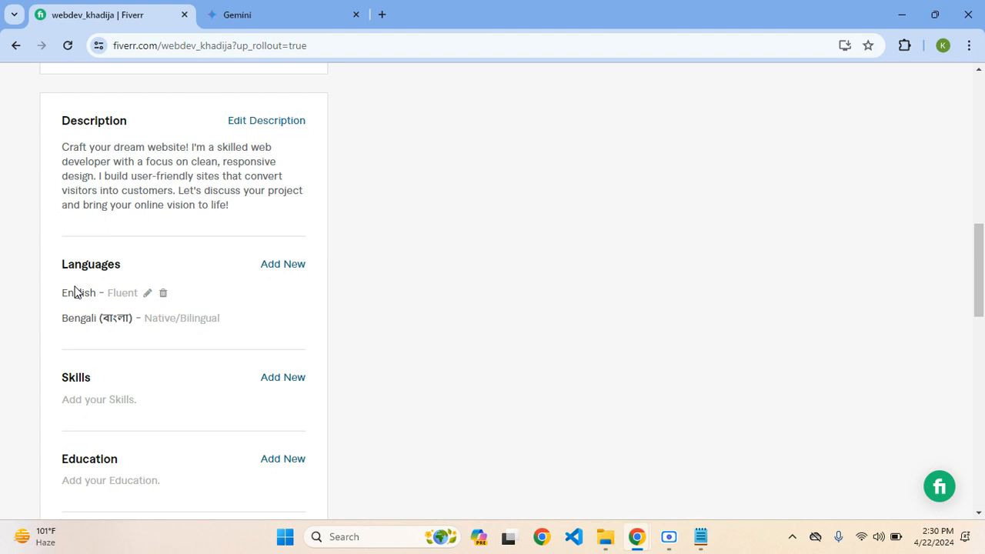
scroll(75, 293, "down", 2)
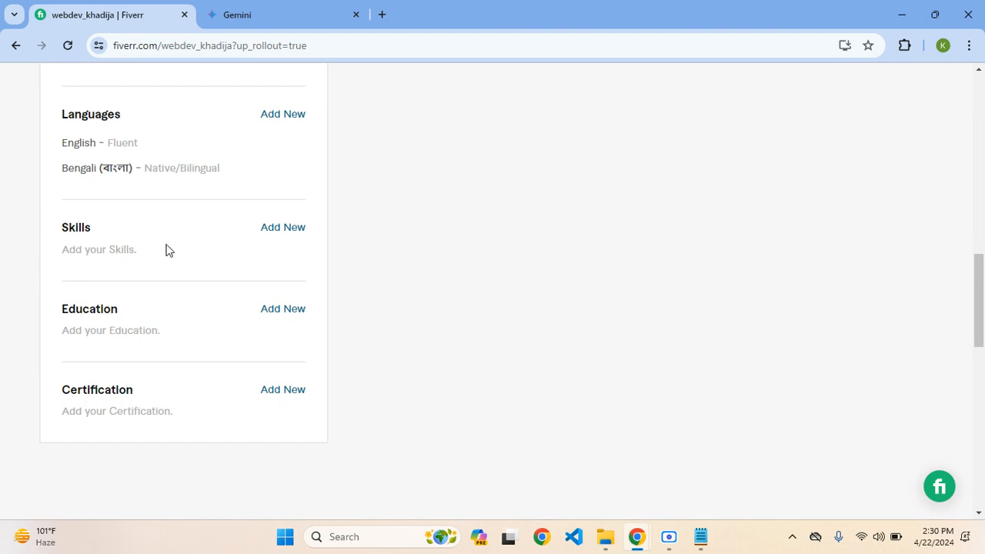
left_click(277, 230)
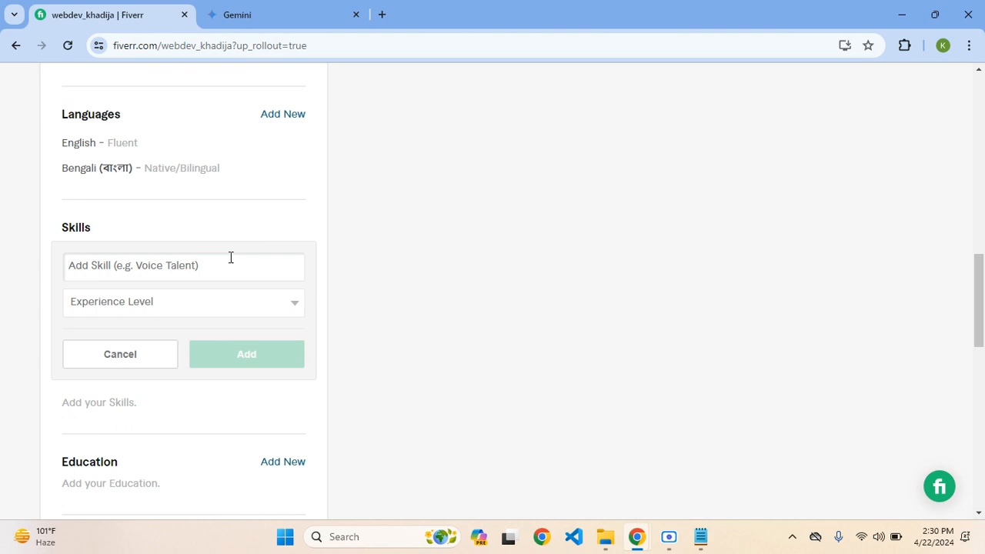
type("Front")
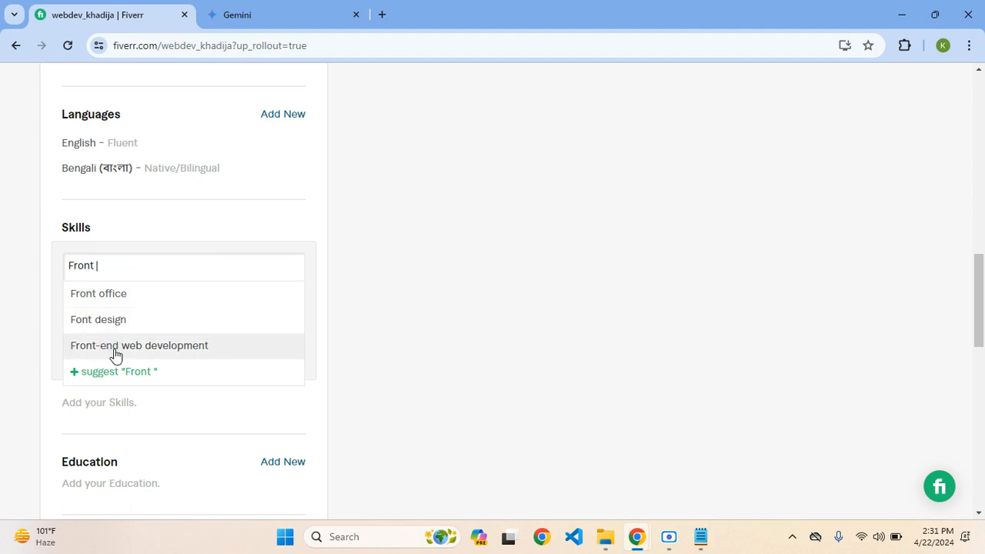
left_click(151, 352)
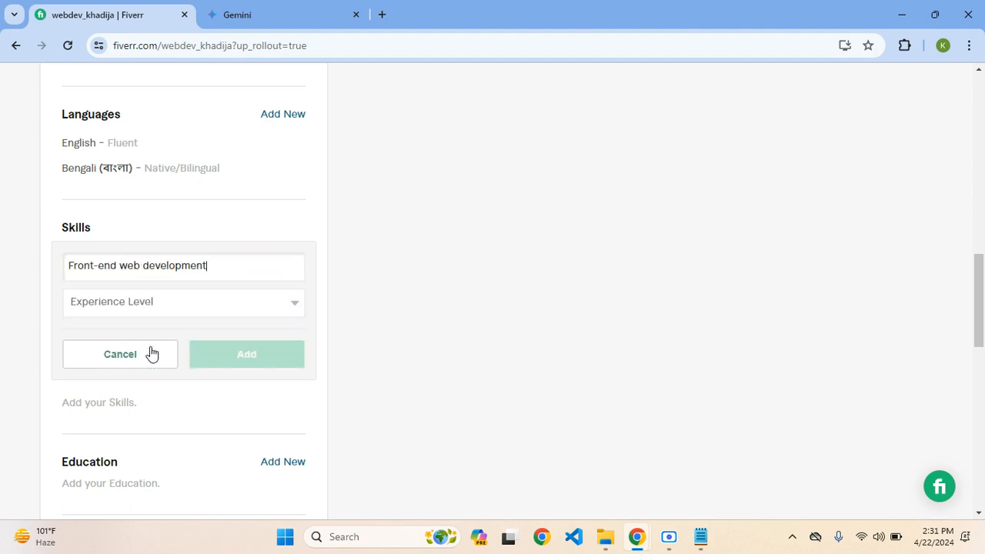
left_click(125, 306)
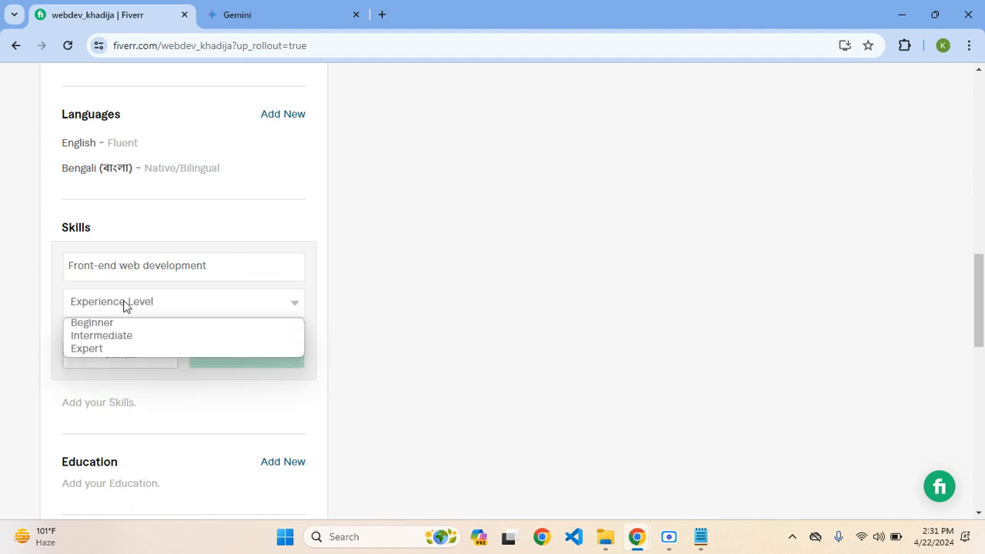
left_click(101, 346)
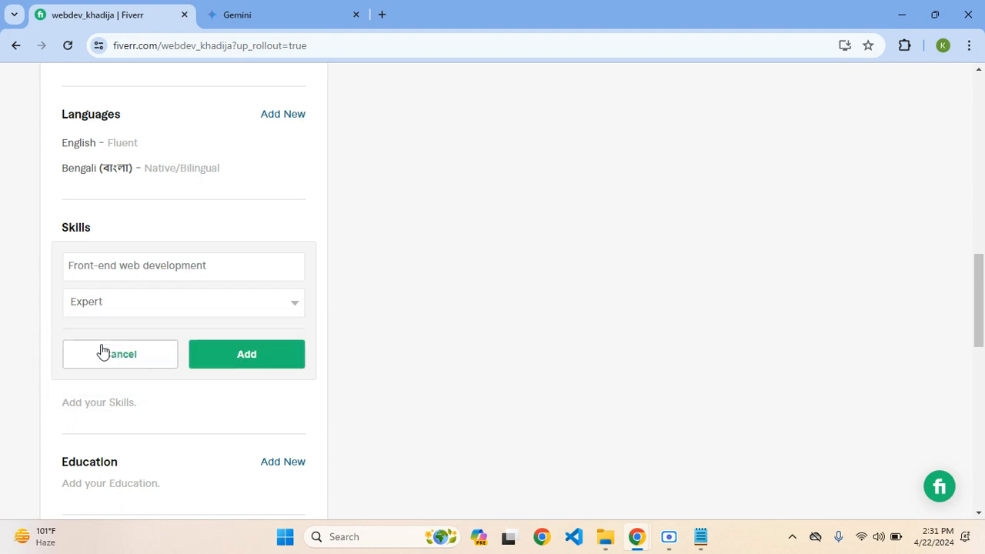
left_click(232, 355)
- Add HTML5 as a skill at Expert level
left_click(280, 229)
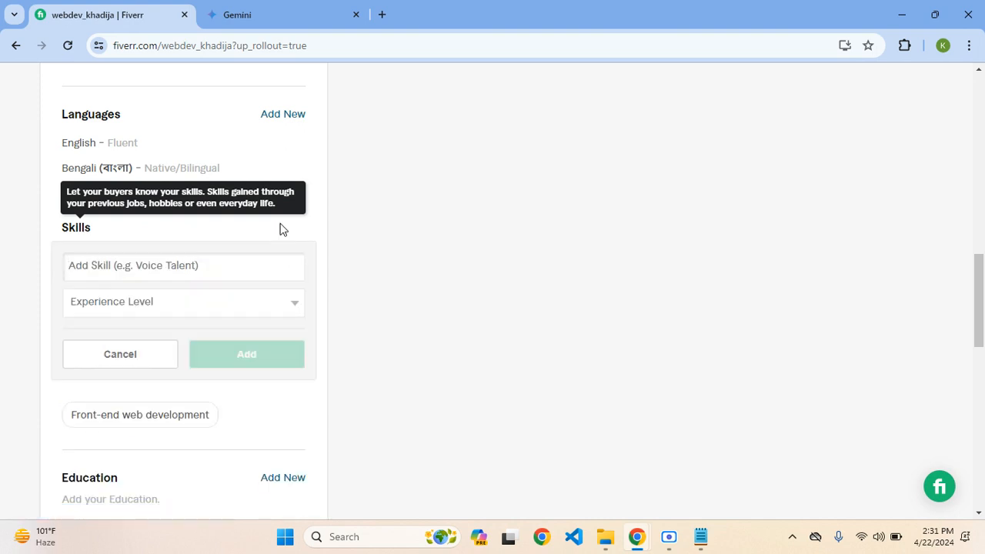
type("HTML")
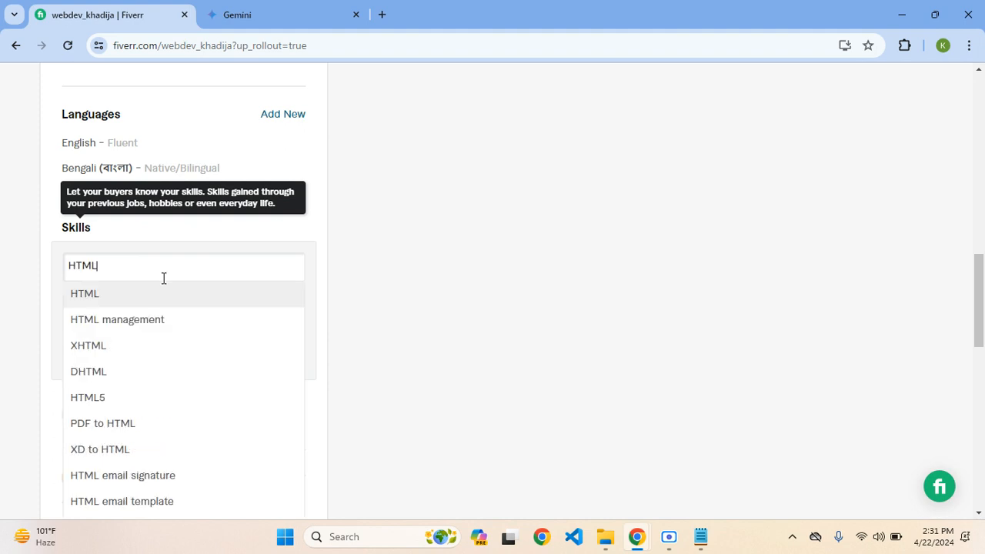
left_click(101, 397)
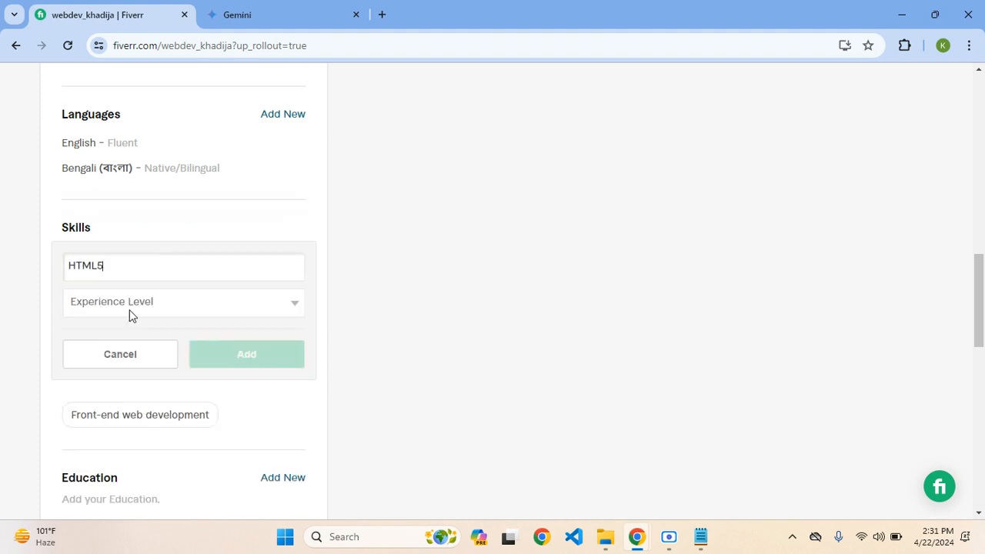
left_click(120, 304)
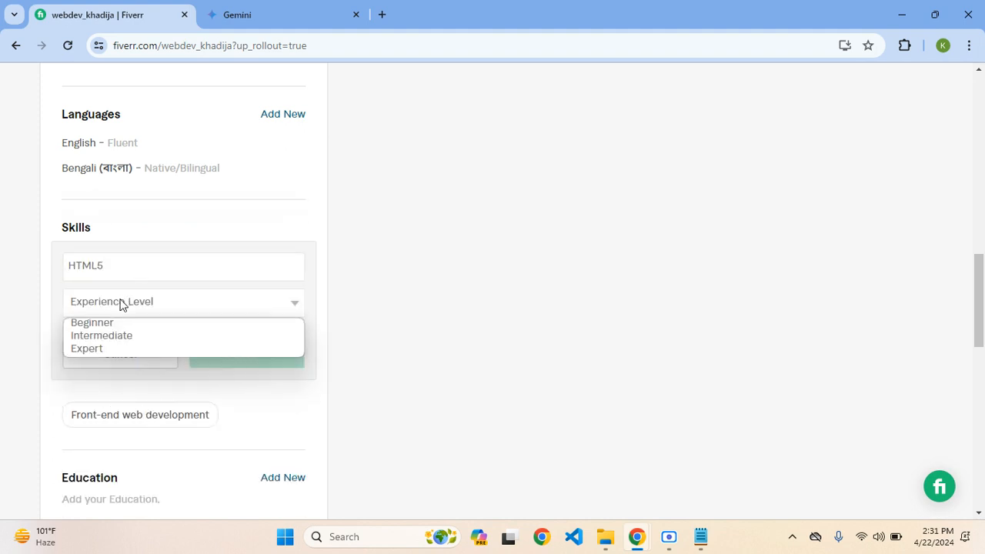
left_click(101, 336)
left_click(114, 308)
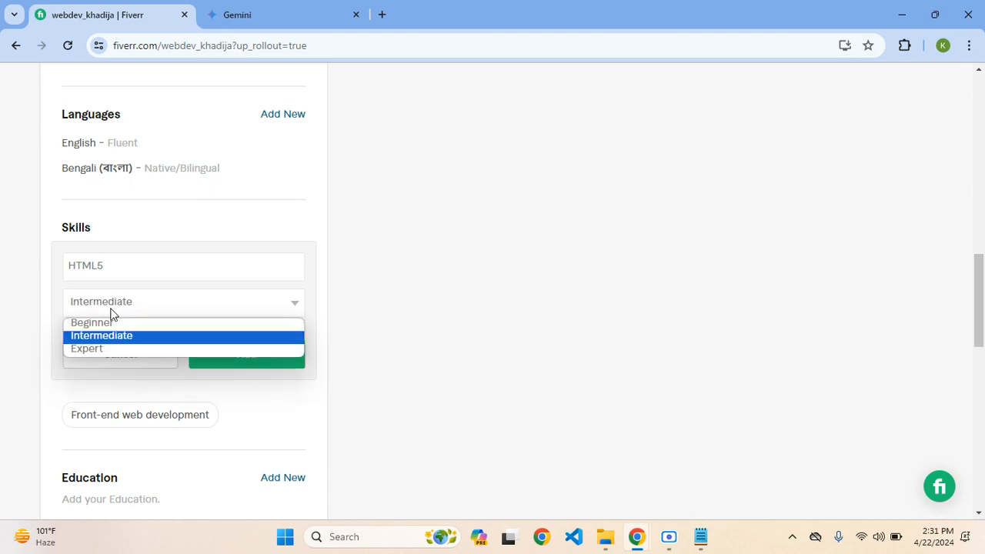
left_click(87, 348)
left_click(224, 354)
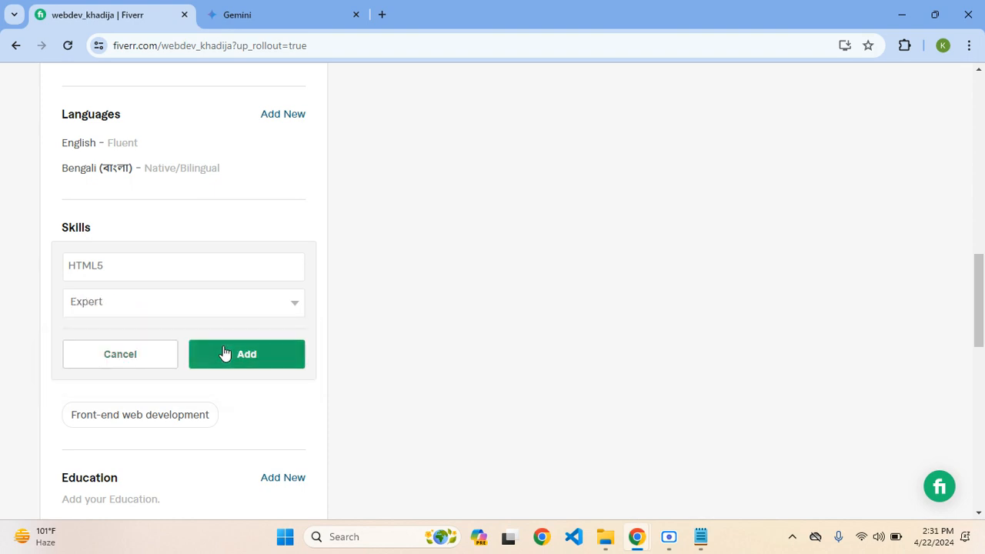
- Add CSS3 as a skill at Expert level
left_click(283, 227)
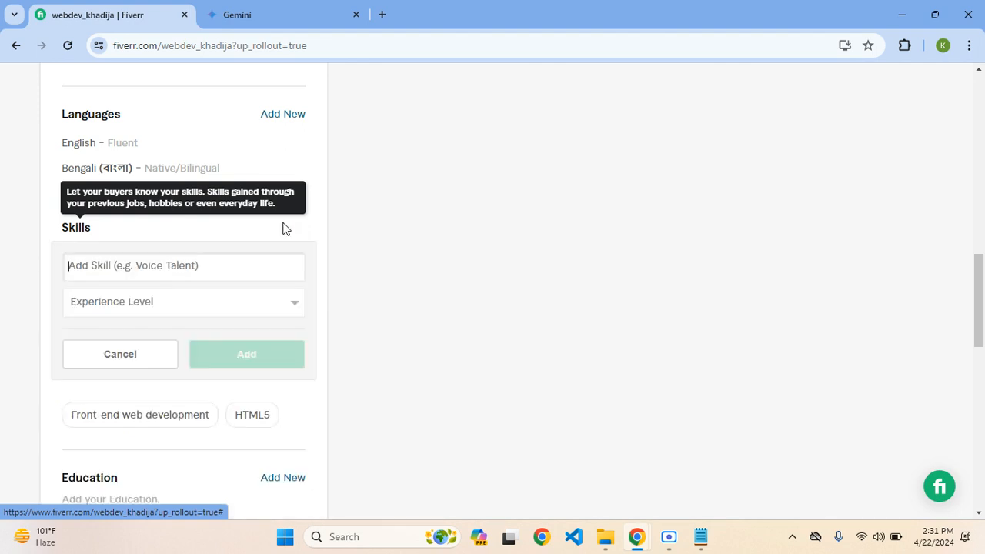
type("Css ")
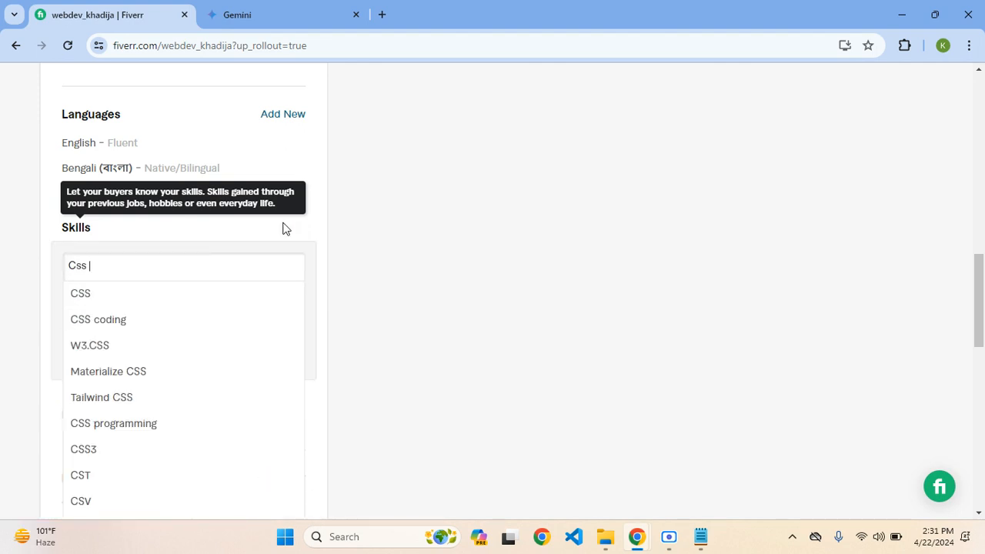
type("3")
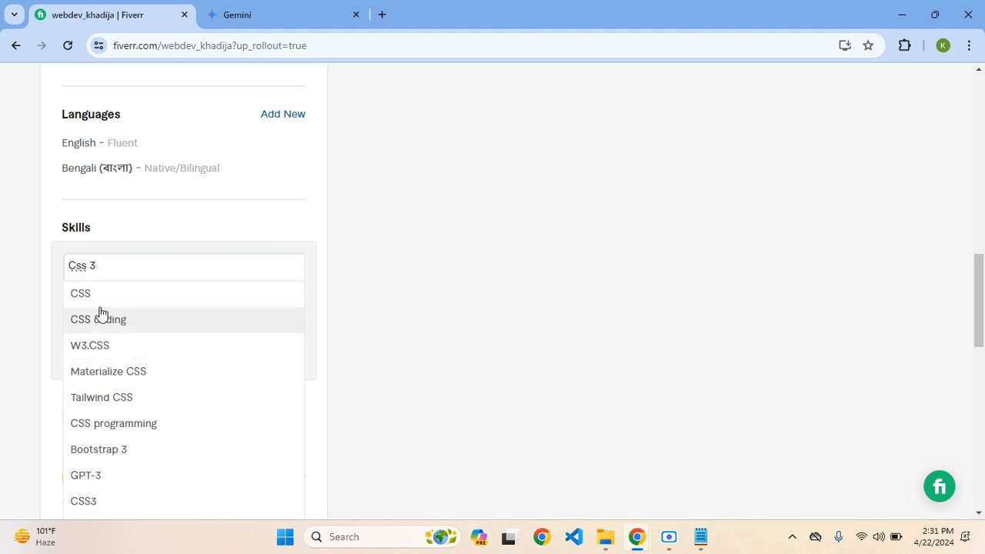
left_click(86, 502)
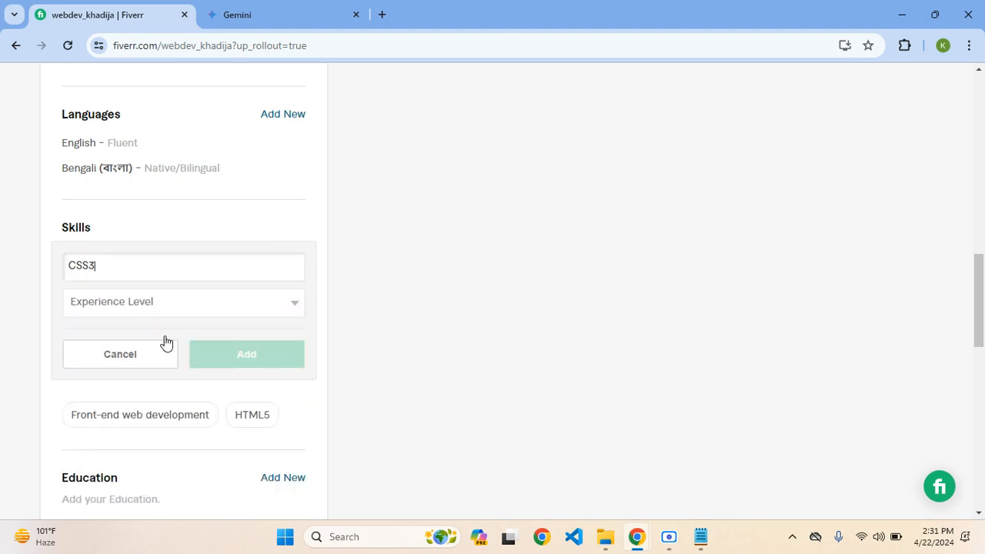
left_click(170, 301)
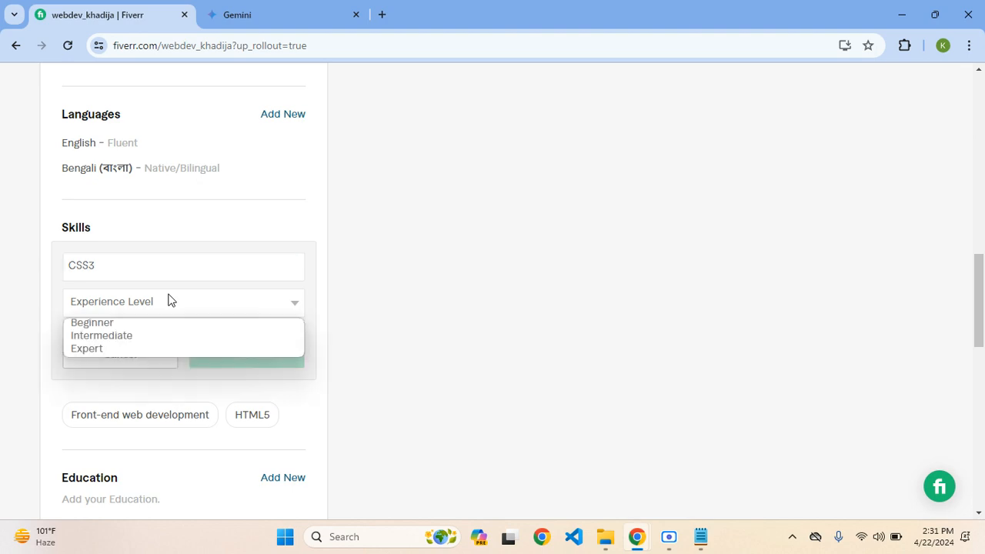
left_click(87, 348)
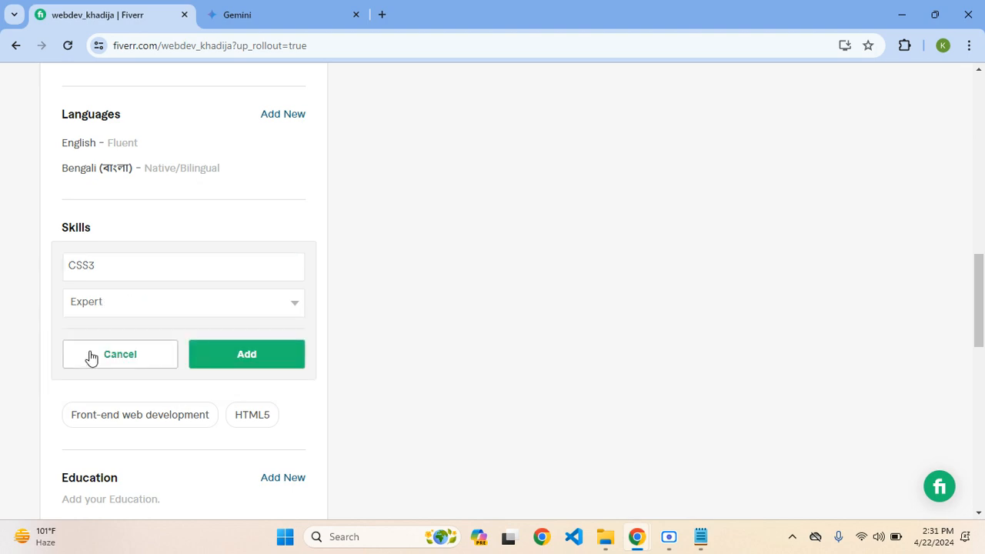
left_click(231, 348)
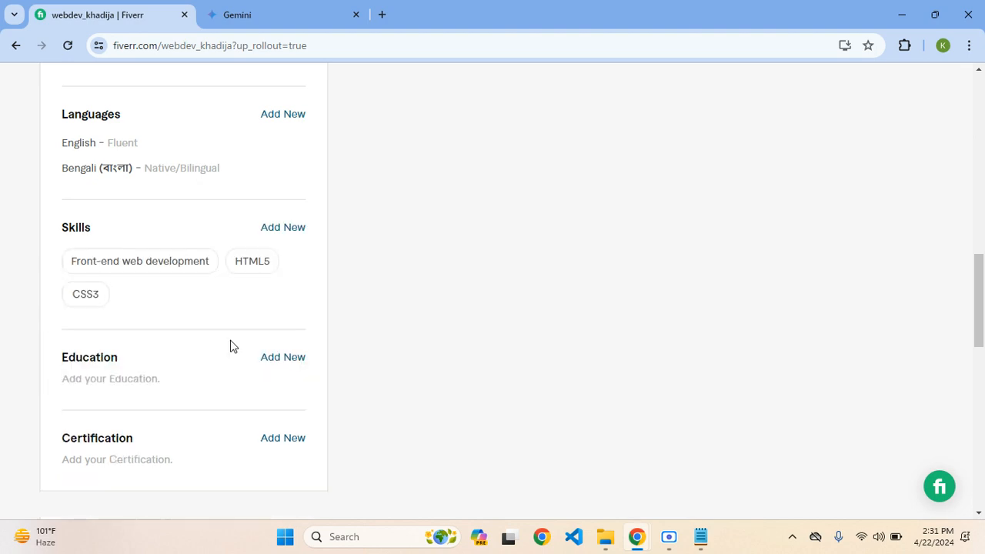
- Add Bootstrap 5 to the Skills list with Expert experience level
left_click(292, 234)
type("/boots")
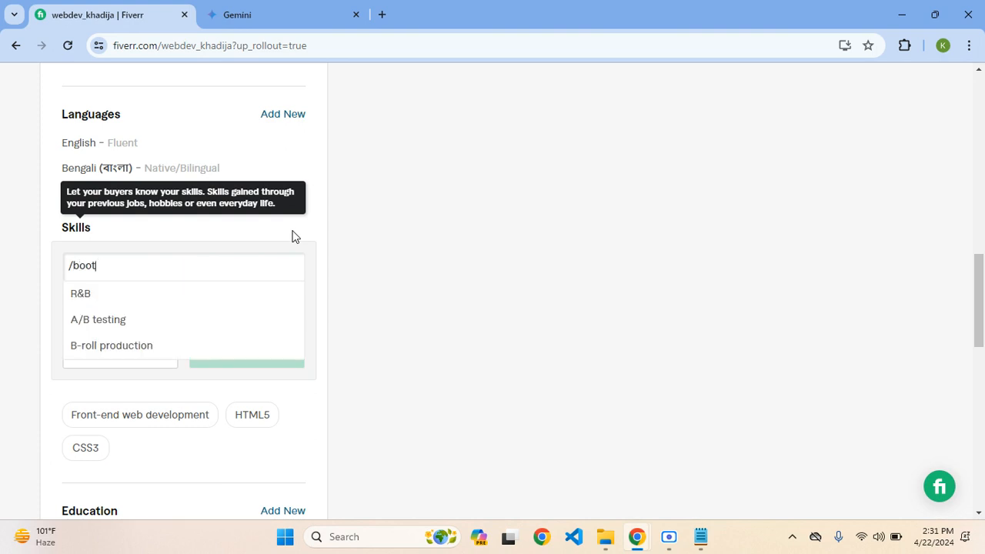
key("BackSpace")
key("BackSpace")
key("BackSpace")
key("BackSpace")
key("BackSpace")
key("BackSpace")
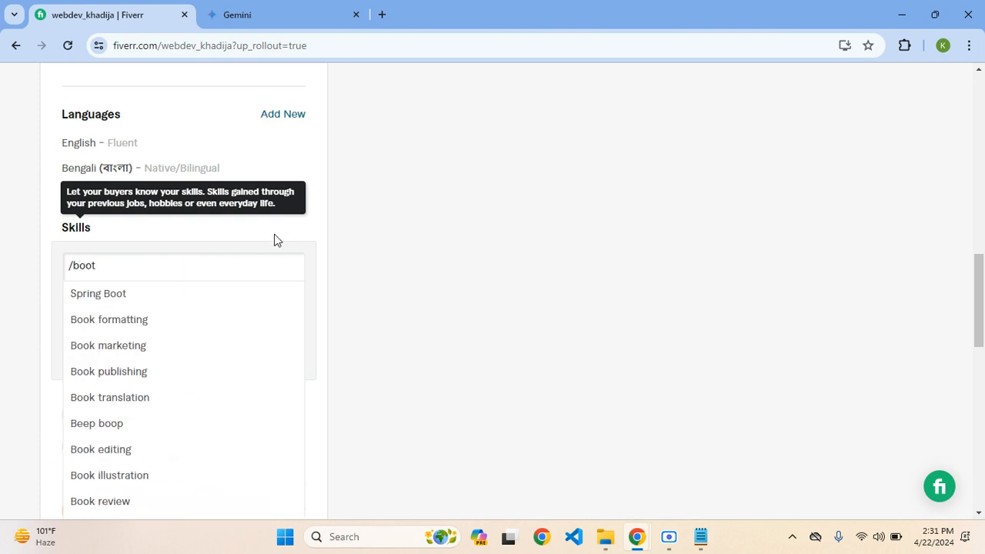
type("Boo")
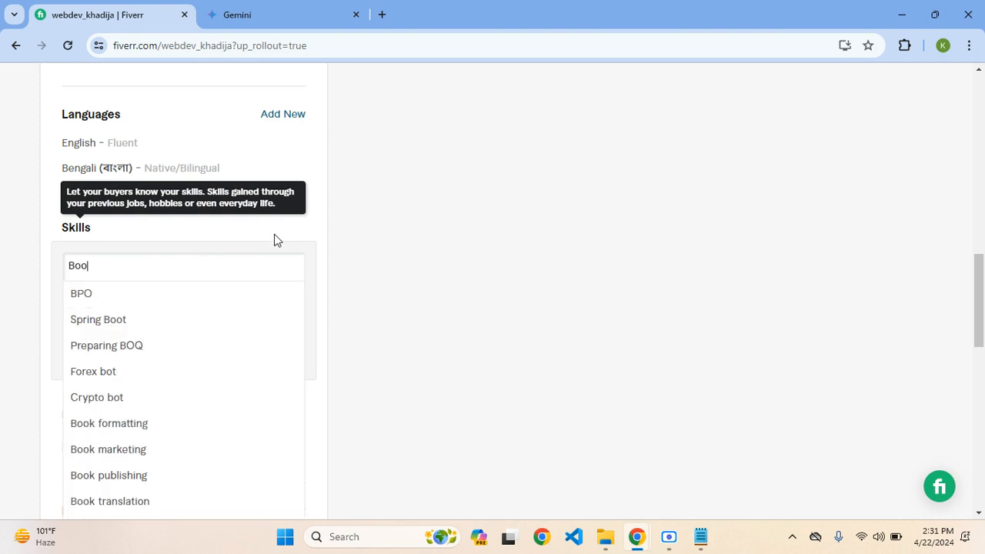
type("ts")
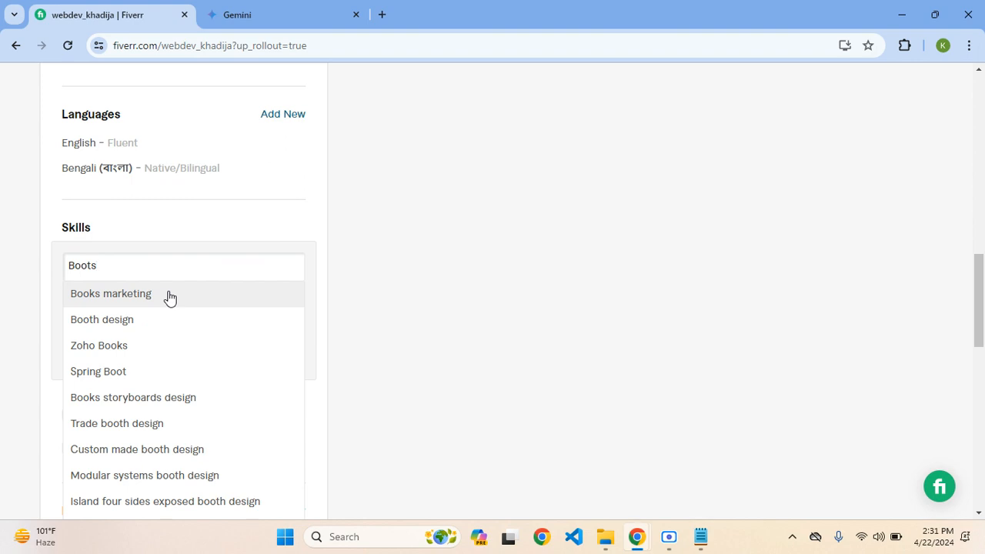
type("tr")
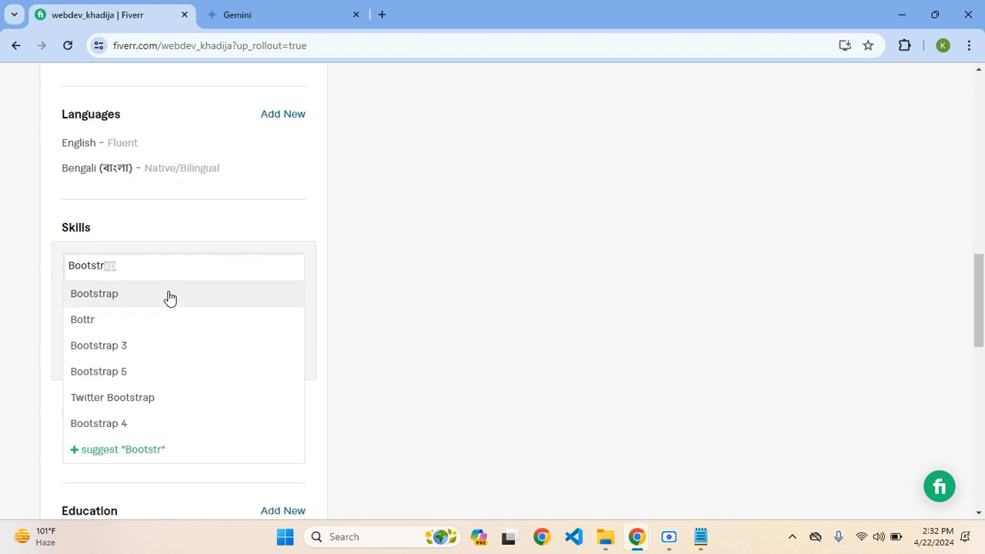
left_click(110, 378)
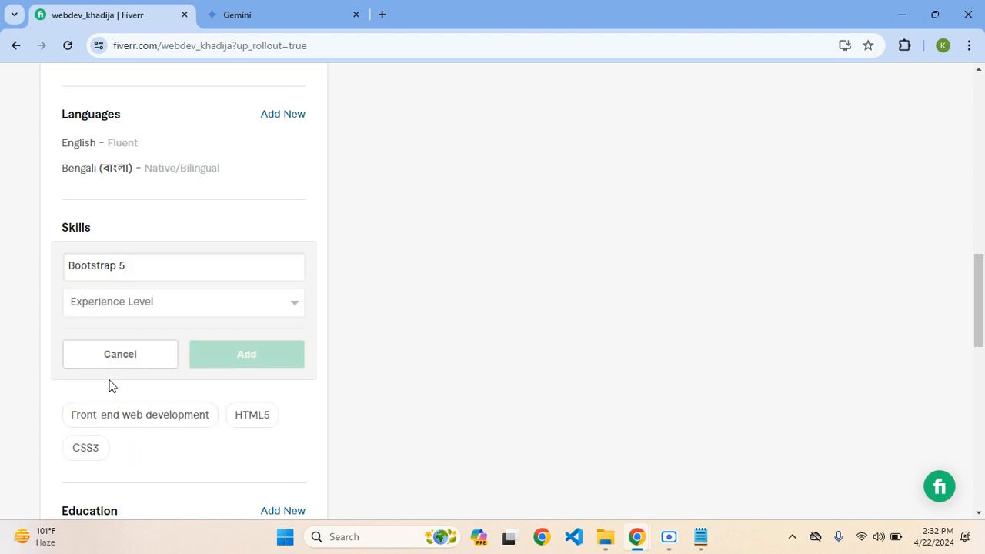
left_click(135, 312)
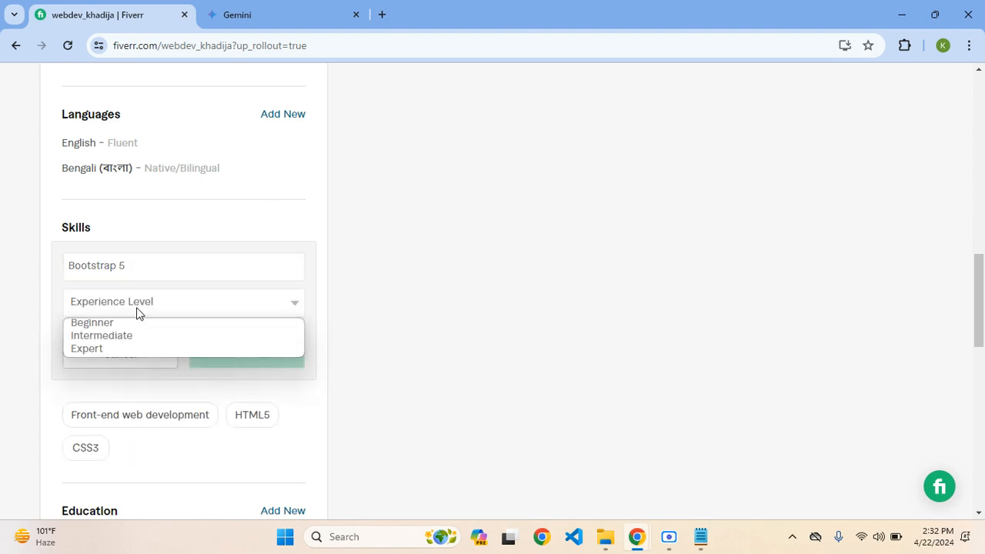
left_click(93, 348)
left_click(226, 352)
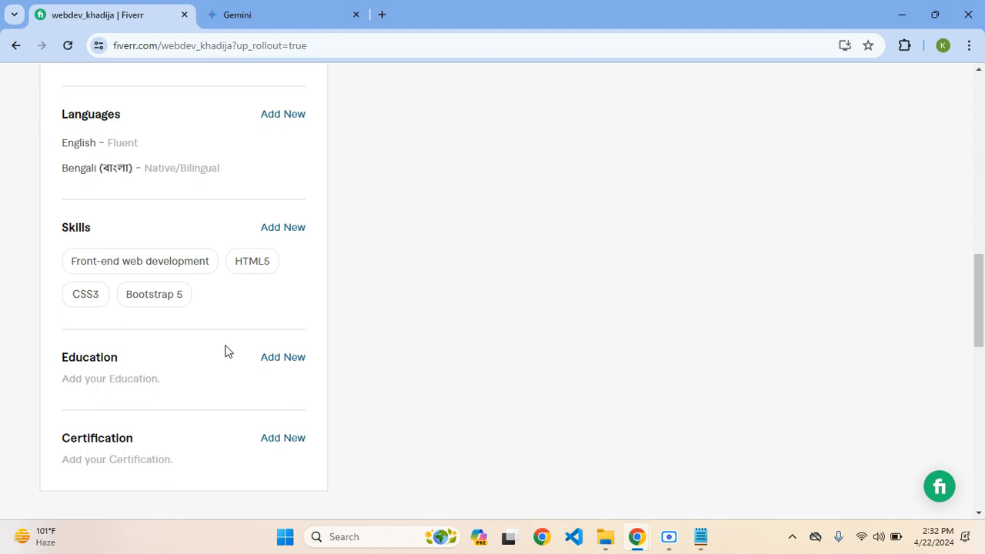
- Add JavaScript and then jQuery as skills, each with Expert experience level
left_click(284, 227)
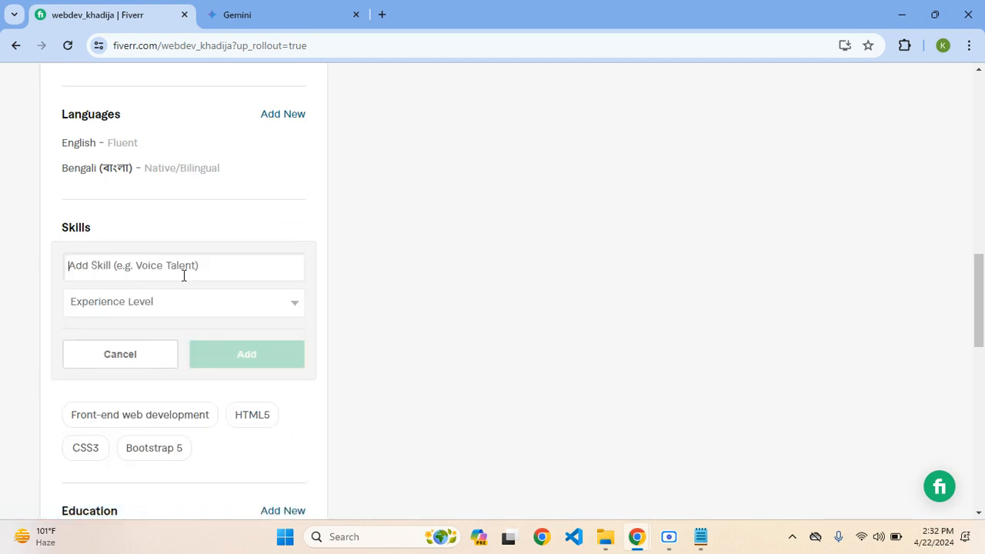
type("Java")
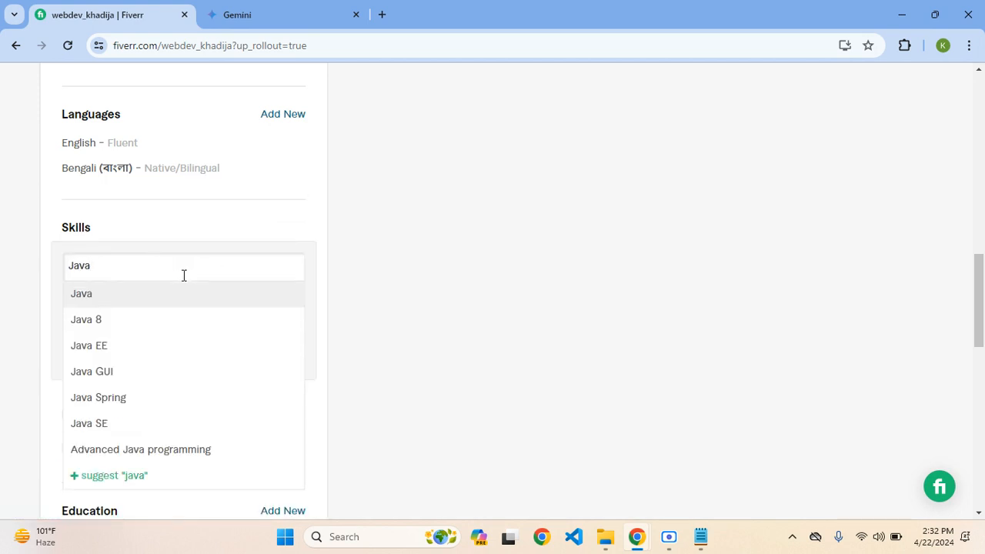
type("scr")
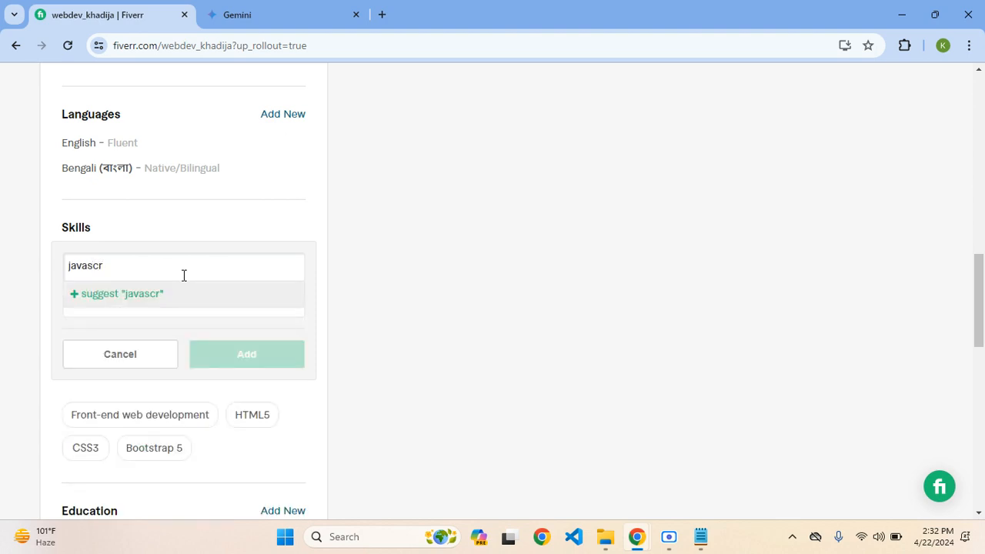
type("ip")
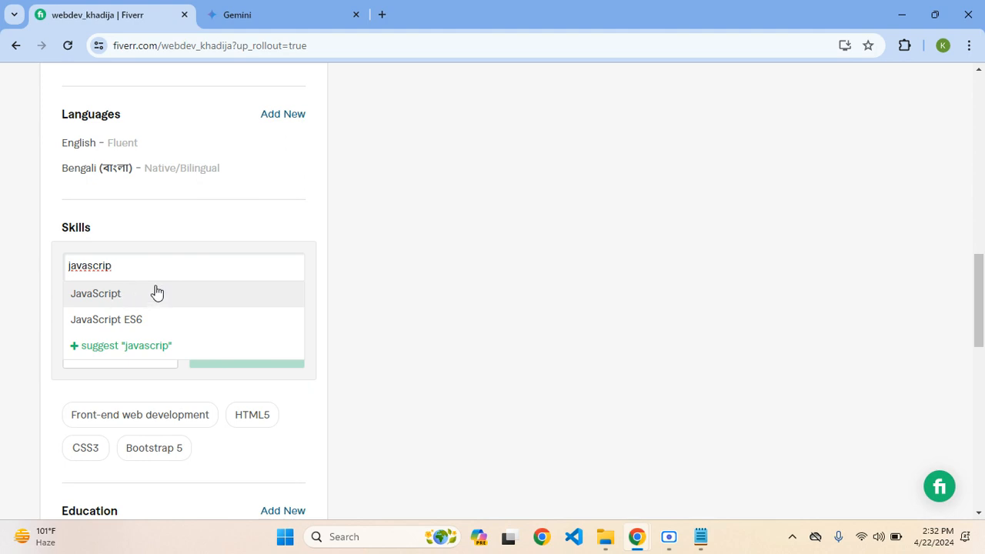
left_click(154, 290)
left_click(119, 308)
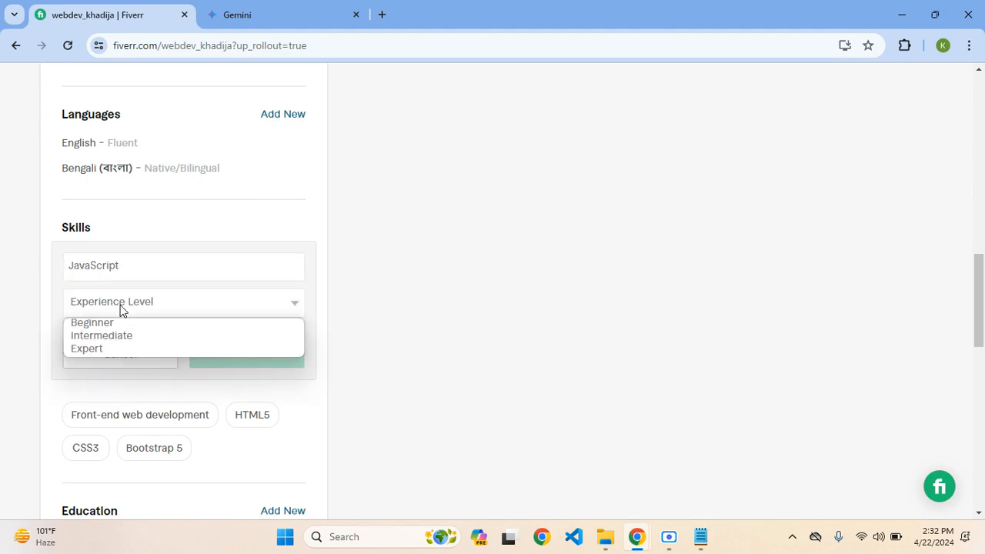
left_click(92, 349)
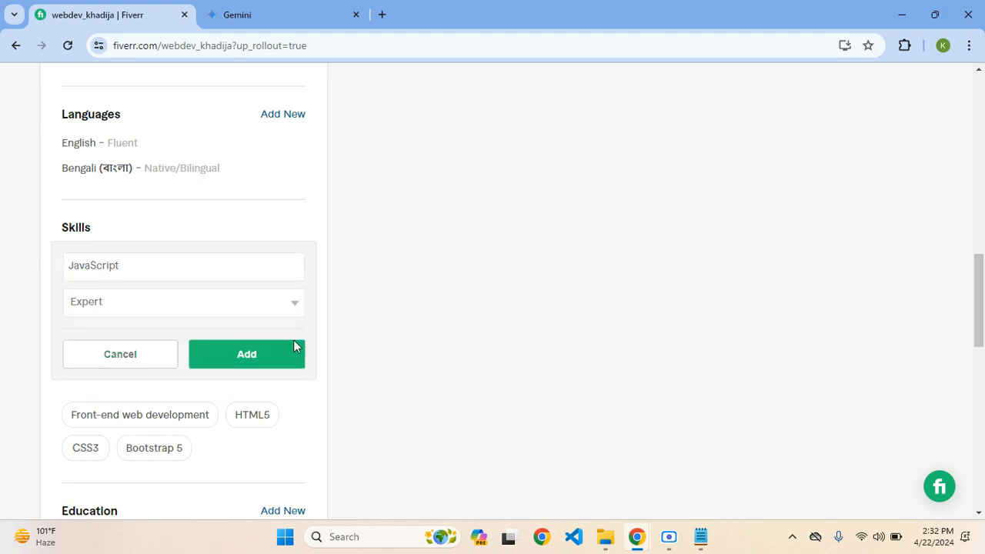
left_click(252, 355)
left_click(286, 231)
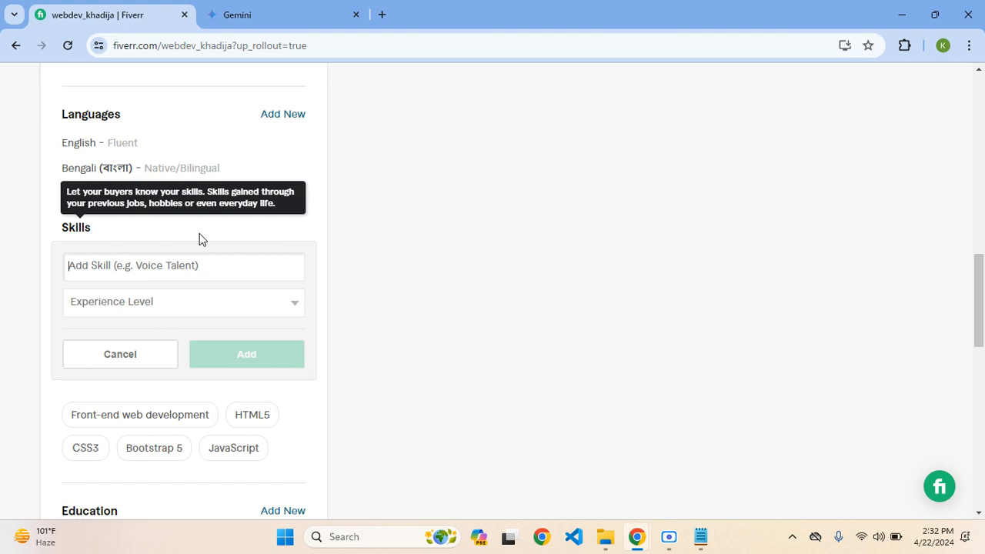
type("jq")
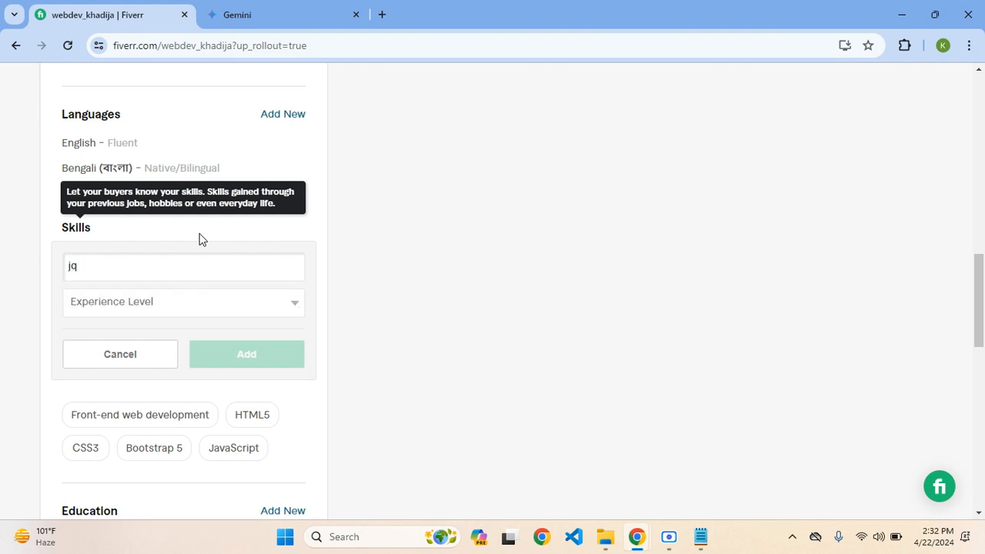
type("ue")
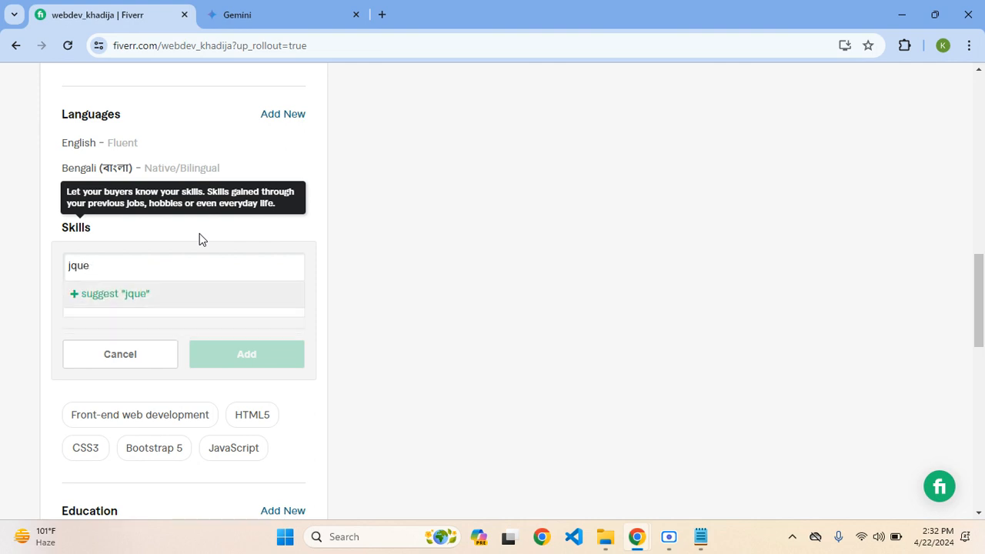
type("ry")
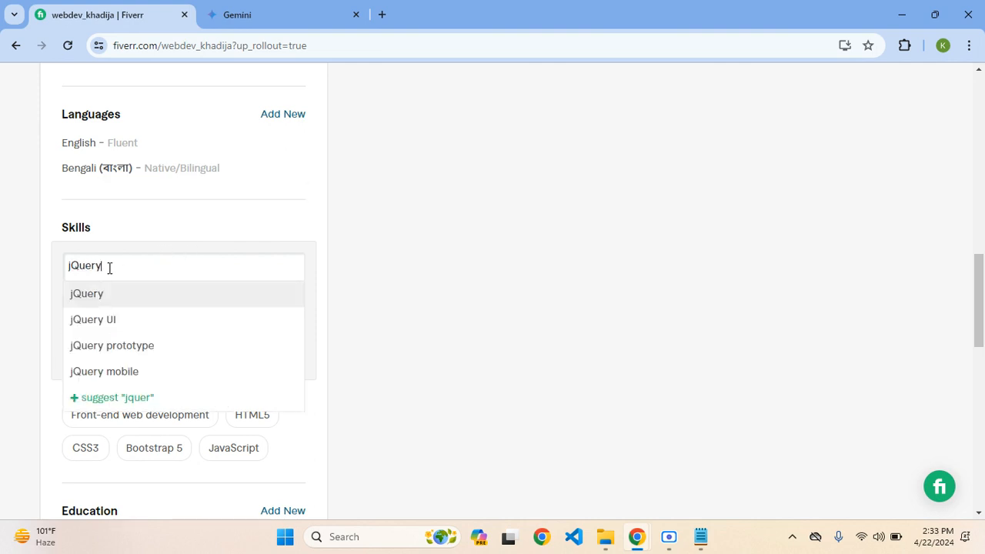
type("y")
left_click(102, 303)
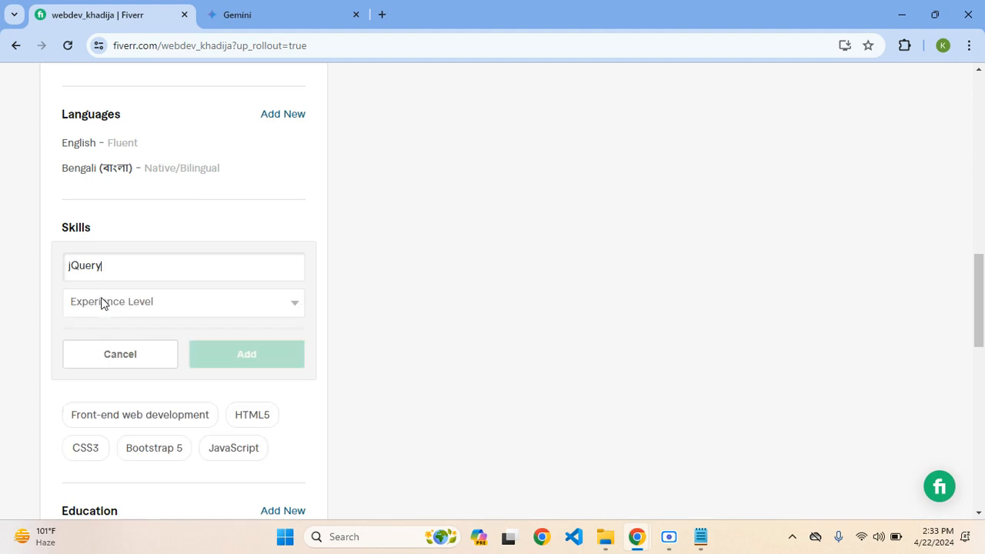
left_click(108, 302)
left_click(83, 348)
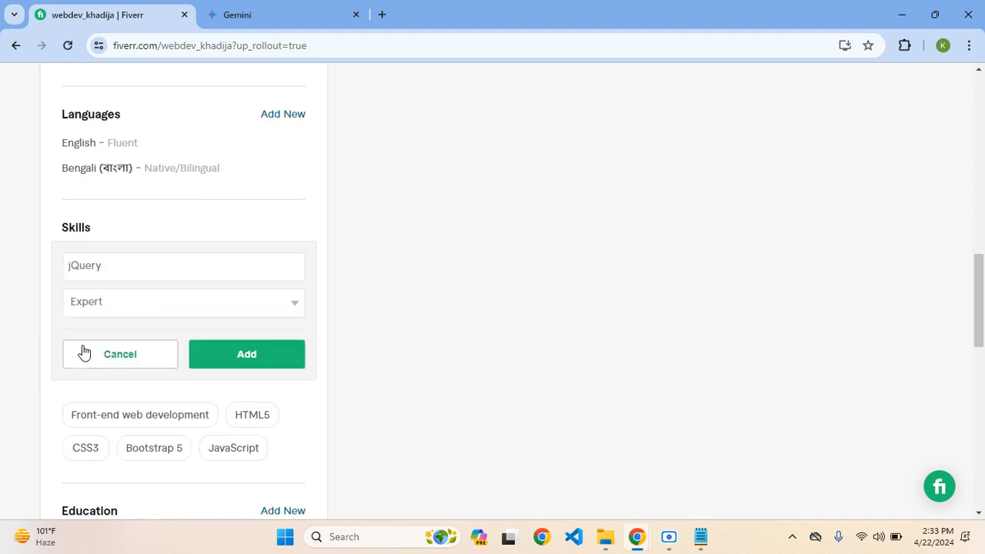
left_click(218, 354)
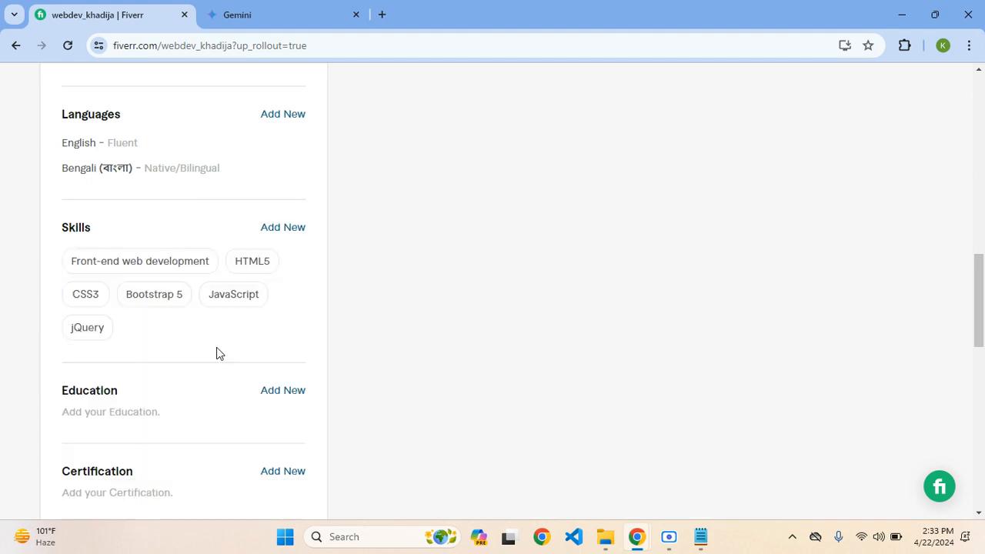
- Add WordPress to the Skills list with Expert experience level
left_click(281, 230)
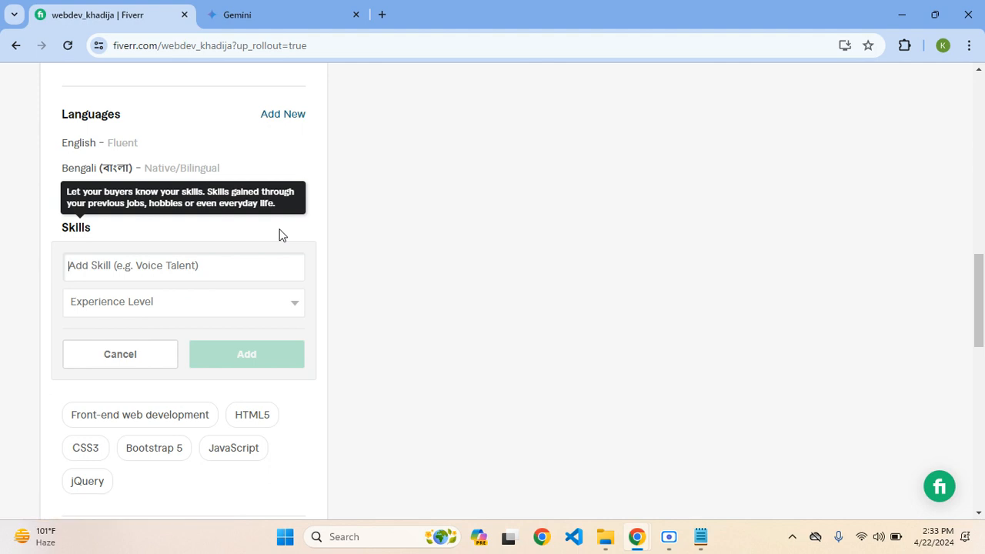
type("Word")
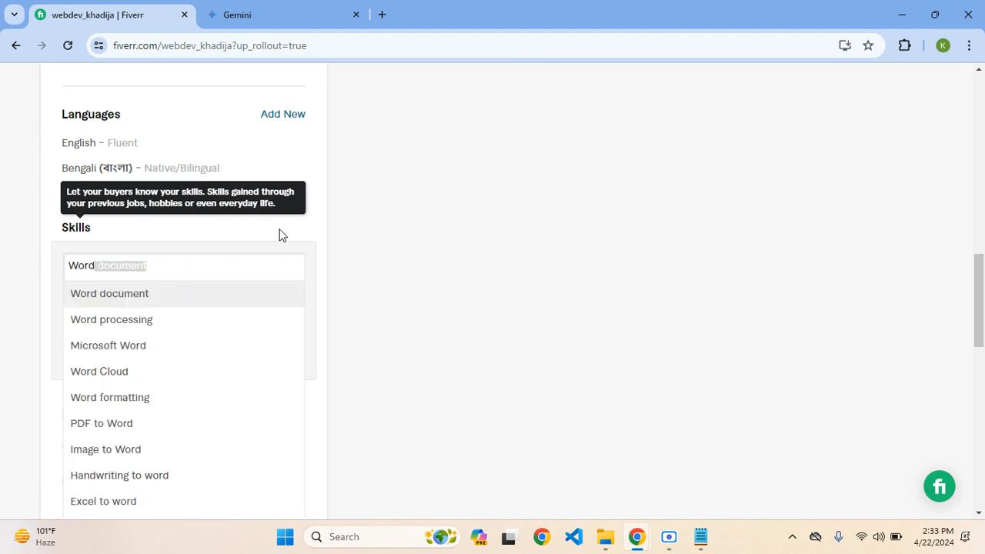
type("Press")
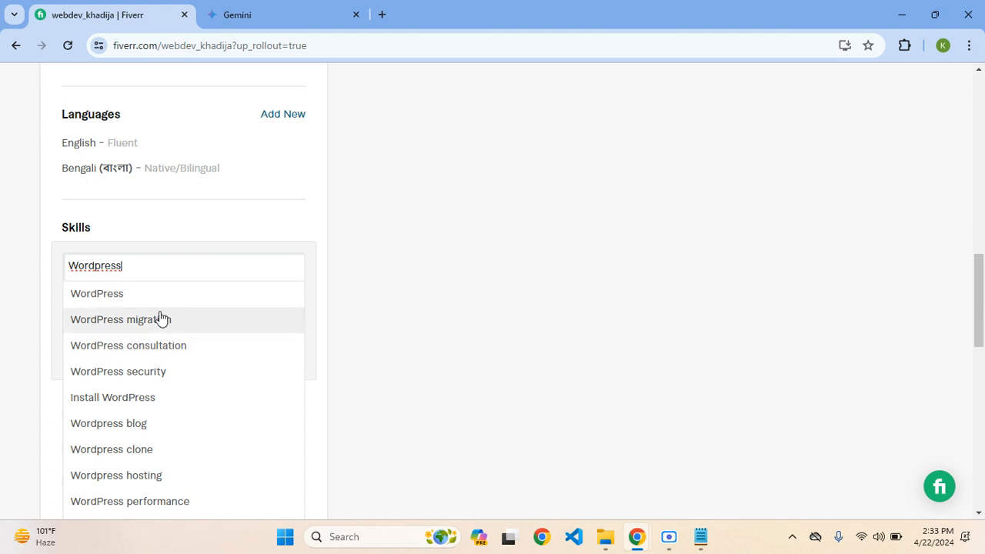
scroll(192, 324, "down", 1)
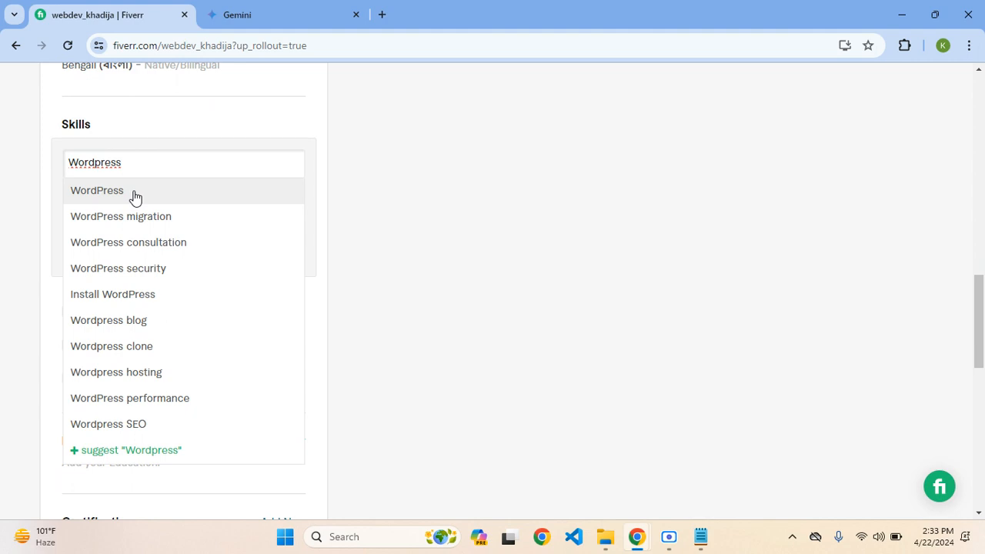
type("cus")
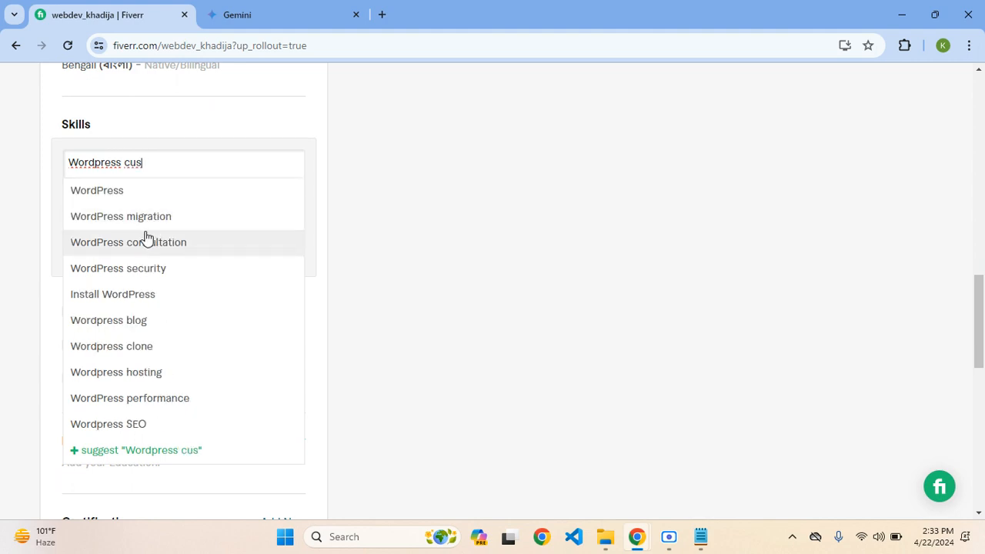
type("tomizat")
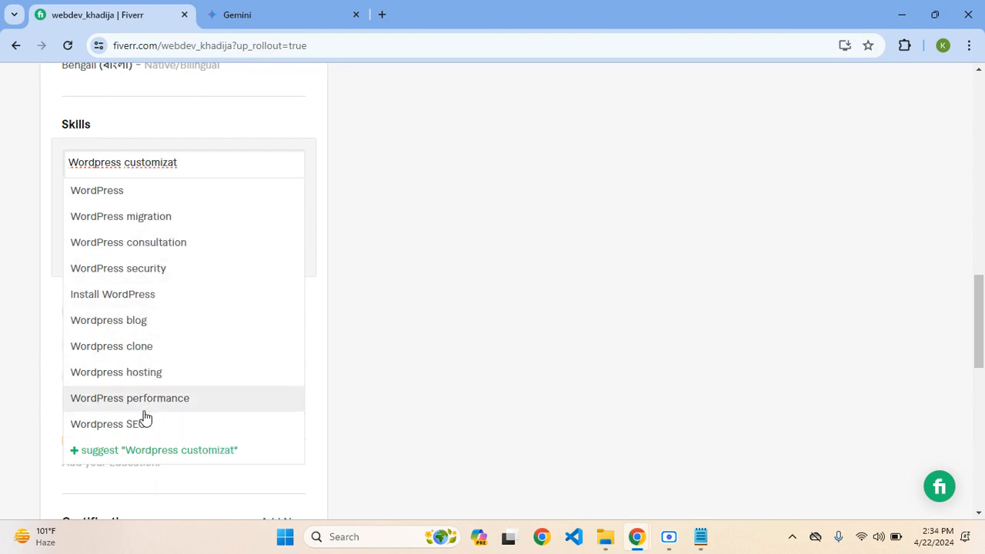
left_click(145, 192)
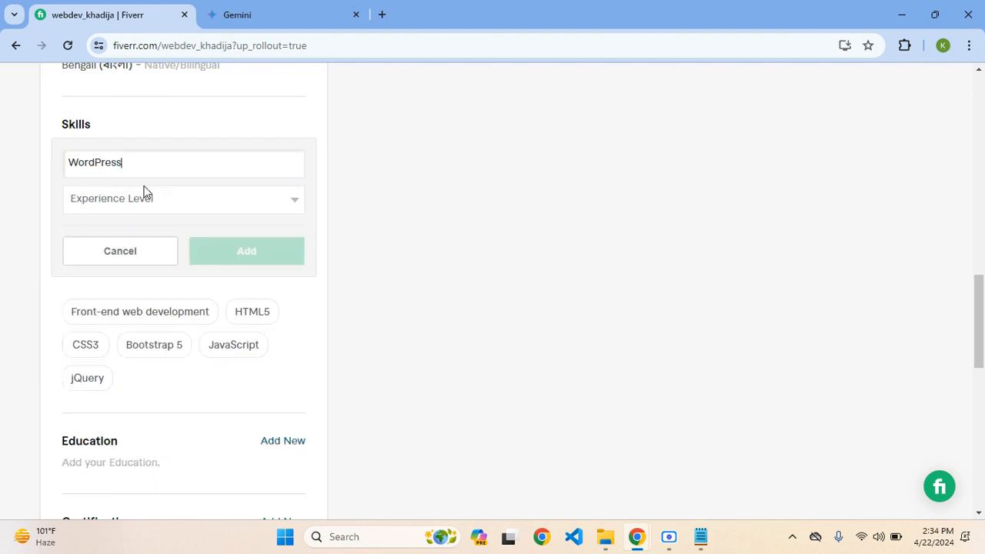
left_click(144, 193)
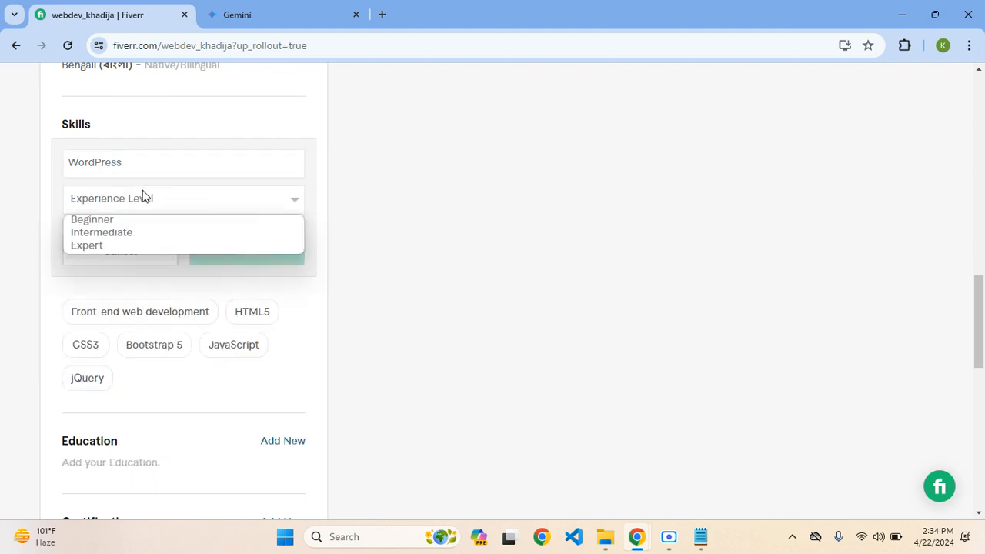
left_click(71, 246)
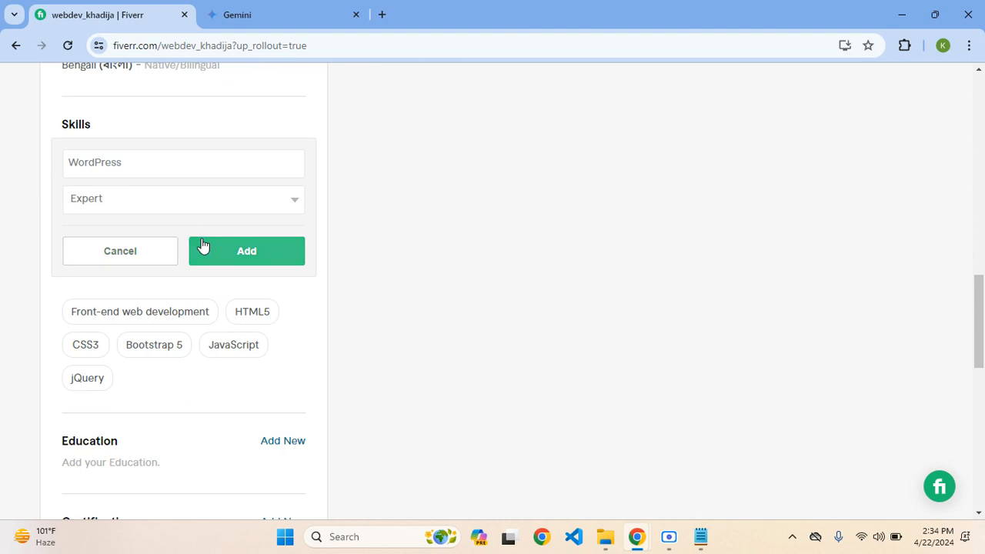
left_click(203, 248)
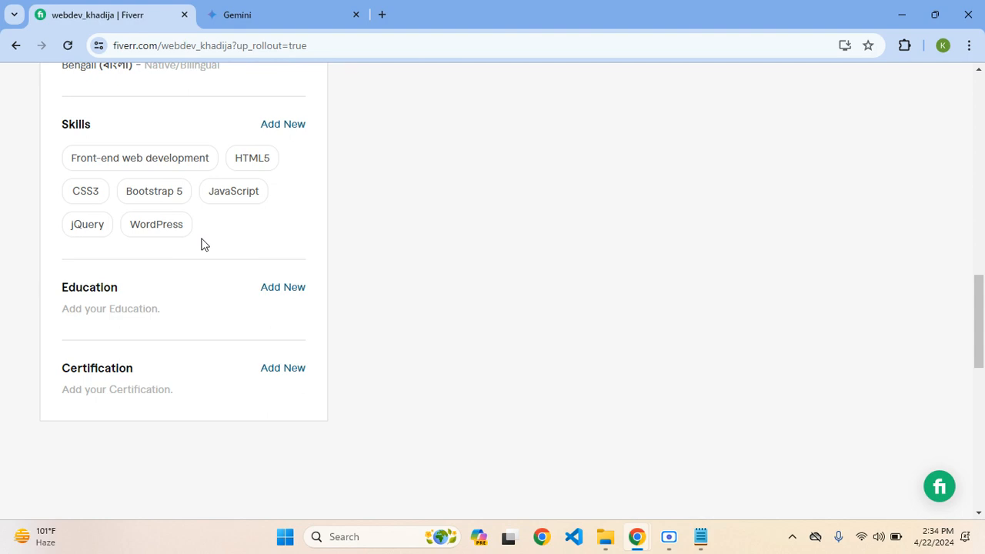
left_click(282, 125)
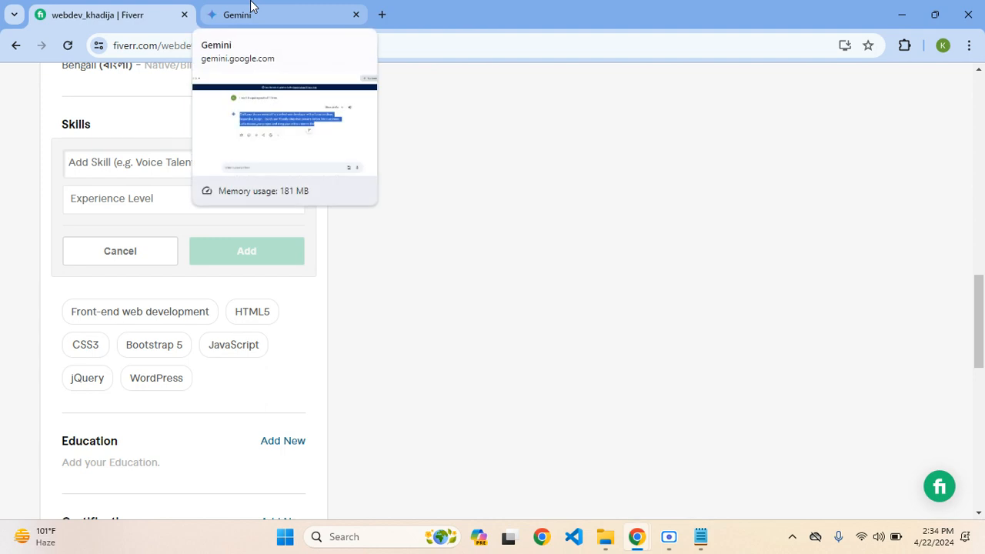
type("ai")
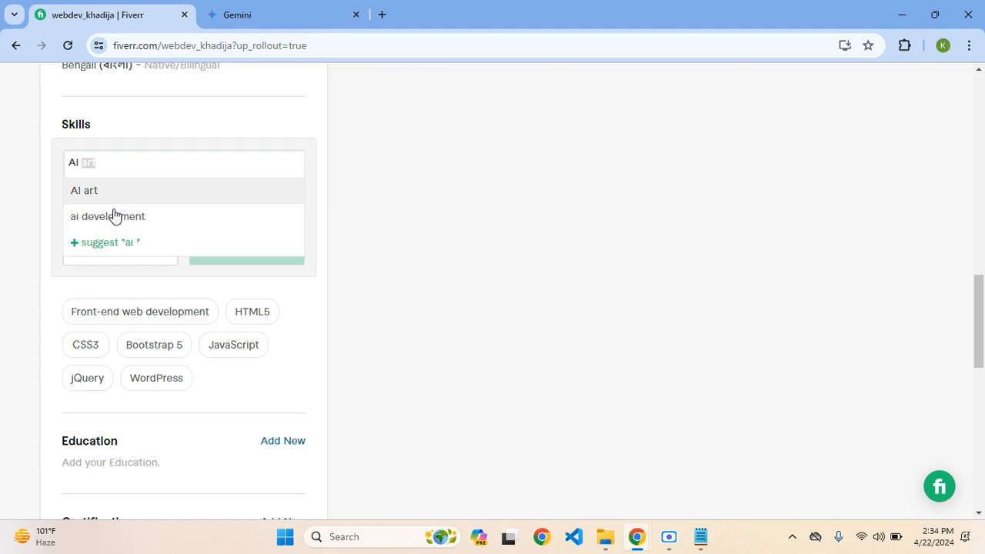
key("BackSpace")
key("BackSpace")
key("BackSpace")
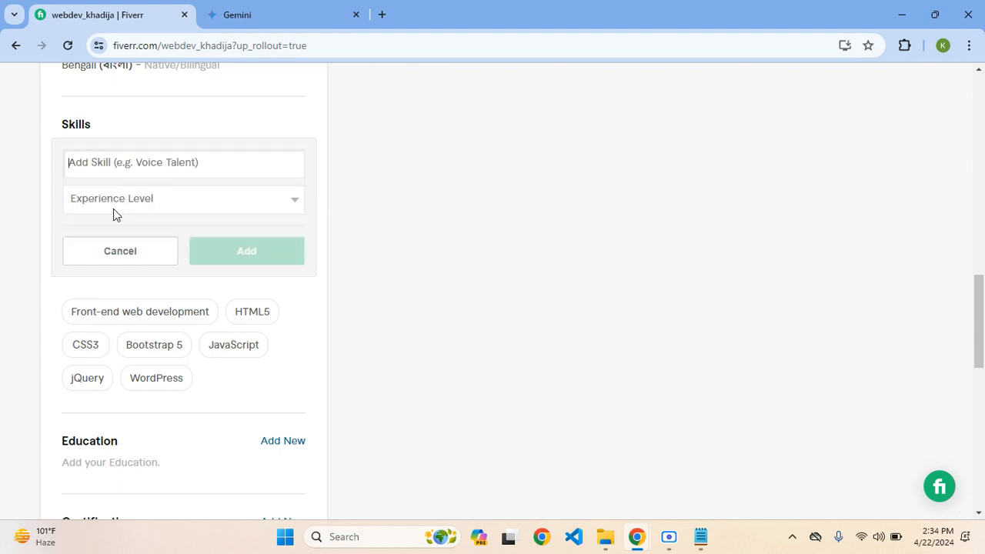
left_click(121, 262)
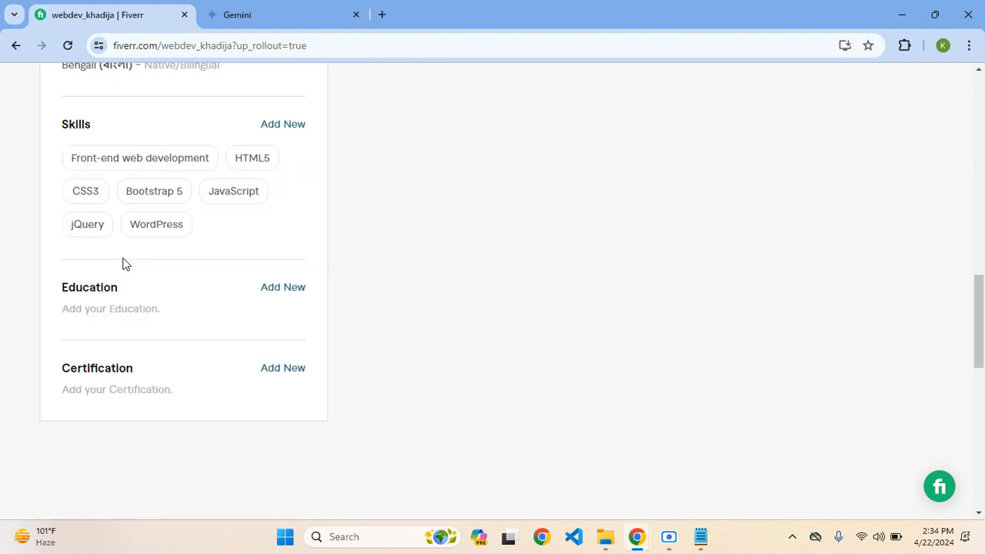
mouse_move(136, 207)
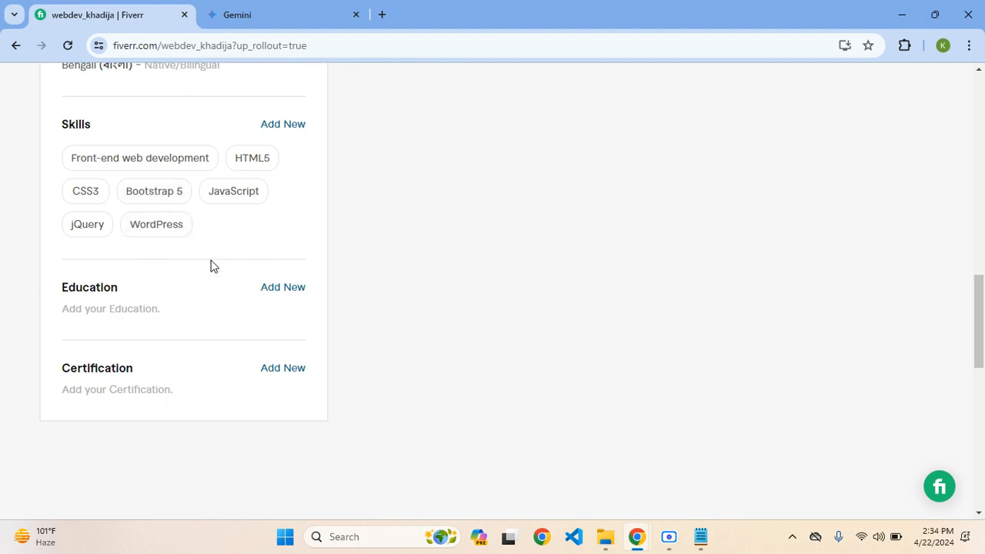
- Start an education entry with country Bangladesh and college name 'Gov. Murapara College'
left_click(283, 288)
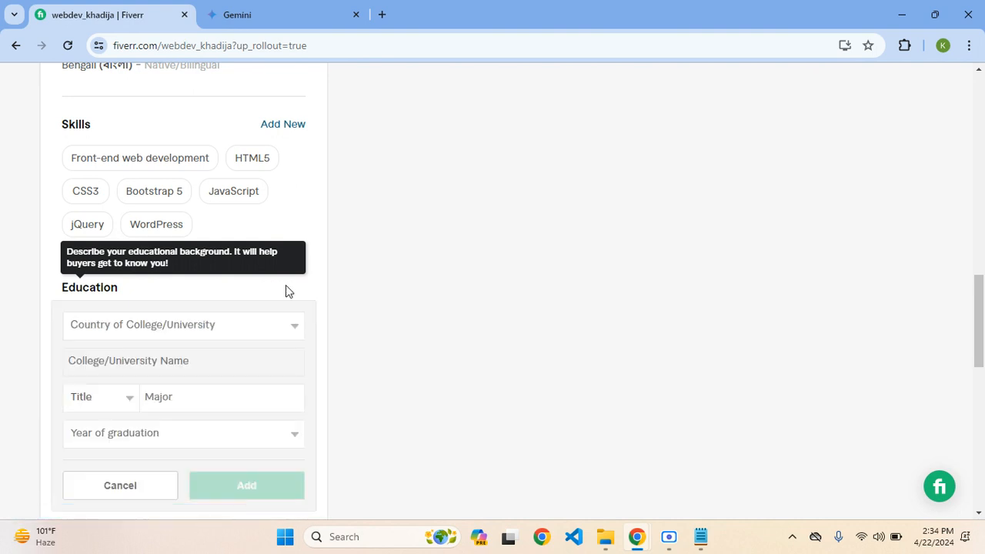
left_click(190, 324)
left_click(190, 324)
left_click(188, 321)
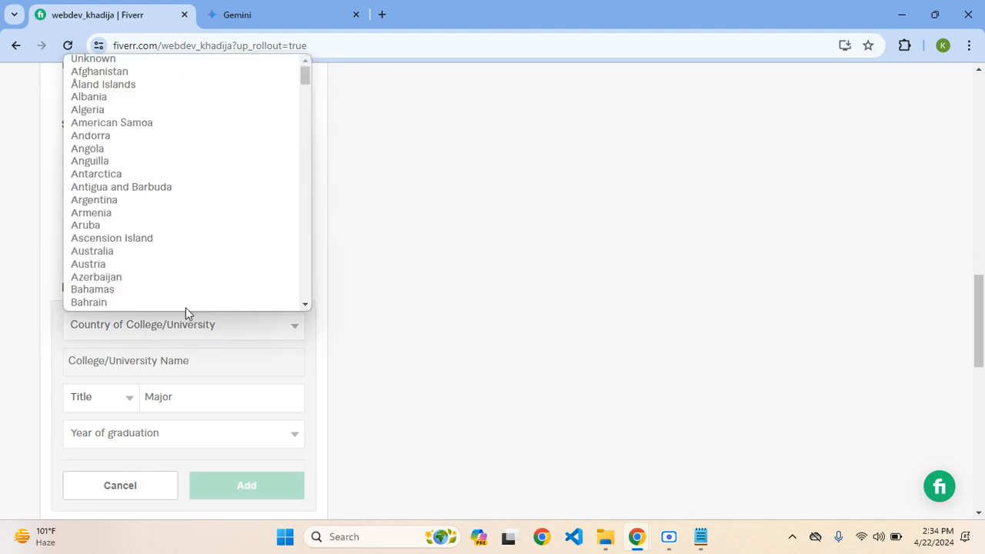
scroll(151, 132, "down", 2)
scroll(151, 135, "down", 1)
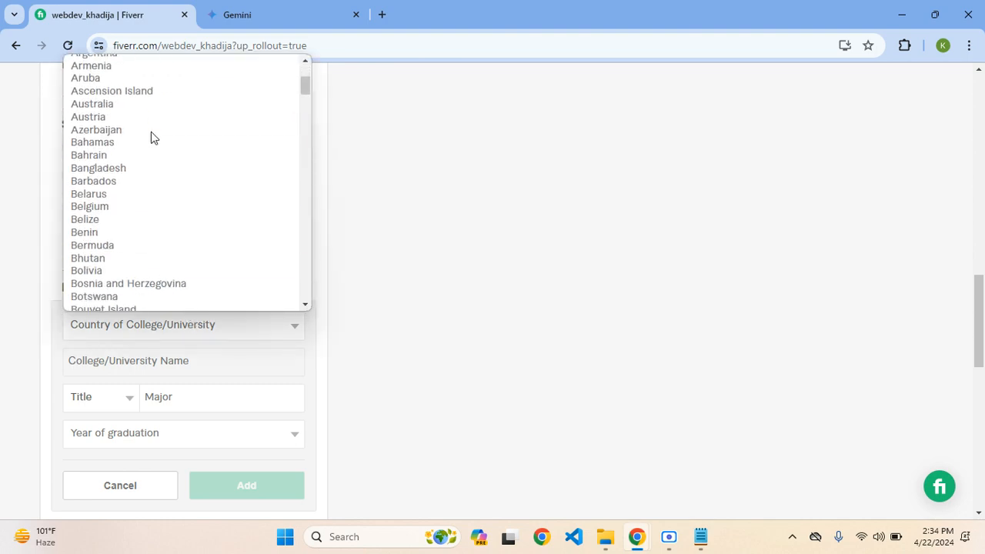
left_click(99, 168)
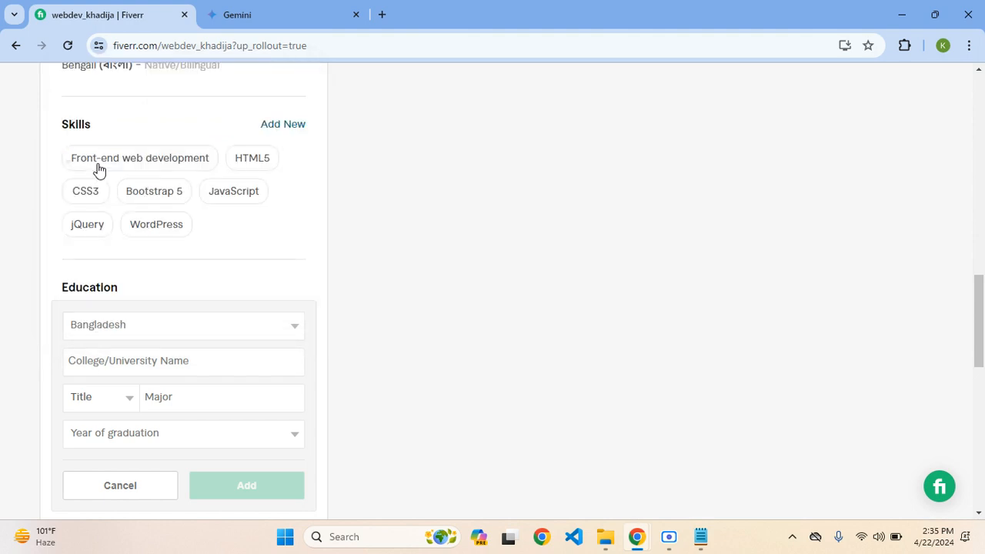
left_click(135, 363)
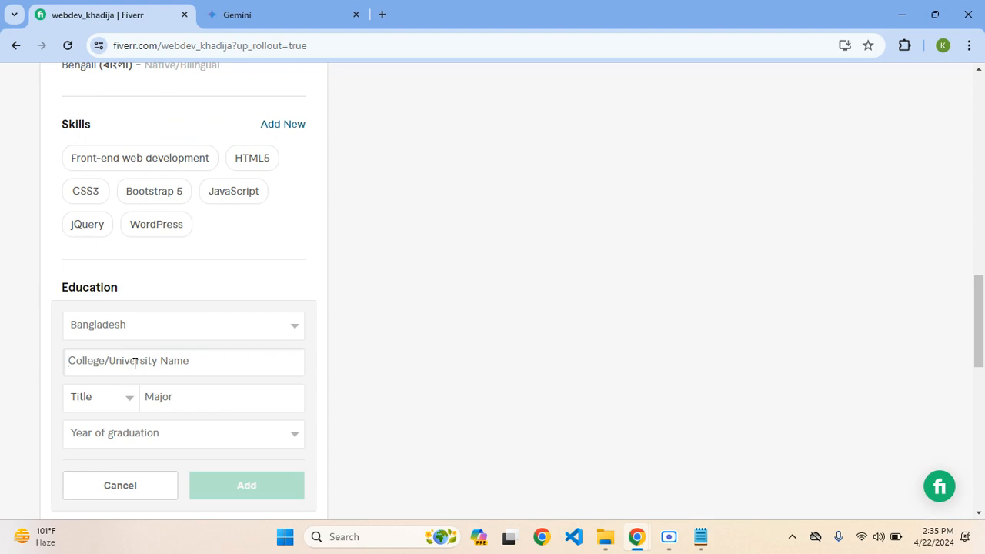
type("Gov")
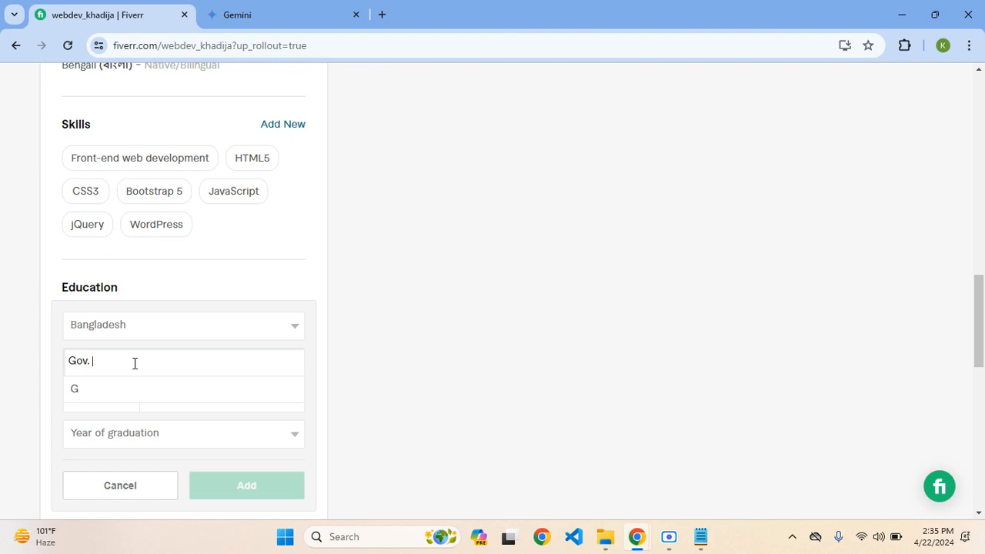
type(". Mura")
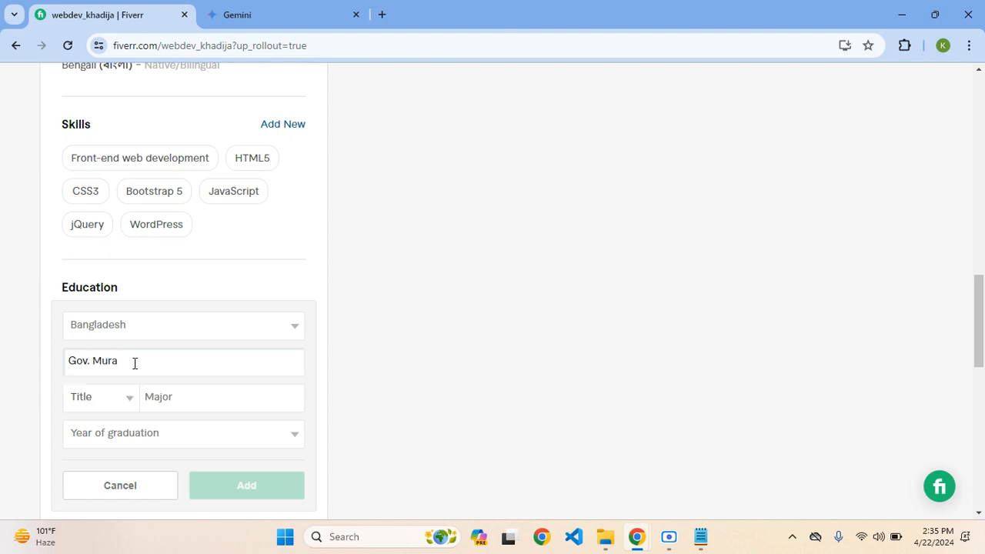
type("para College")
- Set the education title to Other and the major to Science
left_click(113, 402)
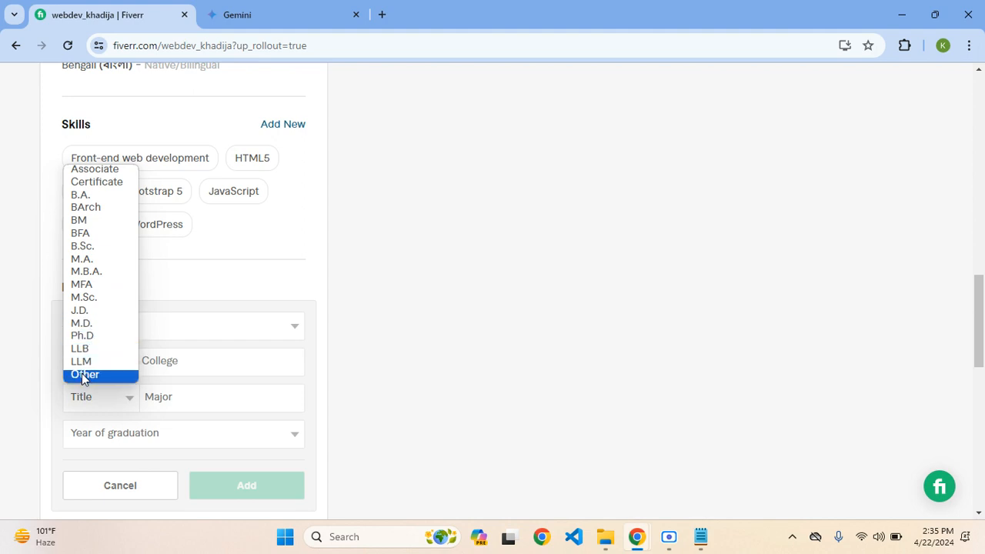
left_click(83, 374)
left_click(170, 394)
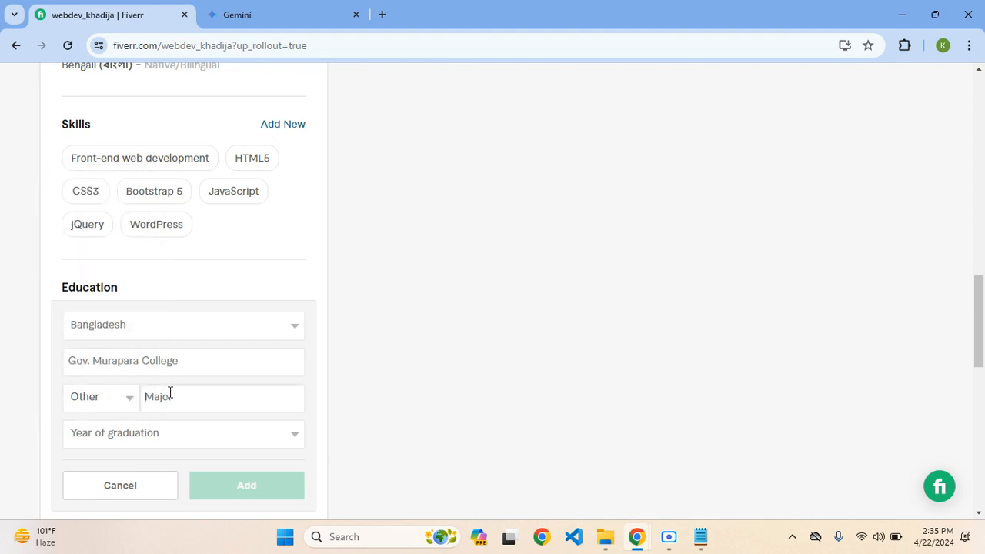
type("Scr")
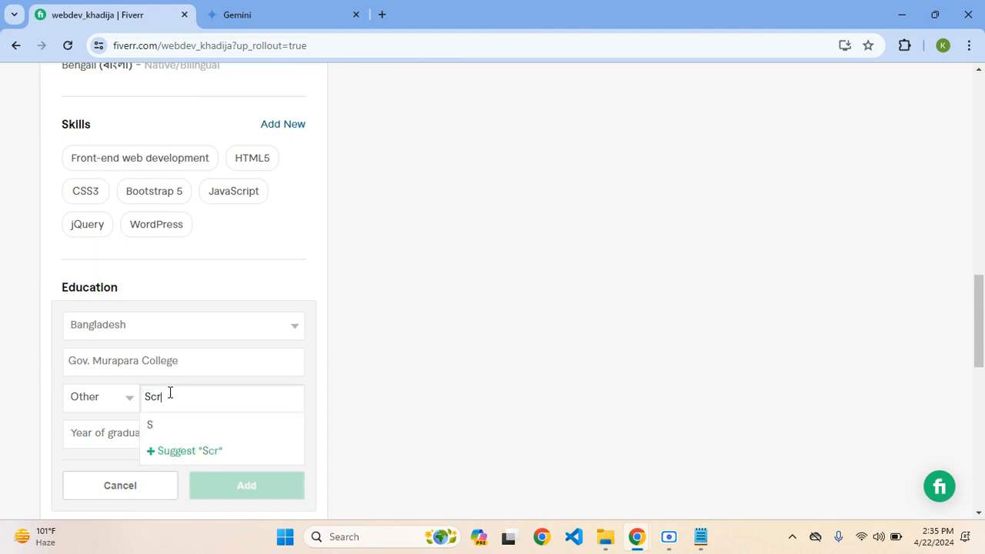
key("BackSpace")
type("ience")
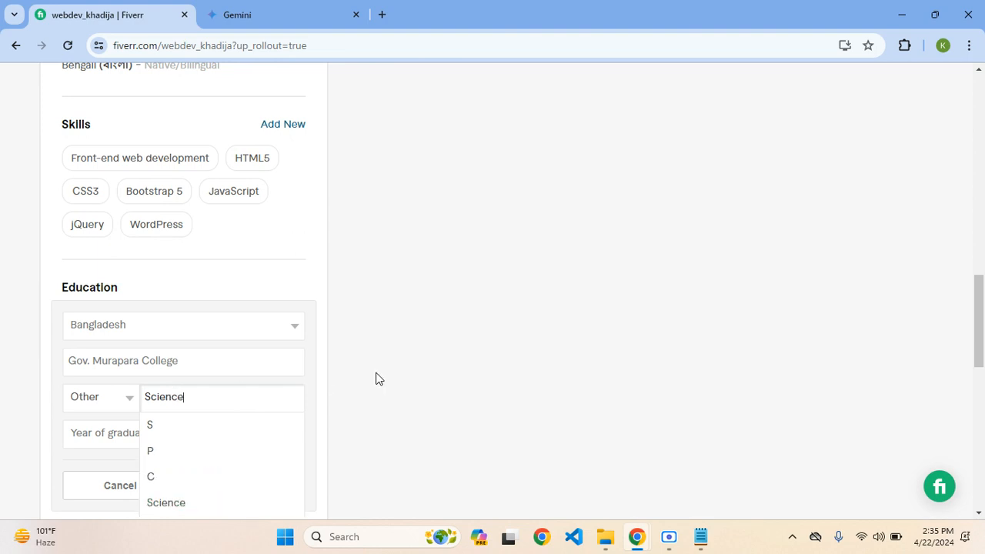
left_click(411, 378)
left_click(228, 398)
scroll(166, 433, "down", 1)
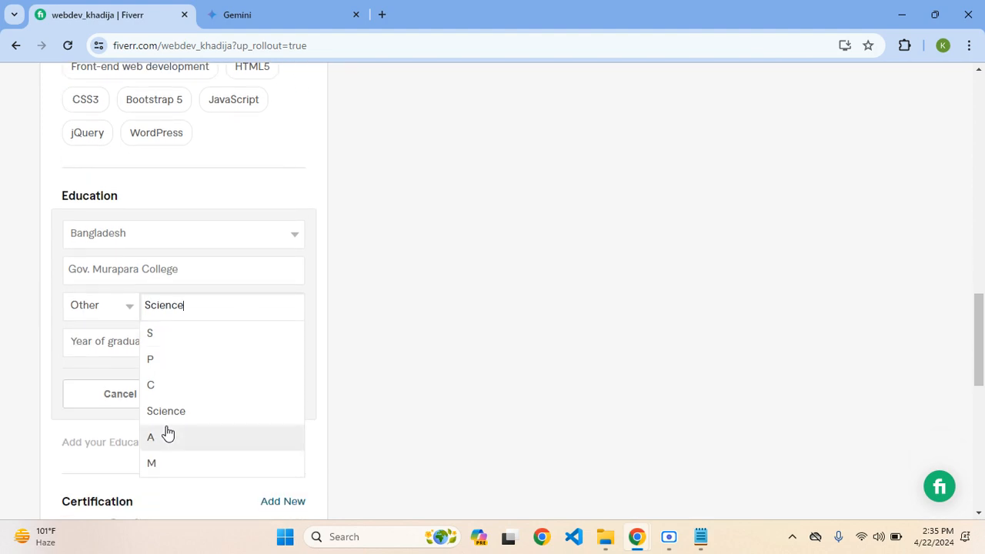
left_click(178, 412)
- Choose 2023 as the graduation year and add the education entry
left_click(151, 346)
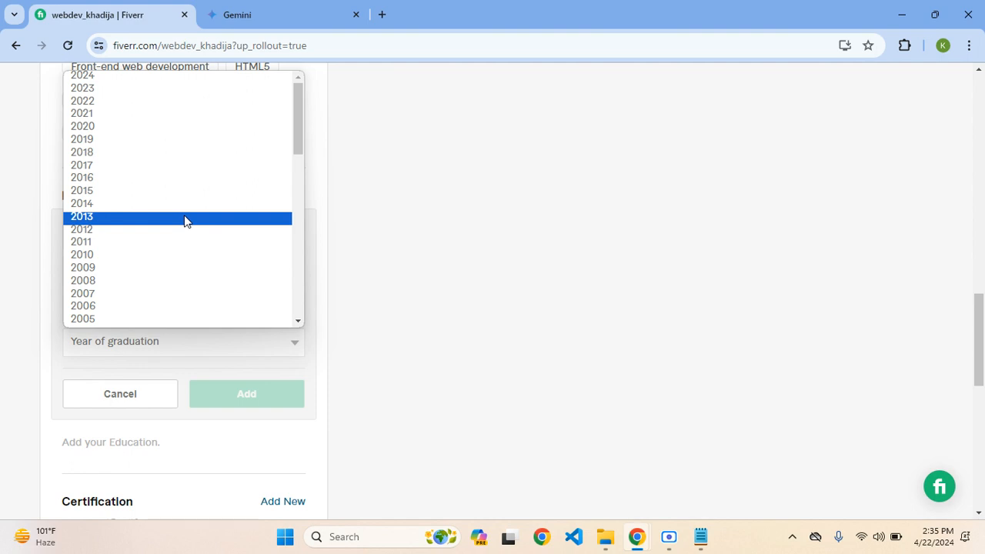
key("Down")
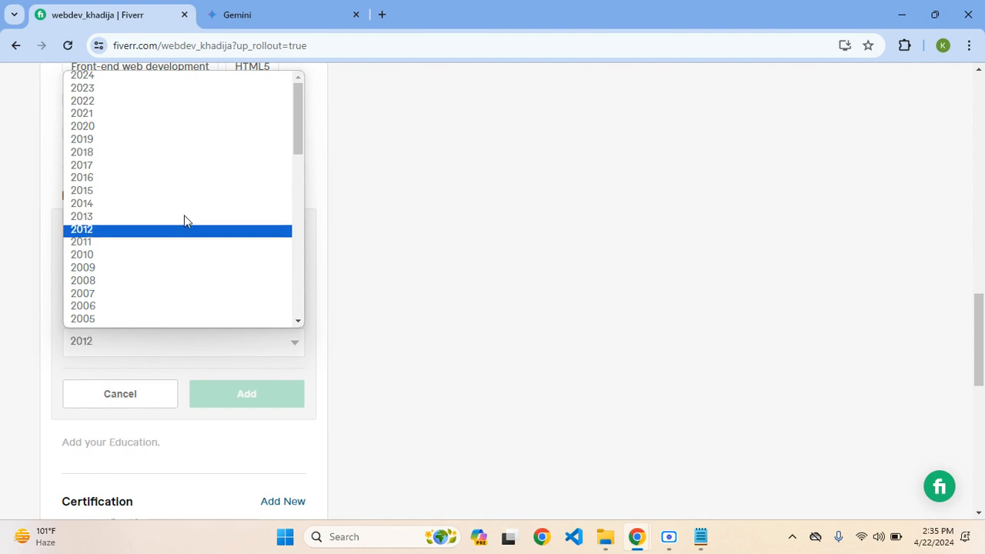
left_click(95, 89)
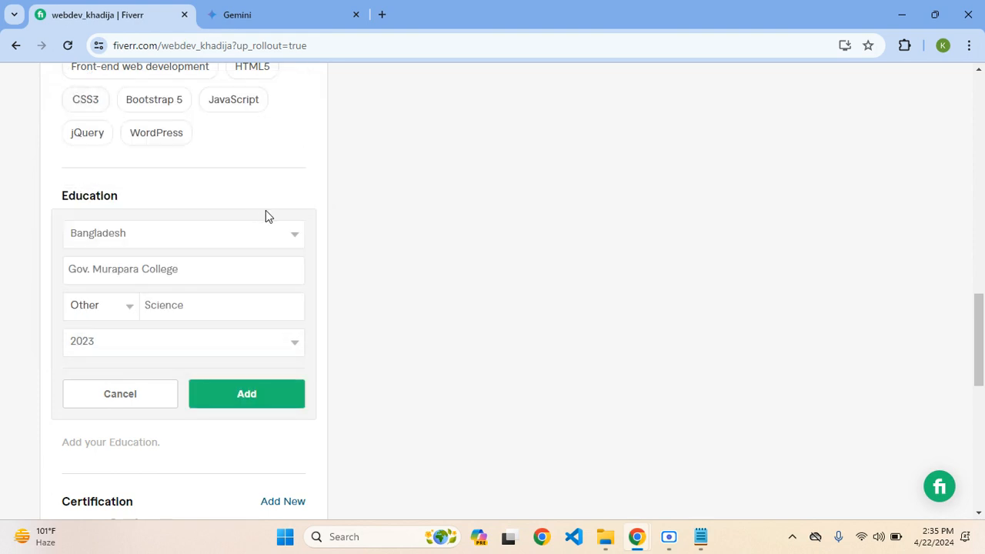
scroll(265, 217, "down", 1)
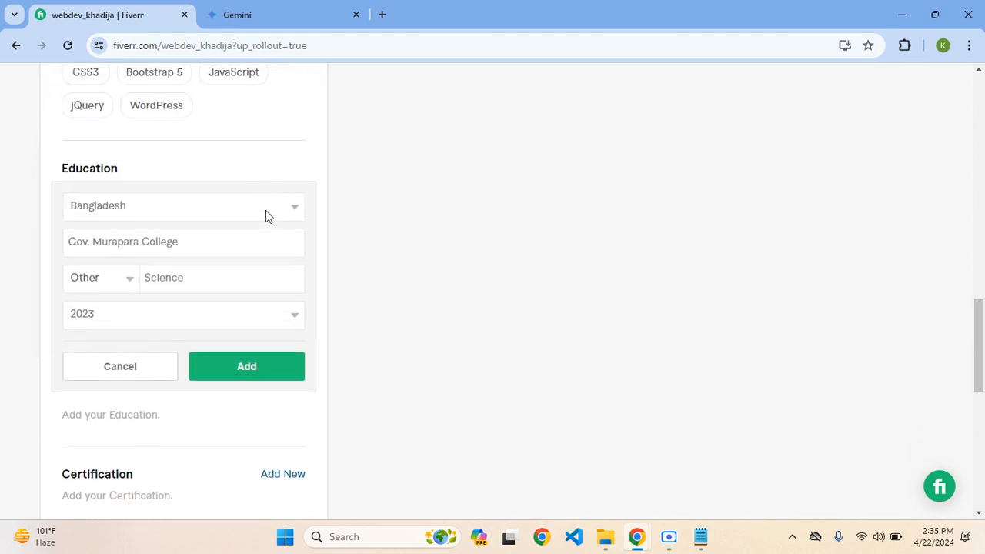
left_click(247, 354)
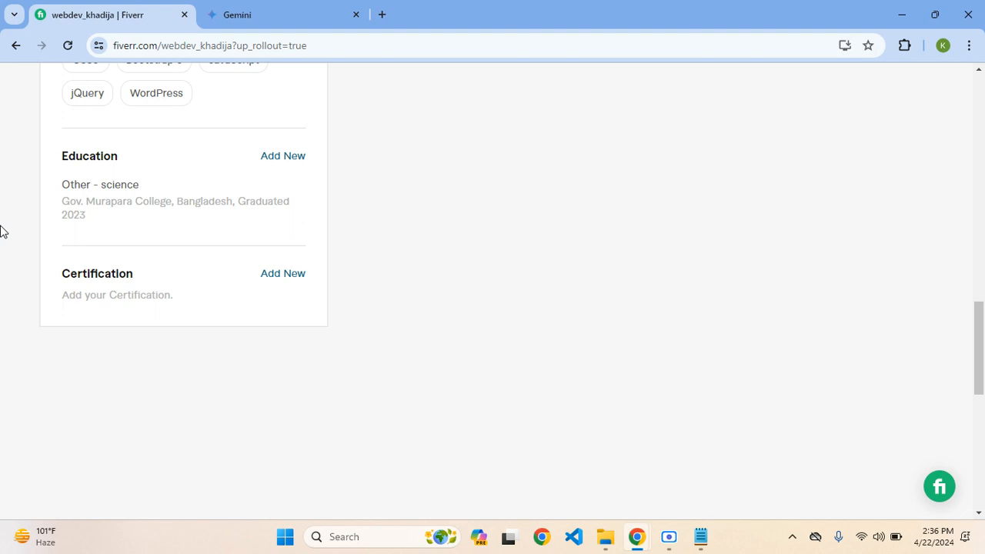
- Add a new certification and type the title 'Web Developer At Coderstrust Bangladesh'
left_click(283, 274)
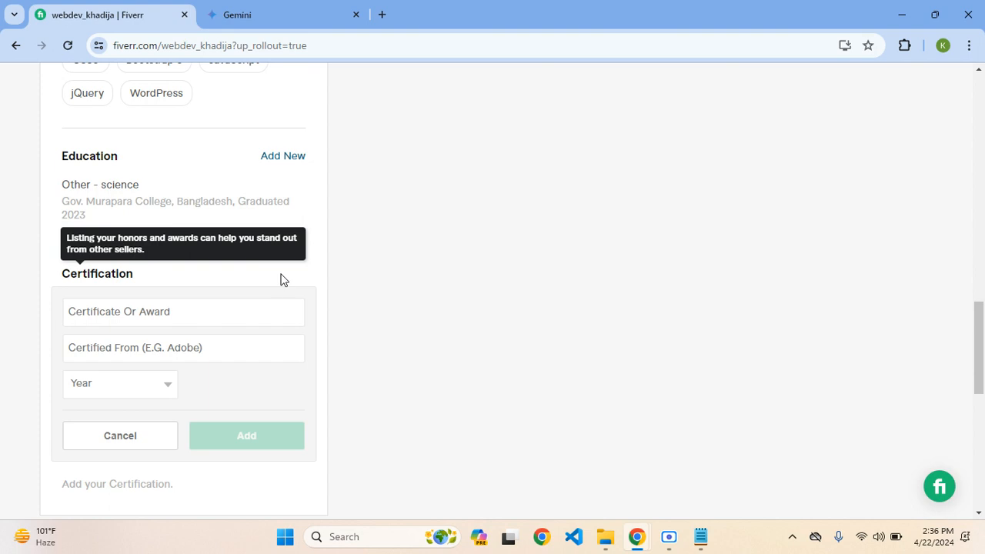
left_click(211, 315)
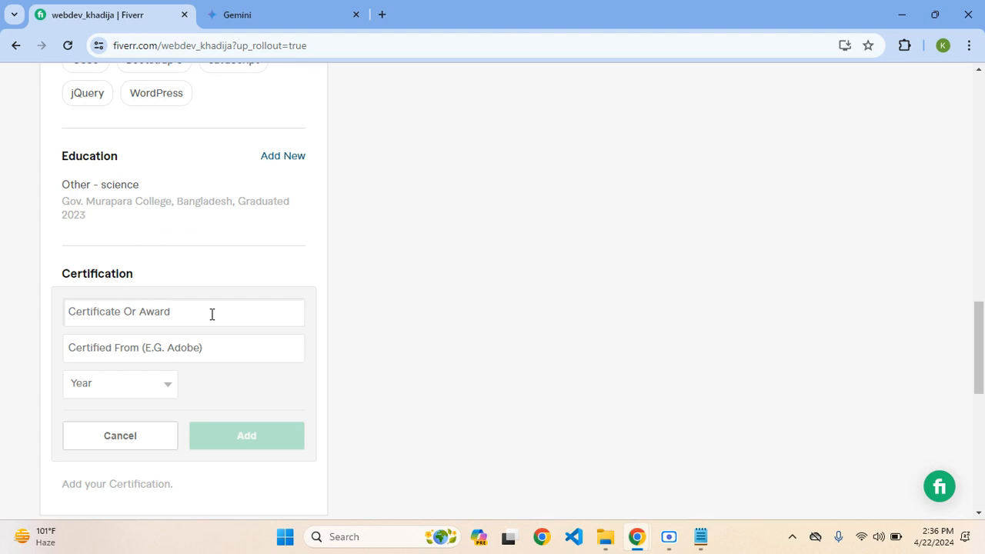
type("We")
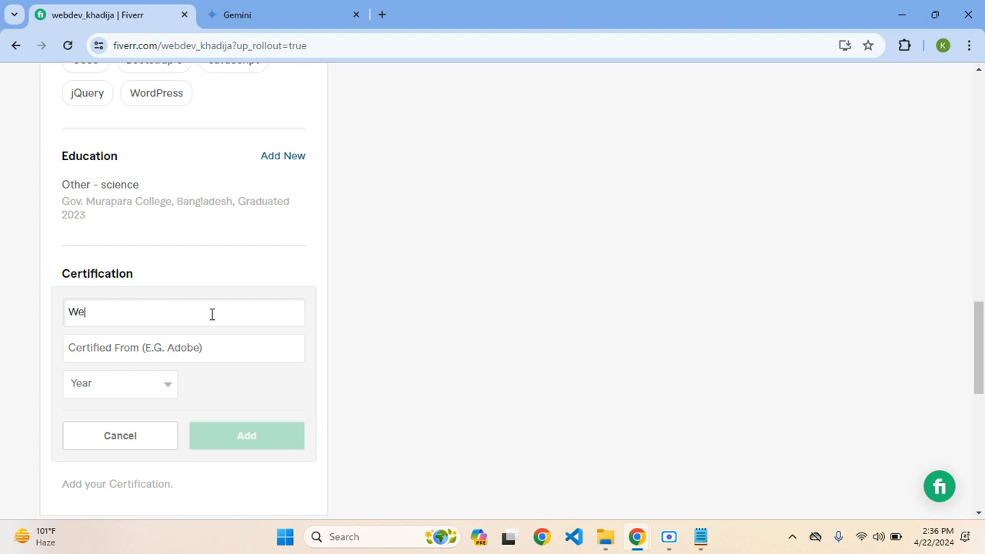
type("b Des")
key("BackSpace")
type("veloper")
type("At")
key("BackSpace")
key("BackSpace")
key("BackSpace")
type("At Coderstrust ")
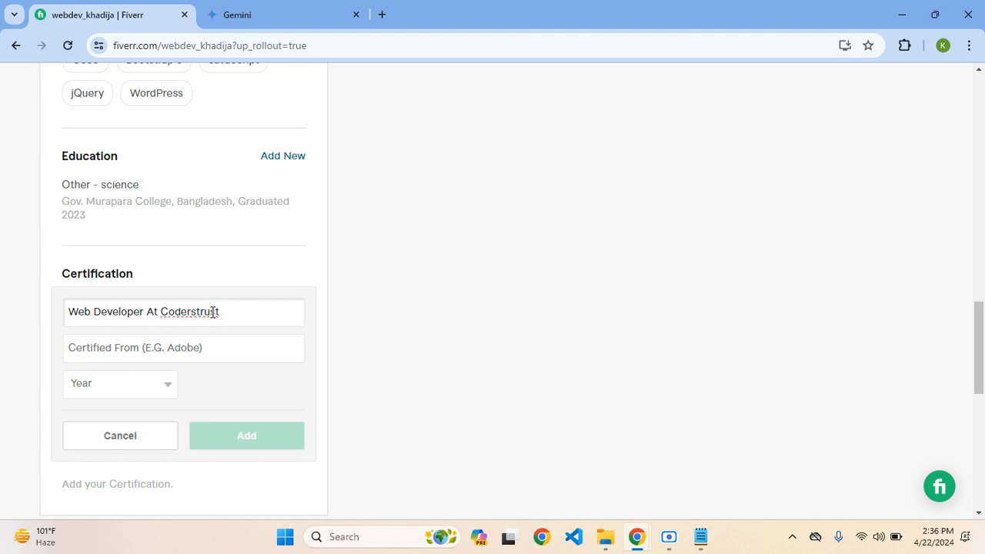
type("Bangla")
type("desh")
- Correct the title to 'Web Development By Coderstrust Bangladesh'
right_click(186, 315)
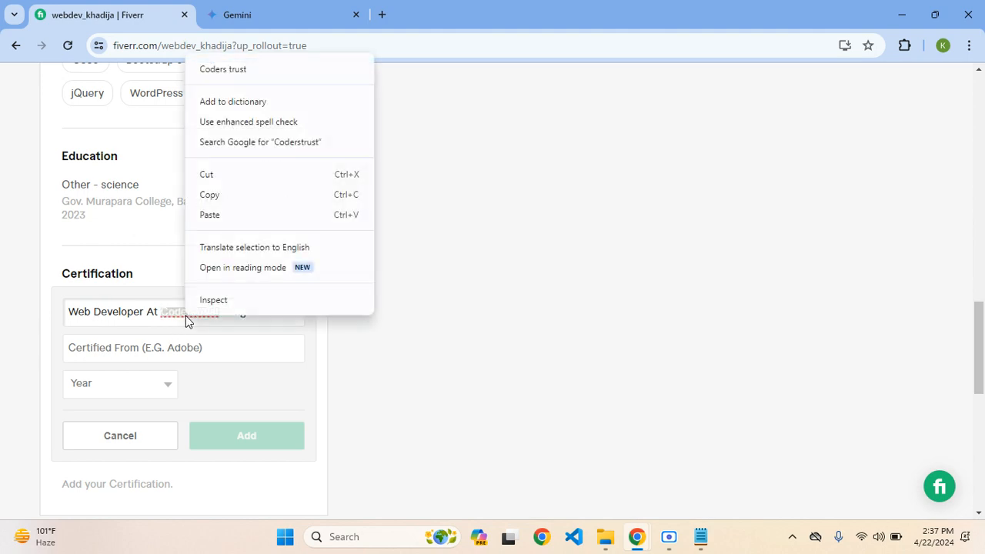
left_click(93, 312)
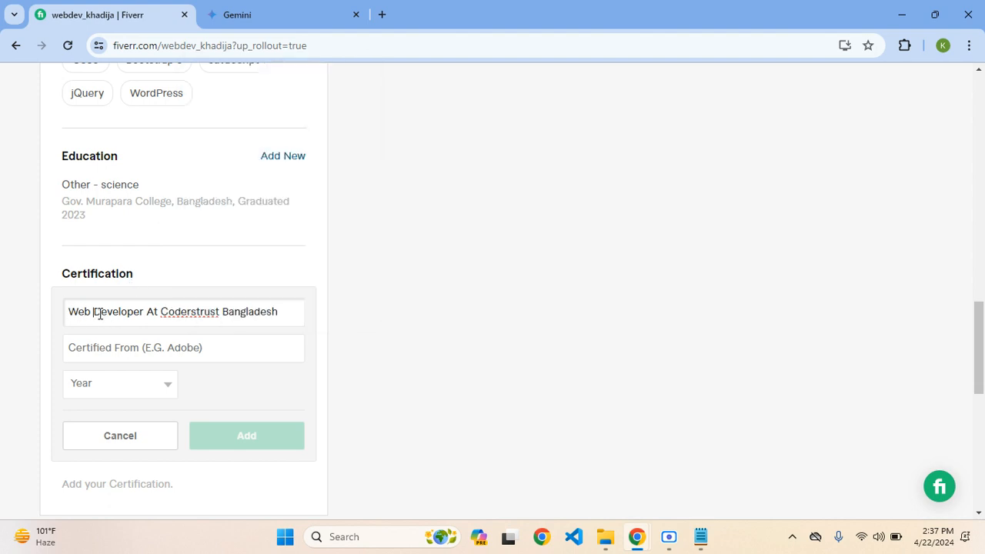
left_click(158, 312)
key("BackSpace")
key("BackSpace")
key("BackSpace")
key("BackSpace")
key("BackSpace")
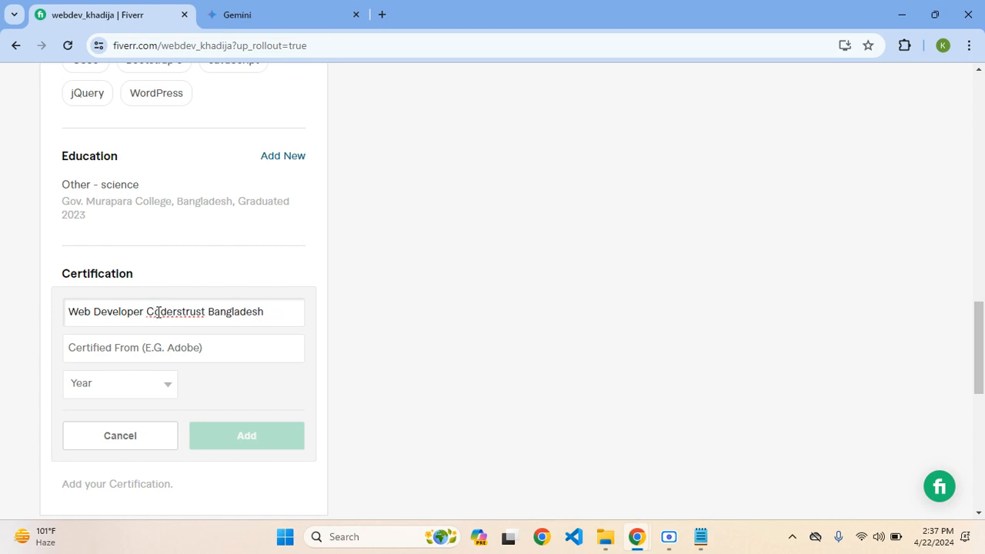
type("ment")
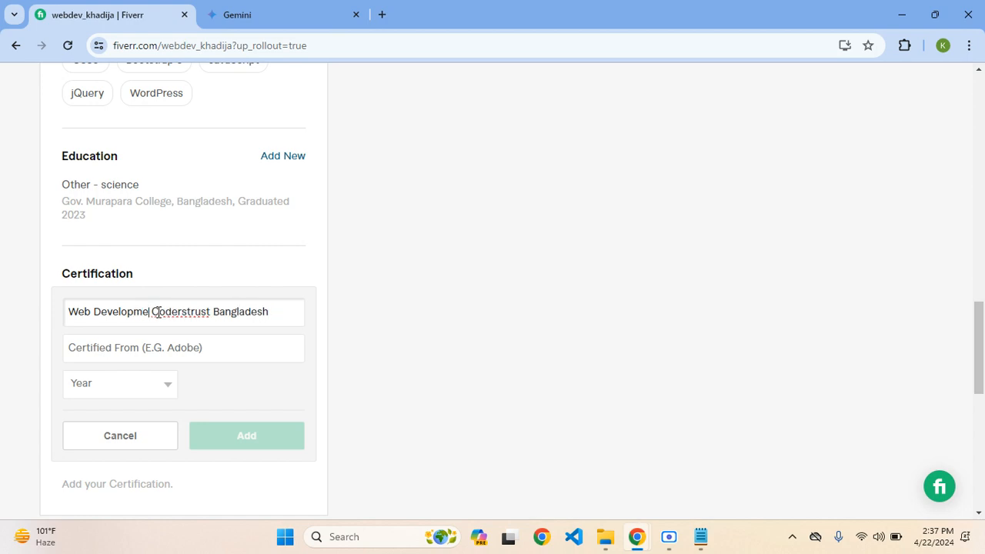
type(" By")
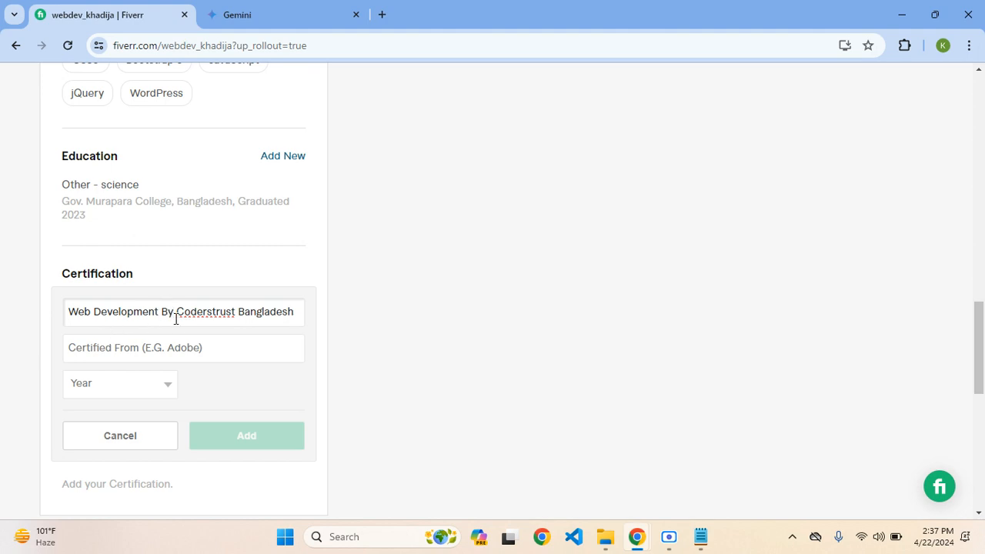
- Set the certification year to 2024 and issuer to CodersTrust Bangladesh, then add it
left_click(107, 394)
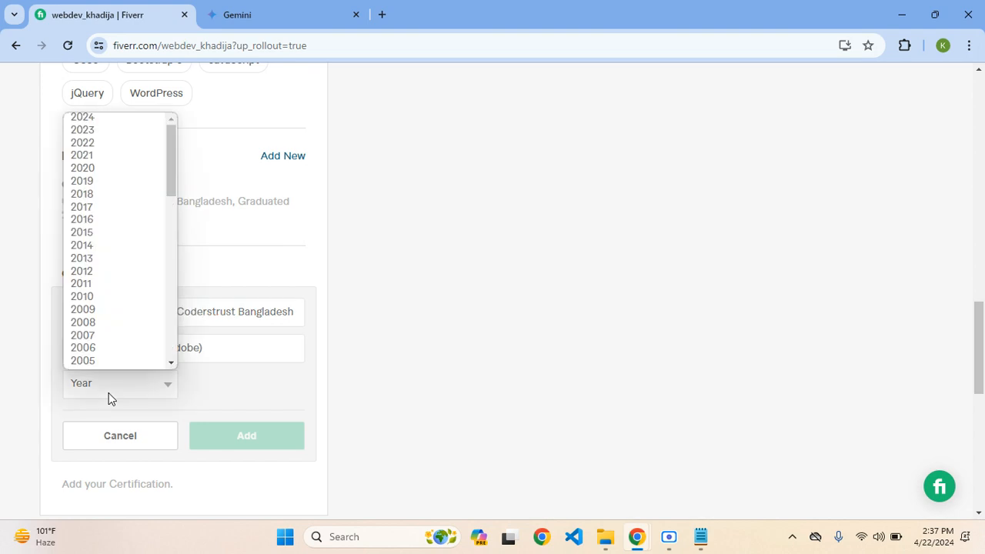
left_click(100, 120)
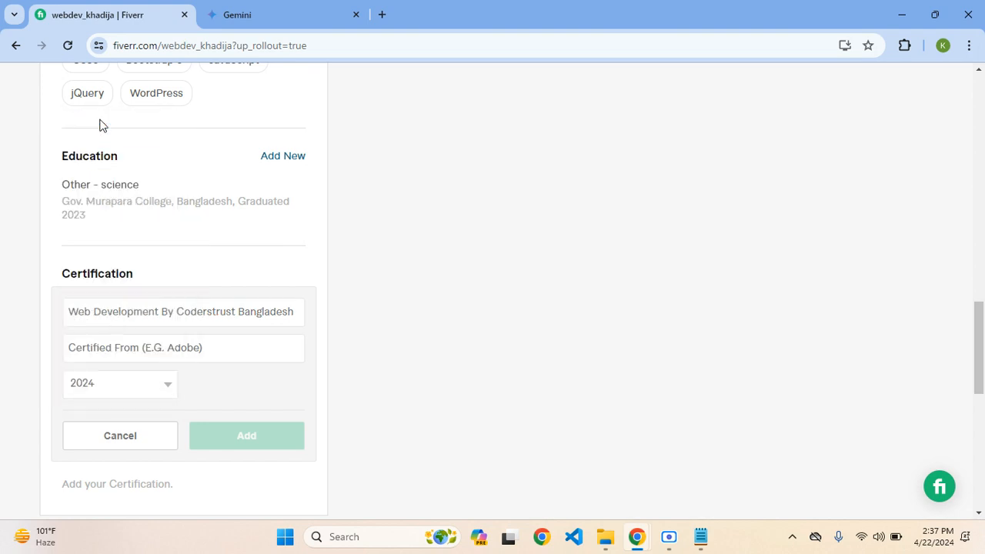
left_click(212, 348)
type("Code")
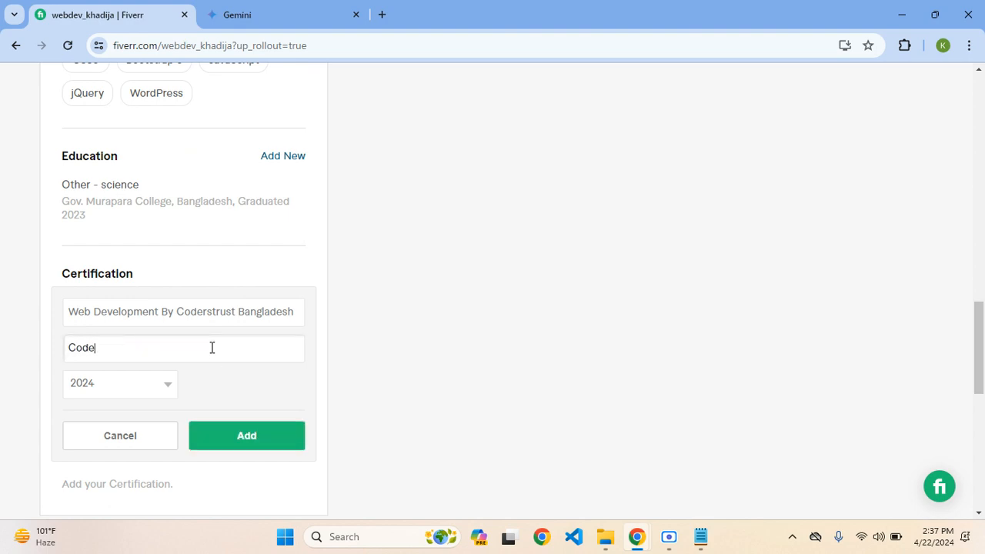
type("rsTrust Bangladesh")
left_click(235, 440)
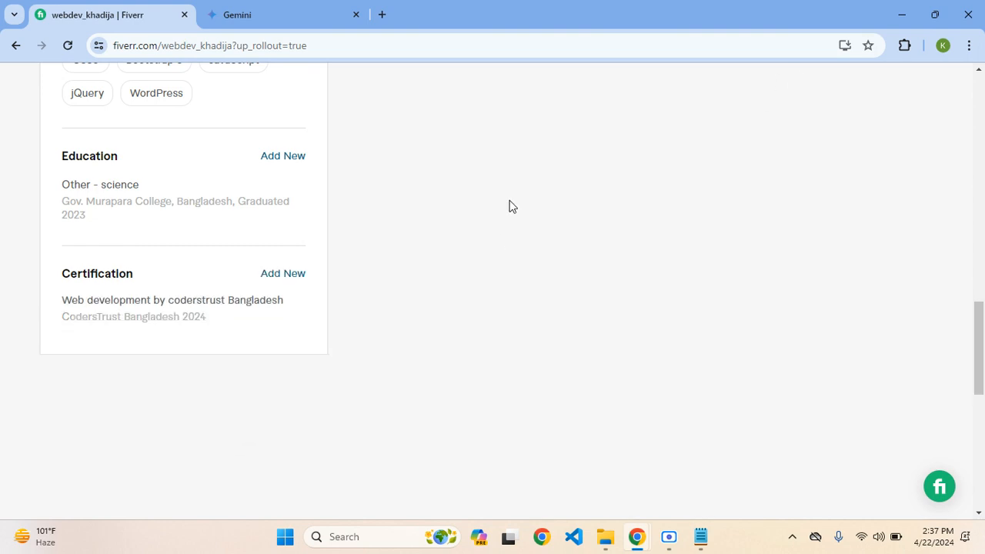
- Scroll back up to the profile card at the top of the profile page
scroll(510, 208, "up", 3)
scroll(511, 207, "up", 4)
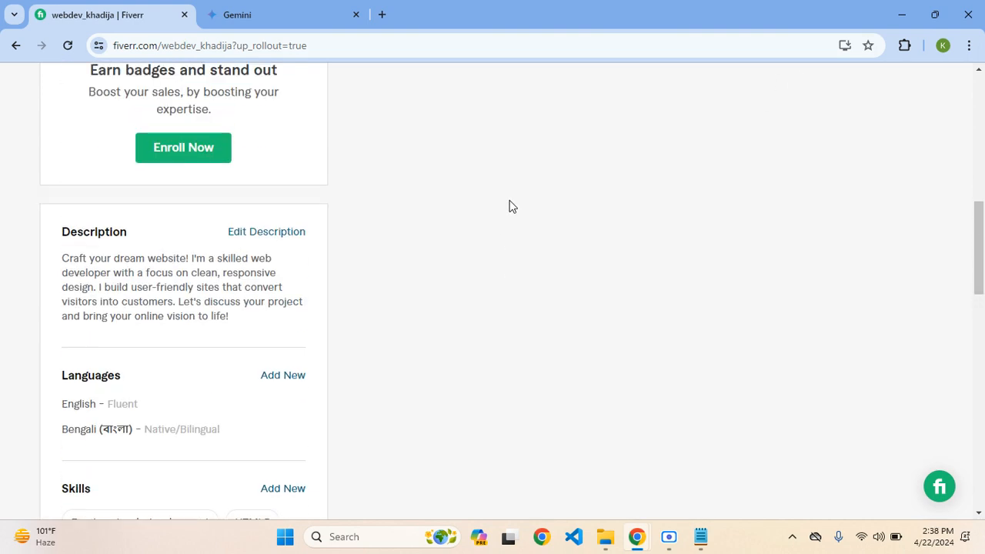
scroll(511, 207, "down", 7)
scroll(510, 207, "up", 10)
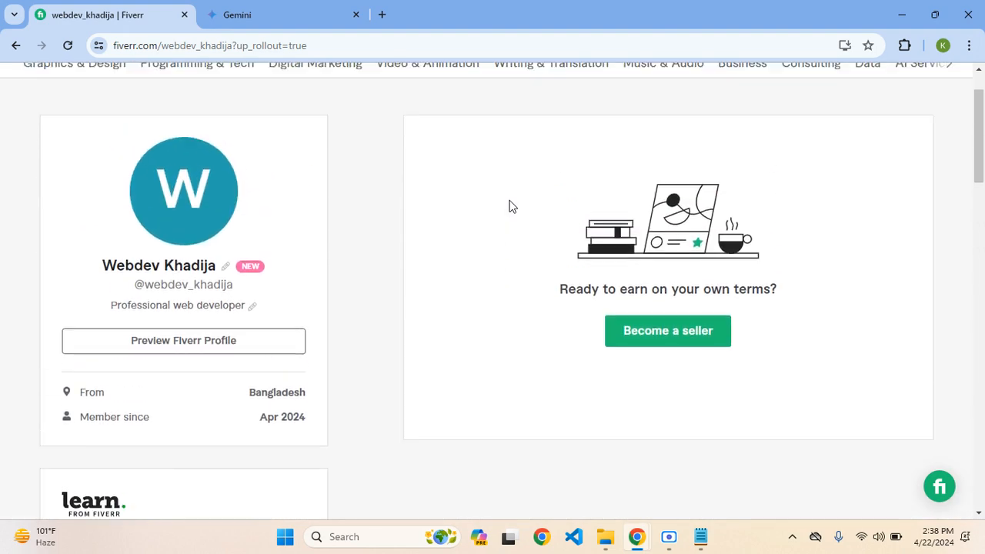
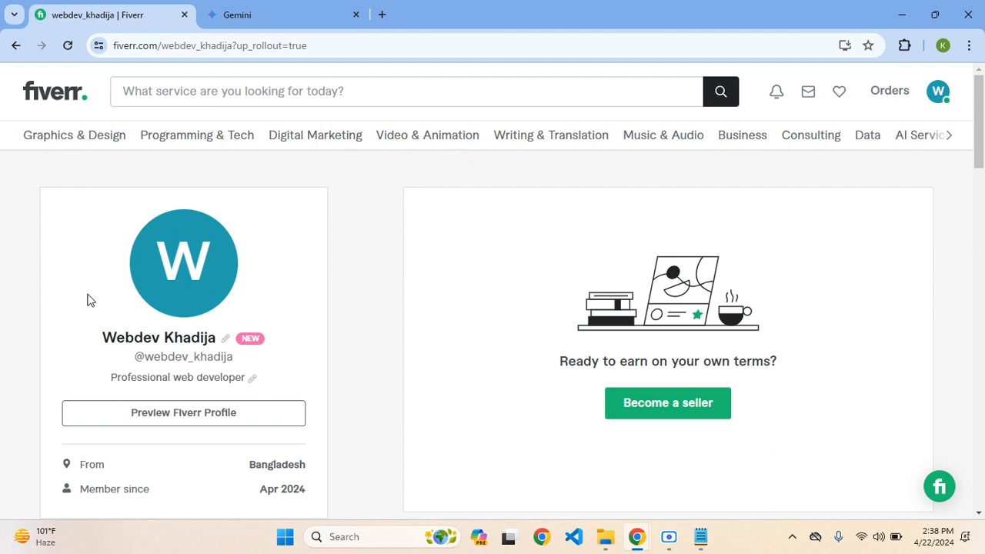
- Open freepik.com in a new tab and accept all cookies
mouse_move(210, 283)
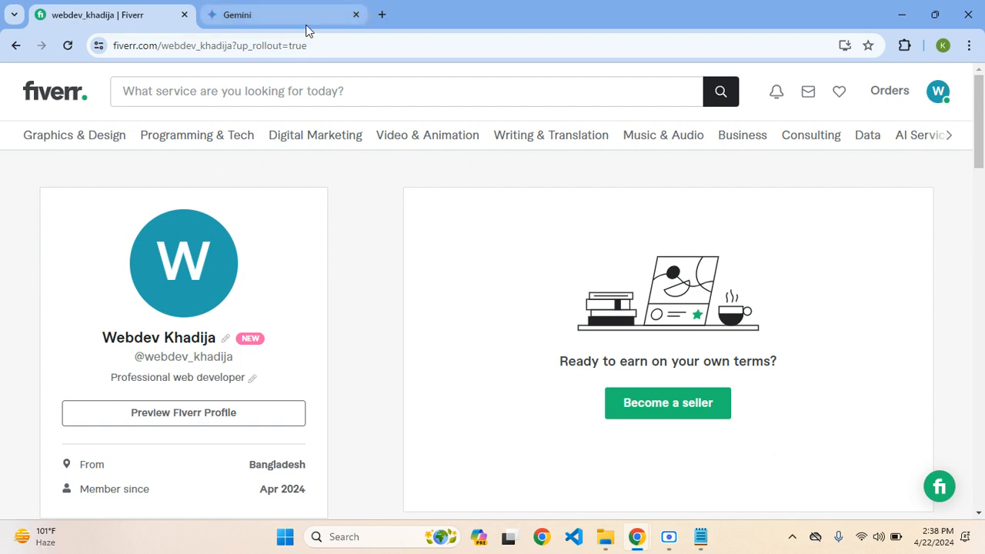
mouse_move(305, 28)
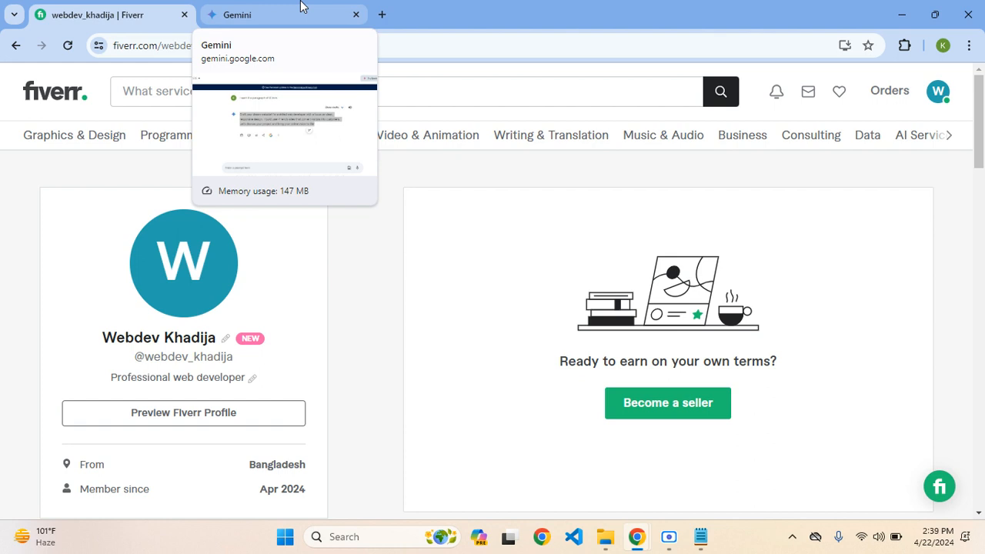
left_click(380, 13)
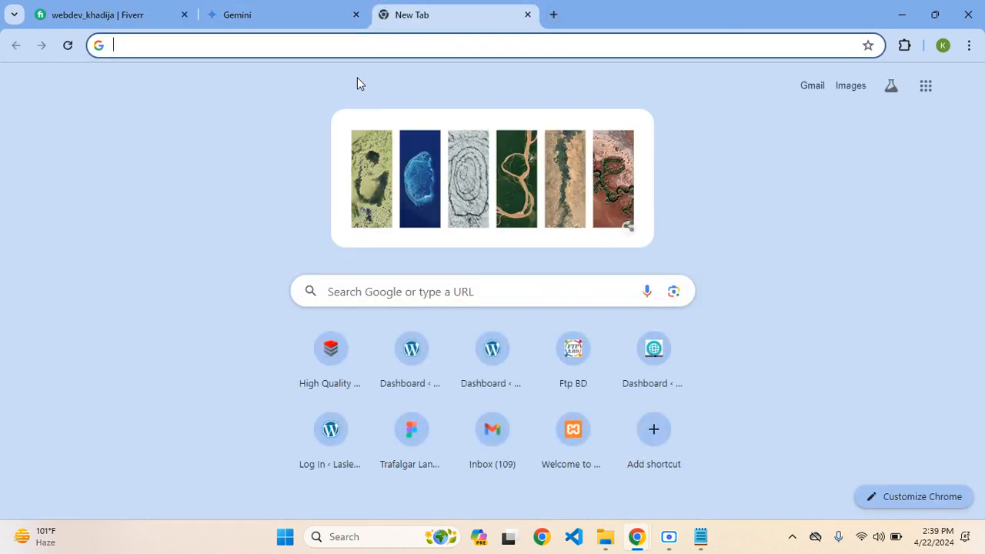
type("free")
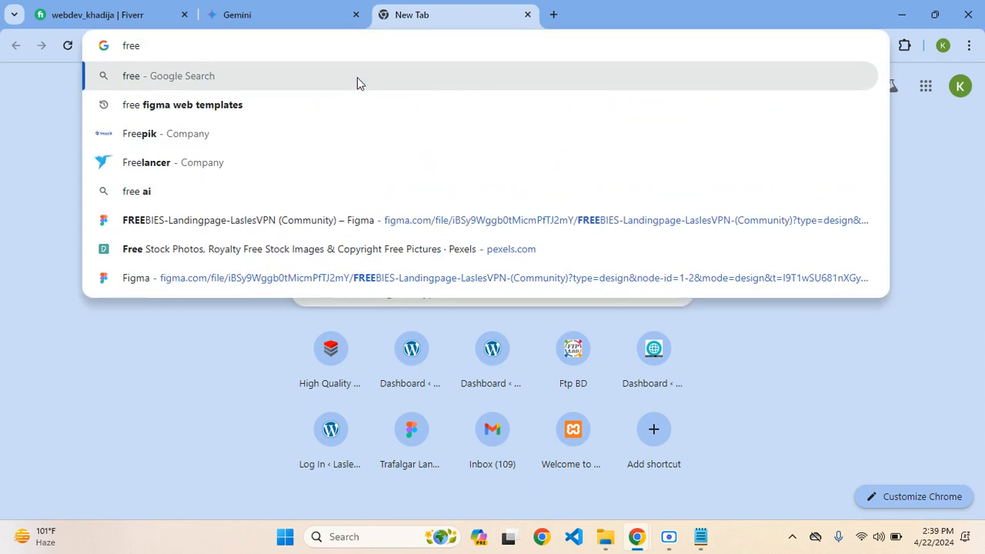
type("pik")
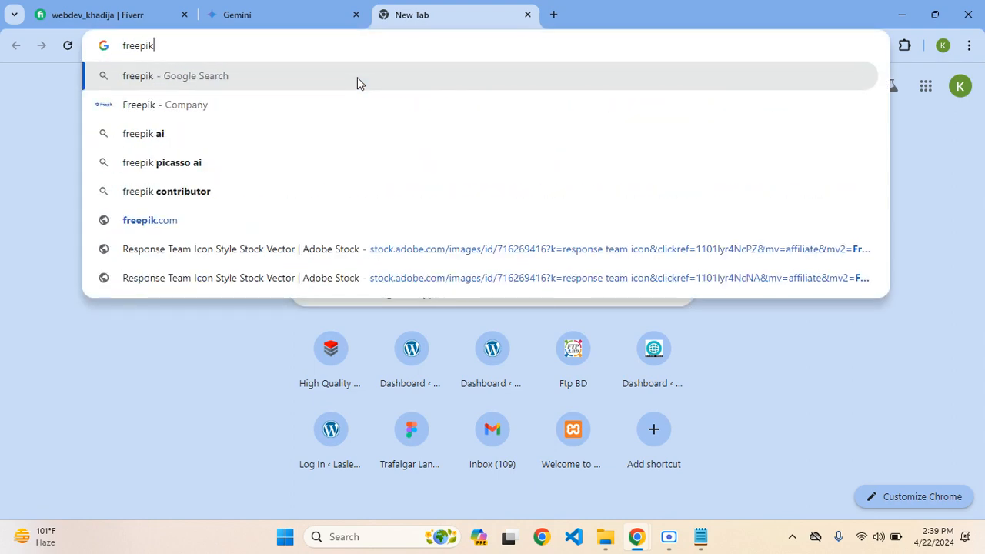
type(".com")
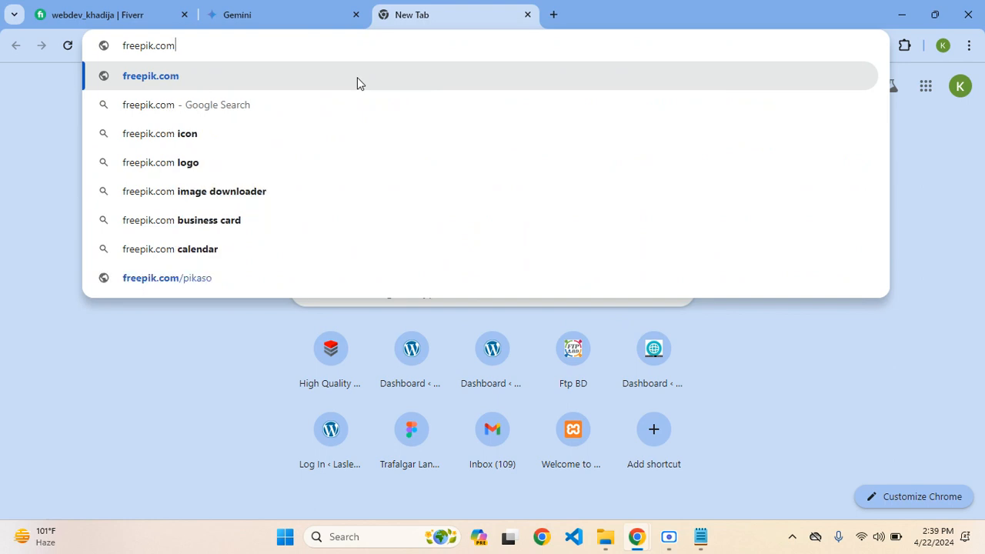
key("Return")
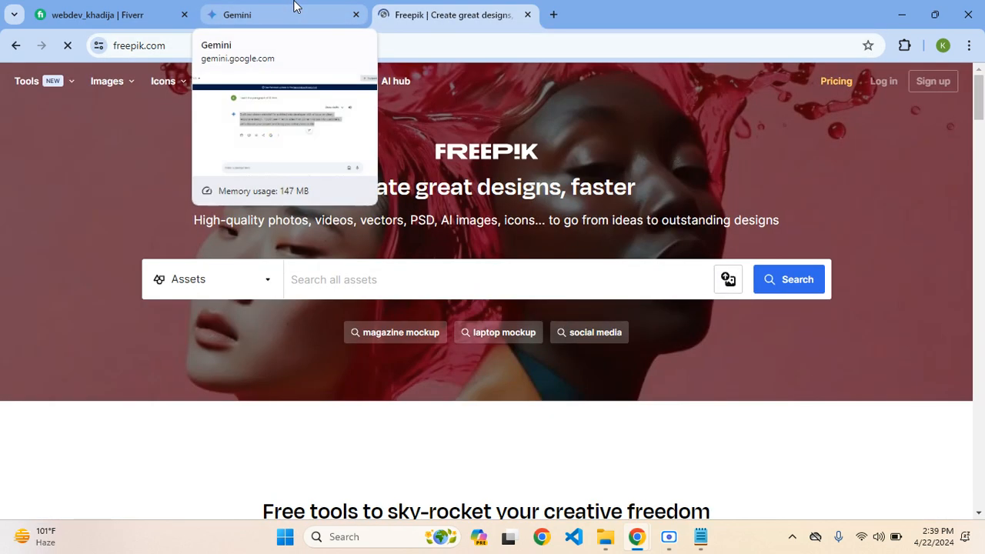
left_click(312, 267)
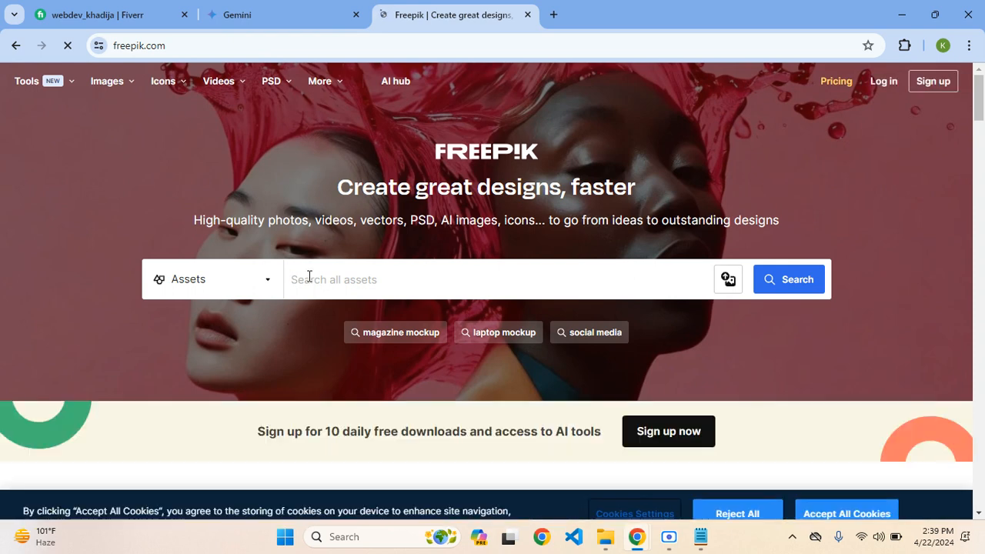
left_click(819, 502)
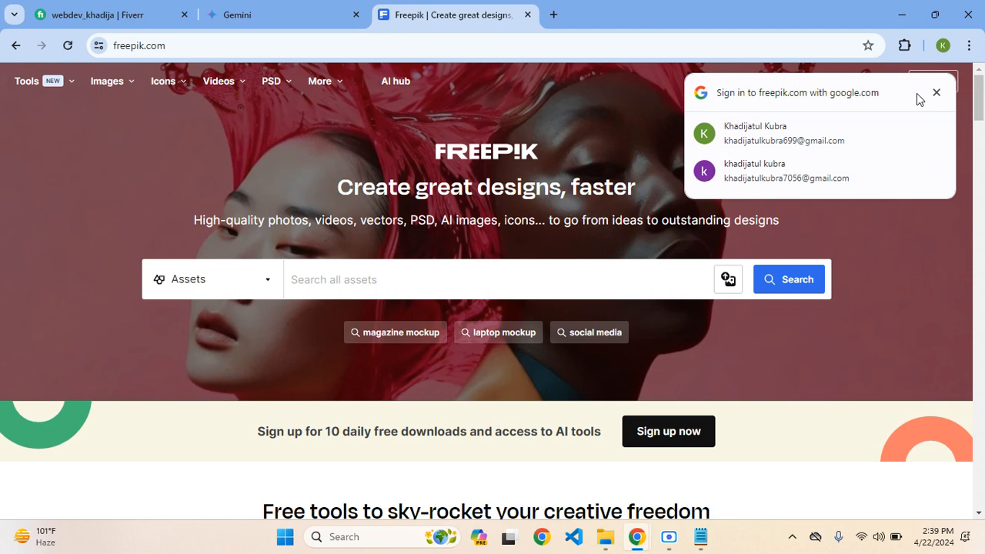
- Sign in with the second Google account and search Freepik for 'commputer'
left_click(769, 172)
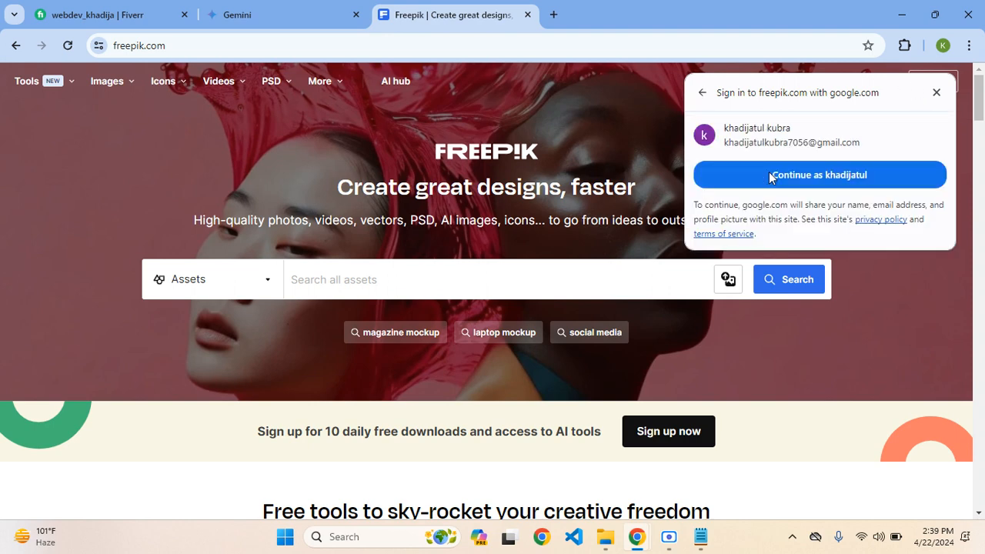
left_click(770, 176)
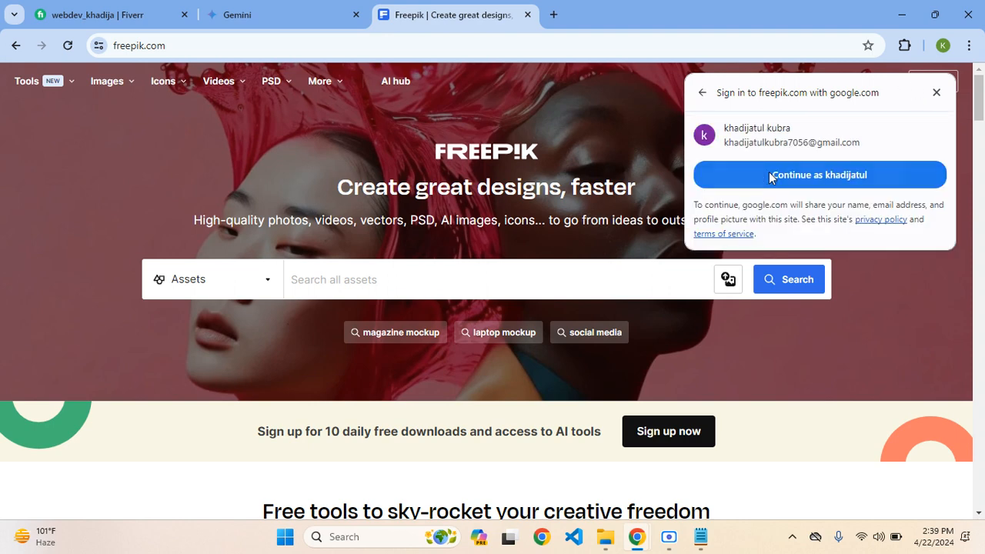
left_click(425, 270)
type("commputer")
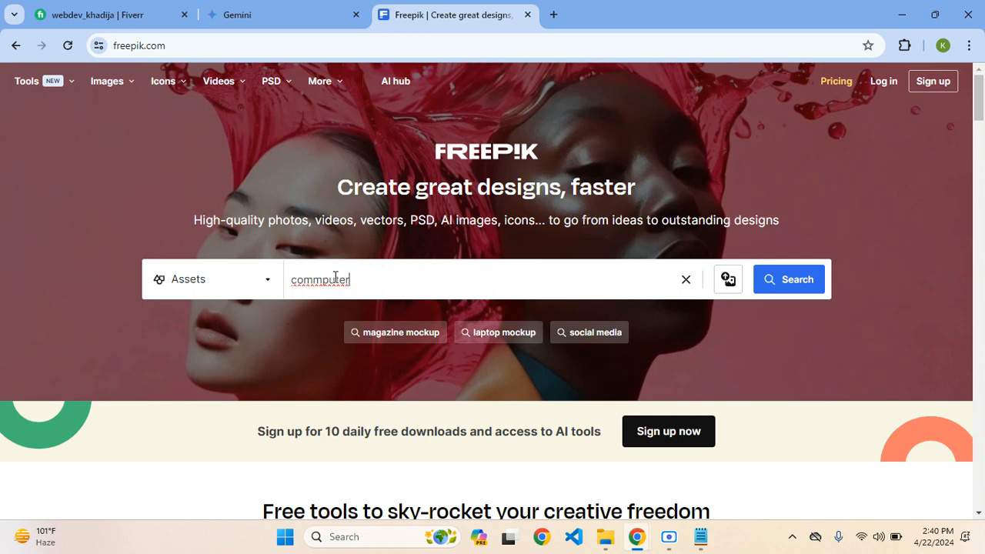
key("Return")
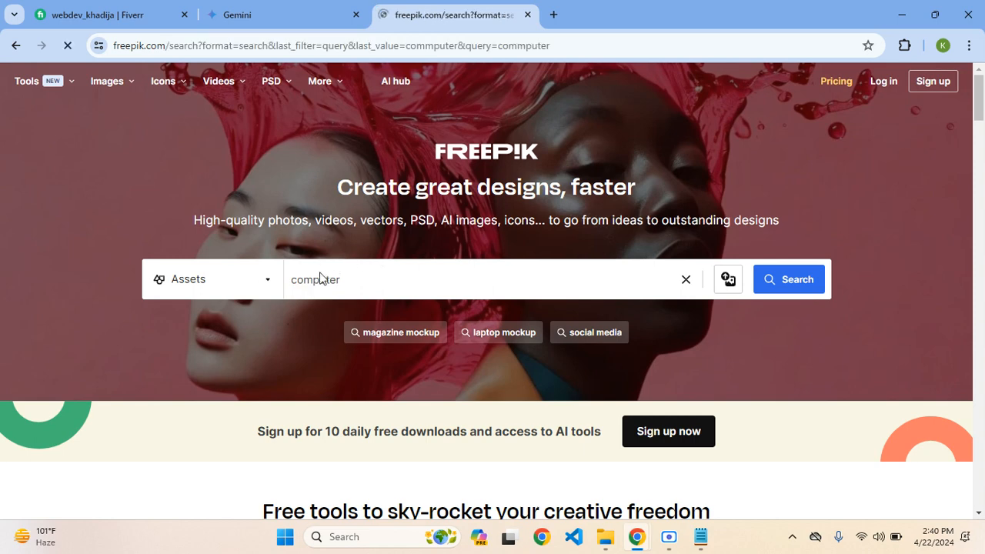
scroll(423, 314, "down", 2)
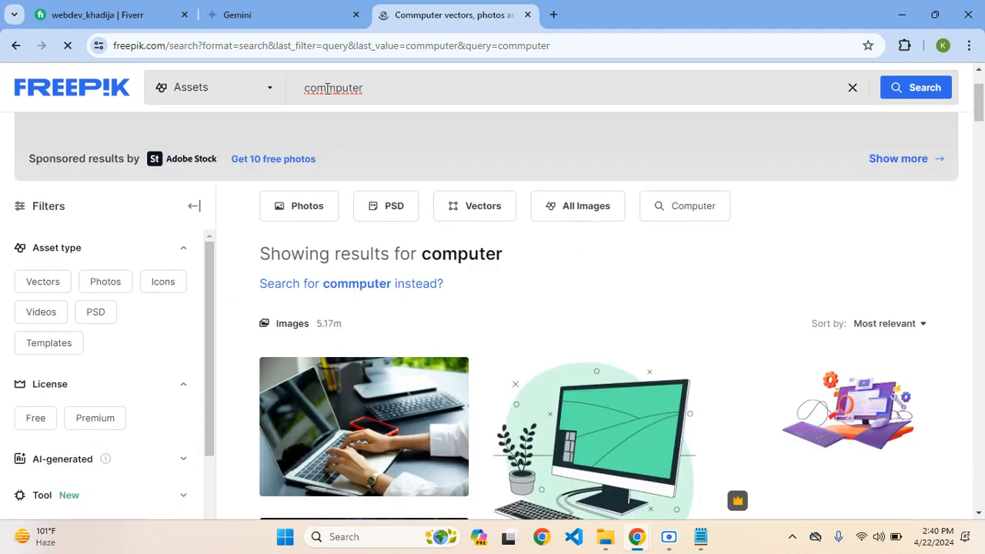
- Correct the search to 'computer' and close the Google sign-in prompt
left_click(327, 89)
key("BackSpace")
key("Return")
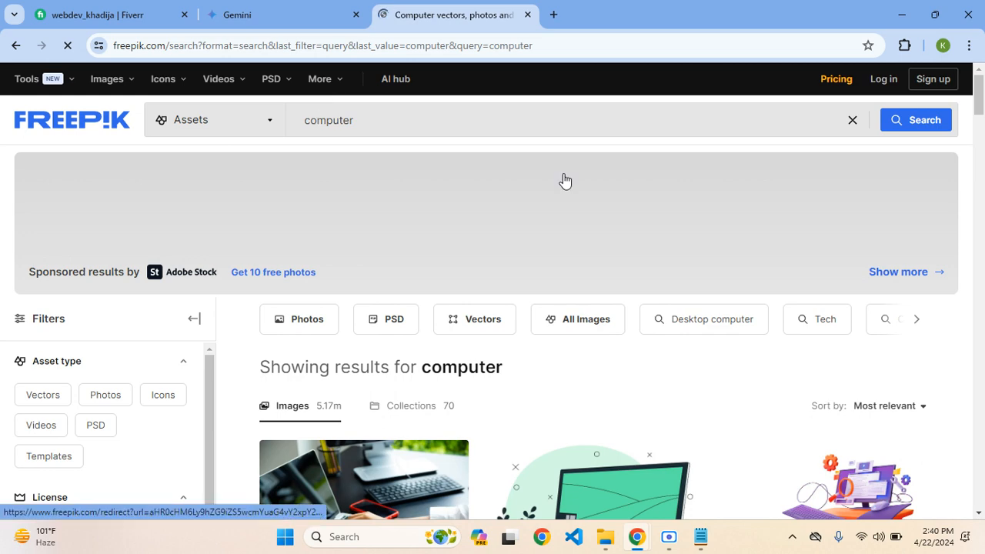
scroll(564, 180, "down", 3)
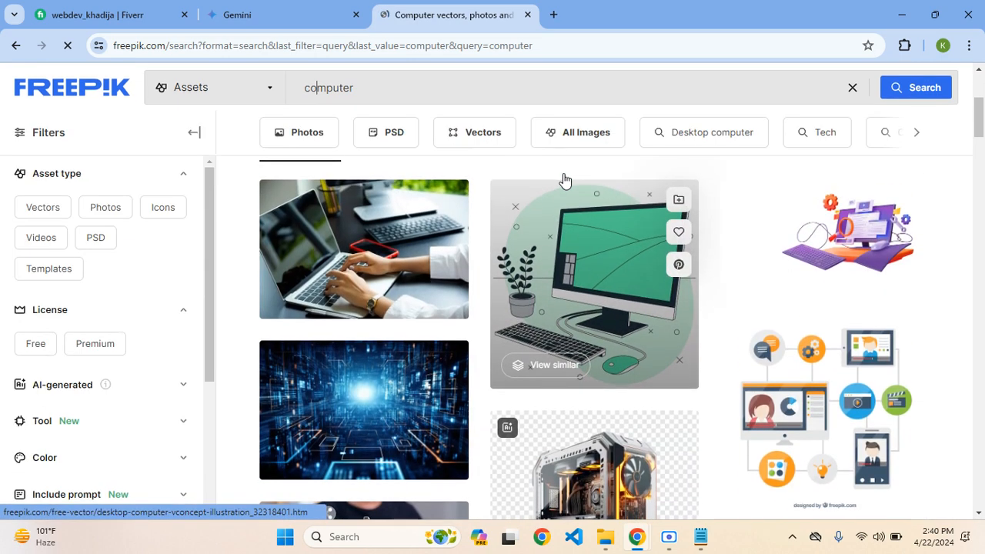
scroll(564, 180, "up", 1)
scroll(565, 180, "down", 1)
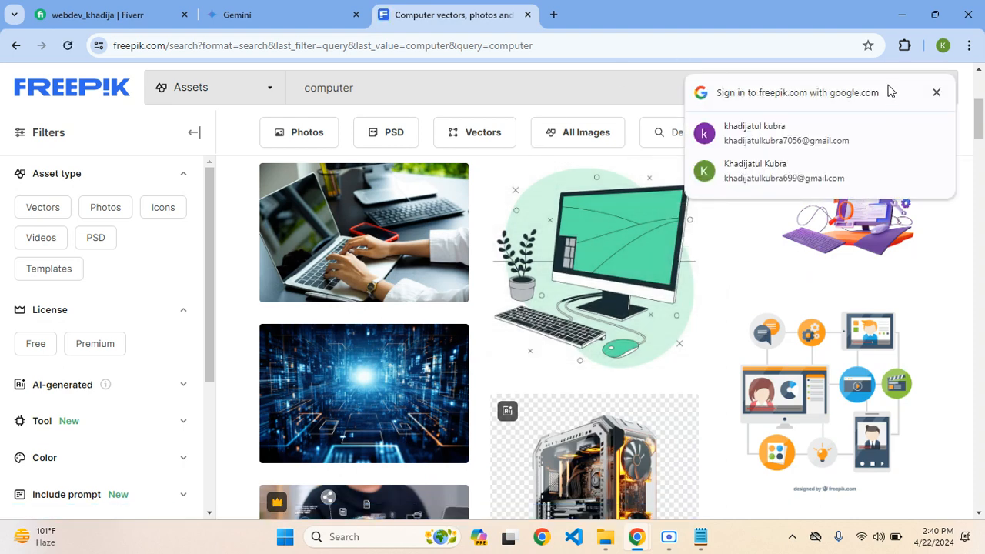
left_click(937, 93)
scroll(654, 224, "up", 5)
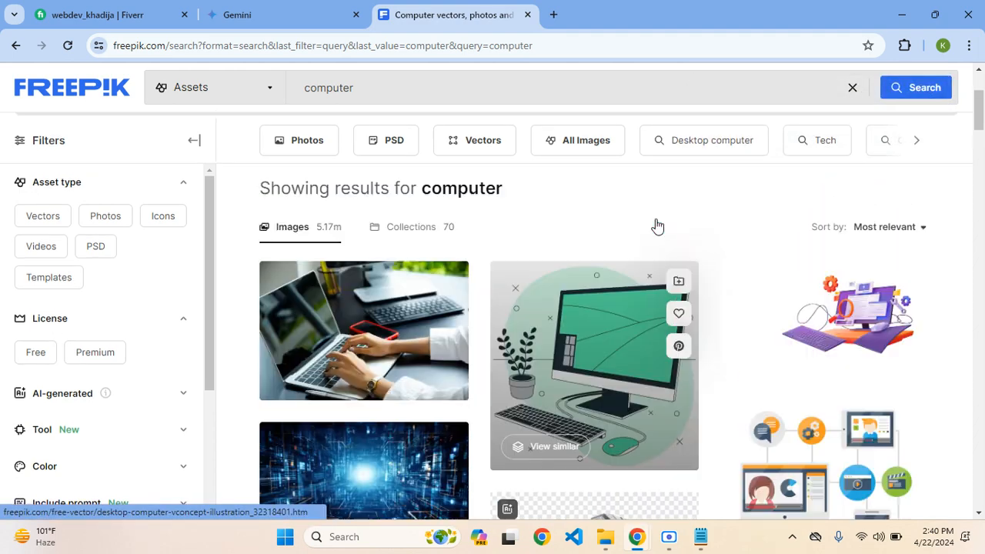
double_click(432, 108)
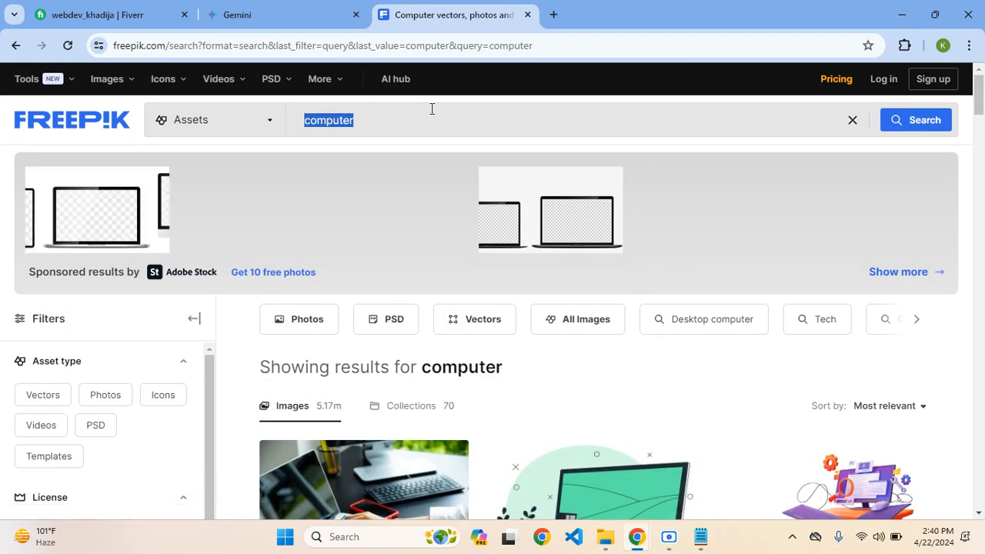
- Search for 'professional picture' and open the businessman in black suit photo
type("profes")
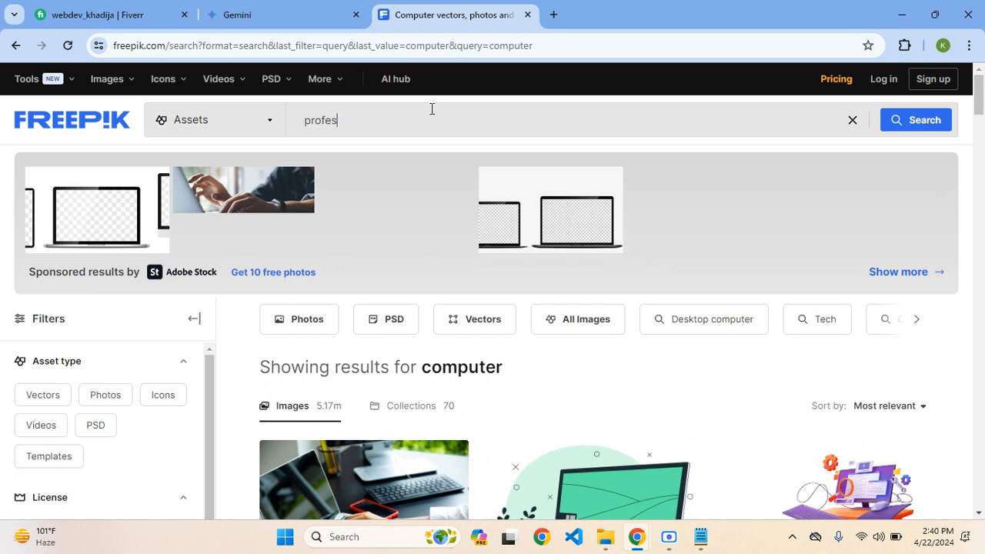
type("sional ")
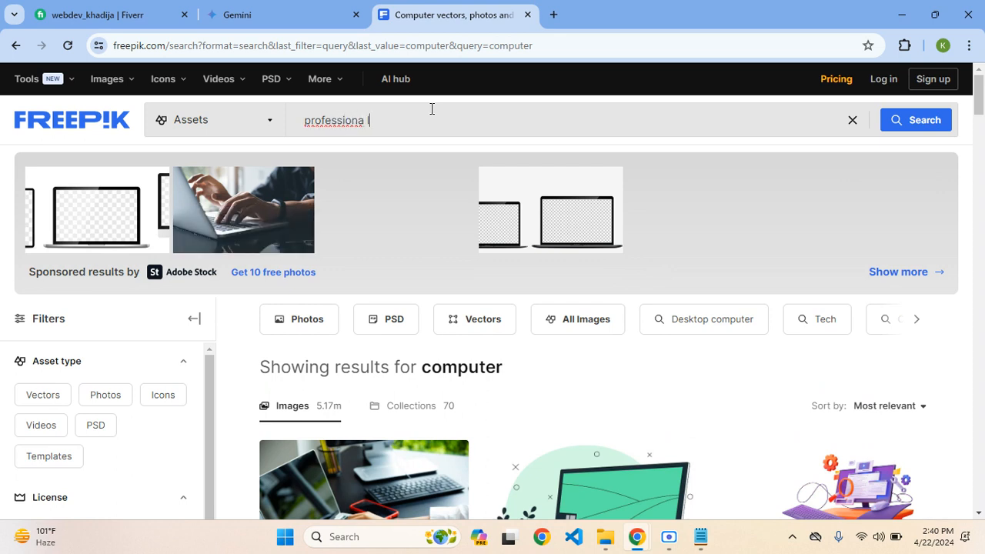
type("picture")
key("Return")
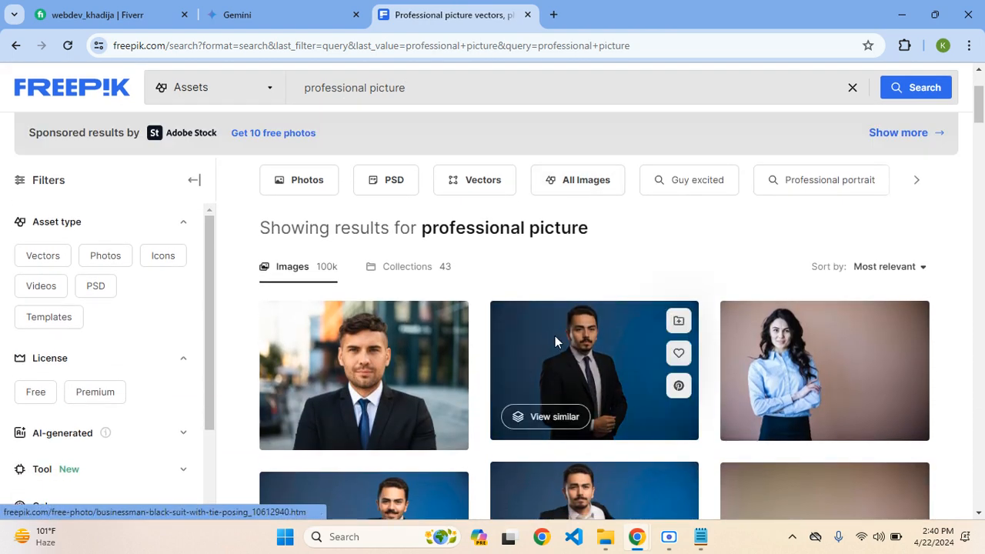
left_click(555, 341)
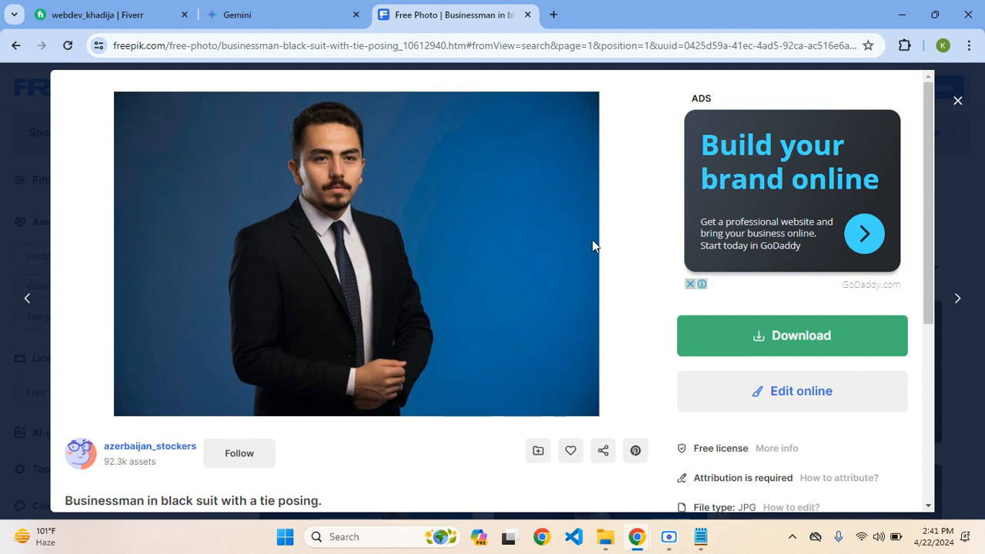
- Start the free download of the businessman in black suit photo
left_click(738, 353)
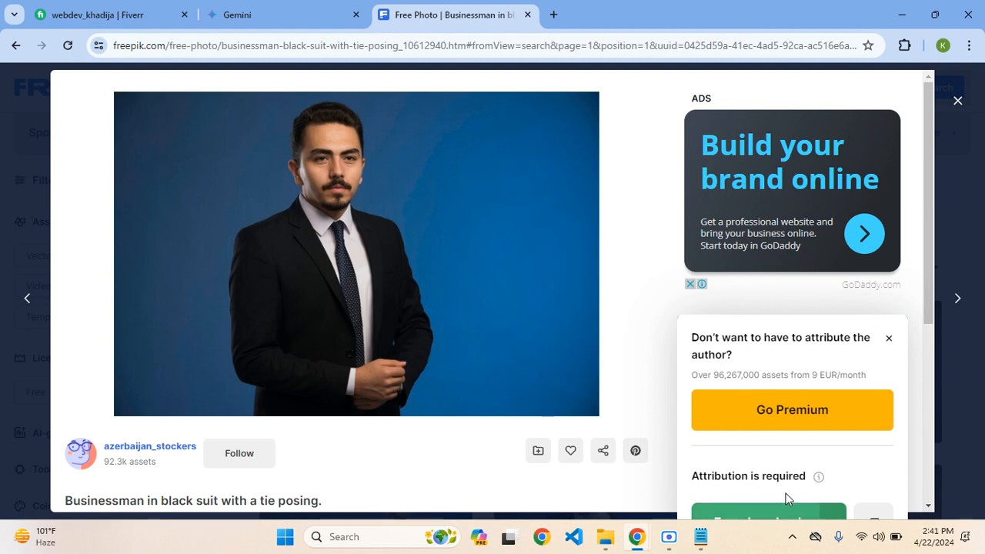
left_click(774, 512)
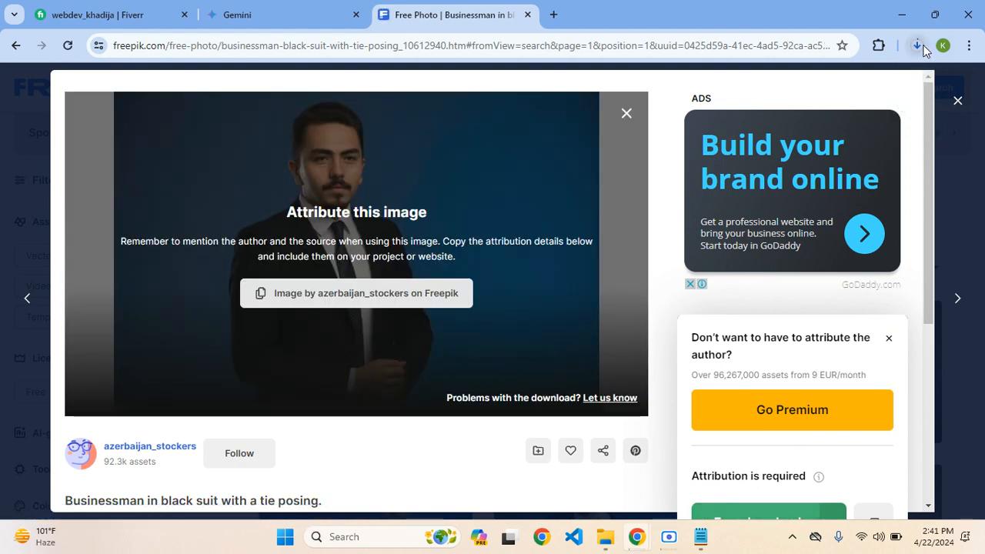
left_click(917, 45)
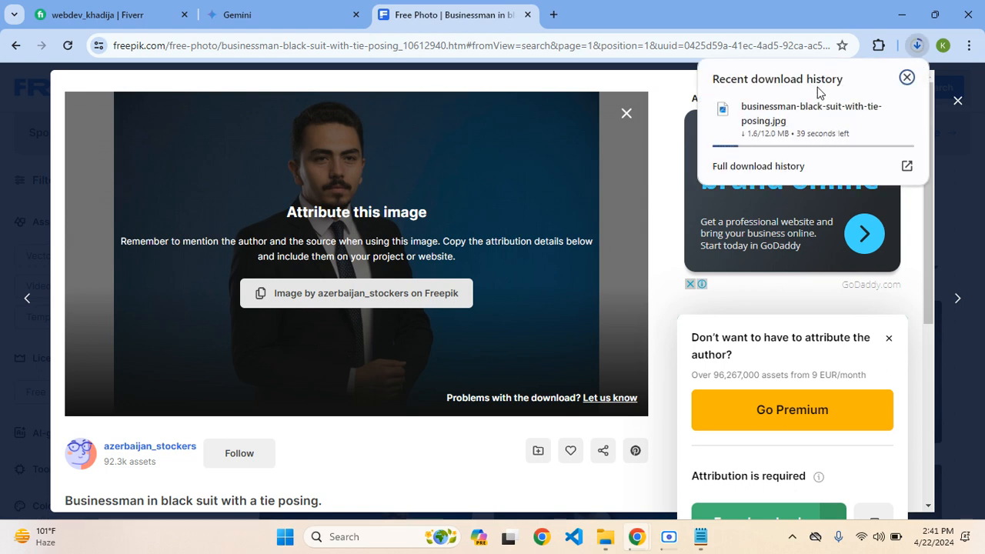
- Cancel the running photo download and close the photo detail view
left_click(251, 12)
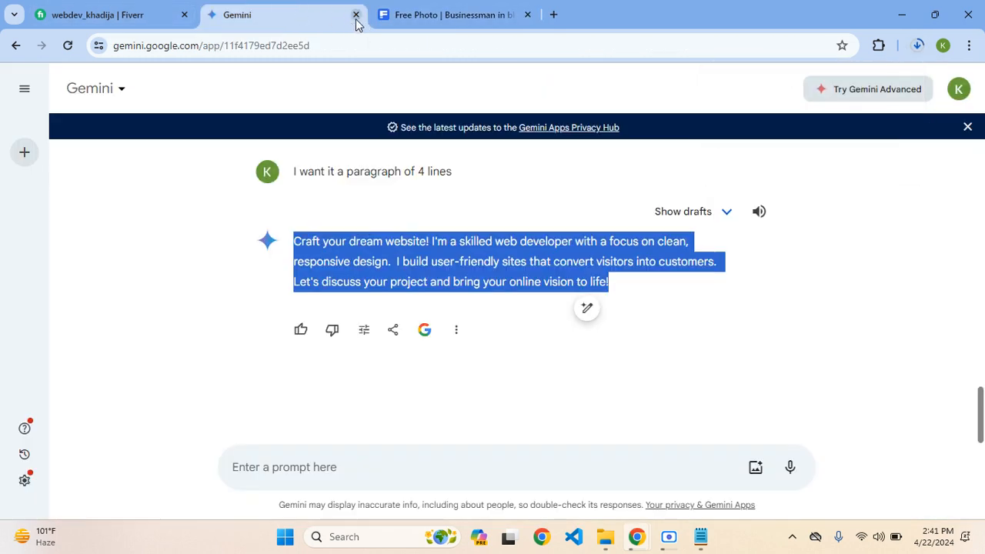
left_click(418, 17)
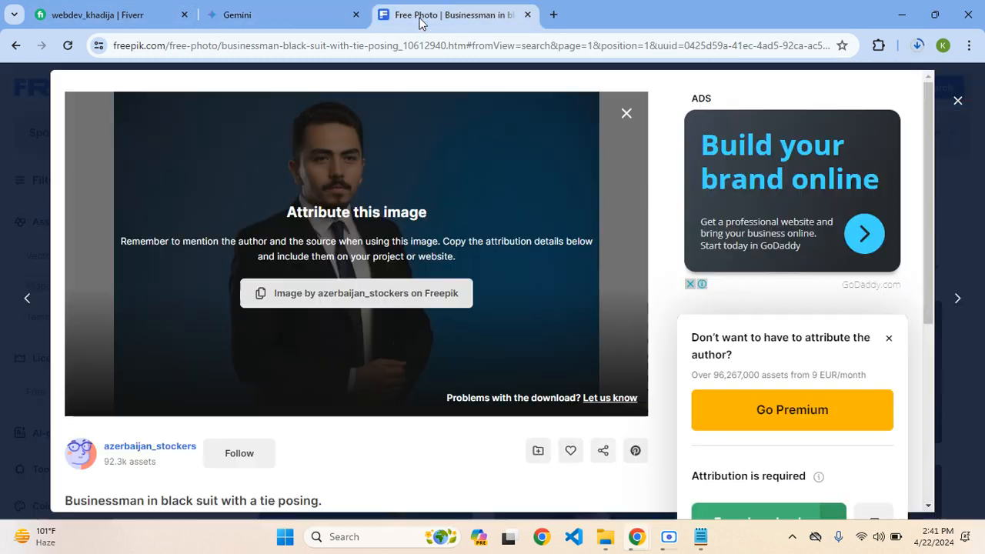
left_click(919, 46)
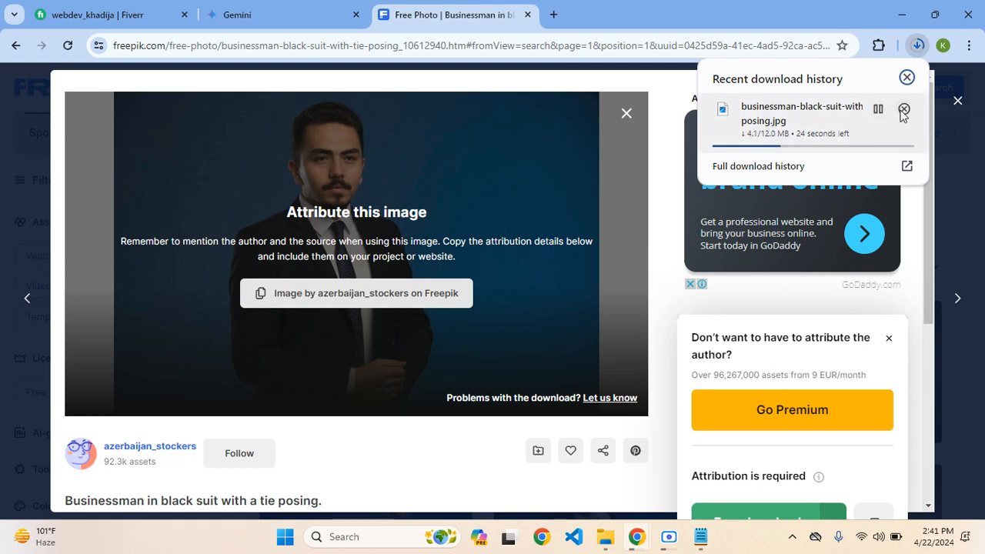
left_click(904, 110)
left_click(961, 101)
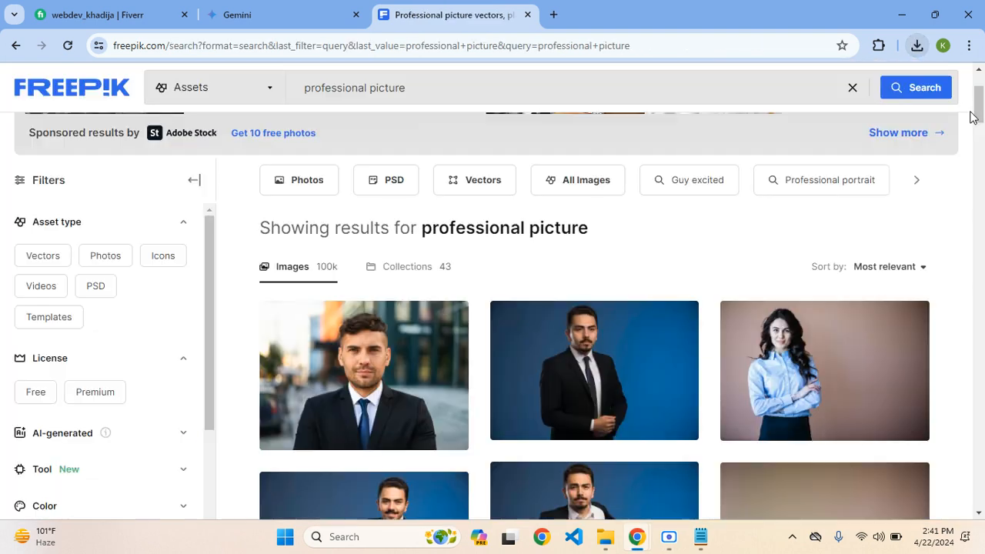
- Open the Businessman portrait and download its Small 667 × 1000px version
scroll(671, 311, "down", 3)
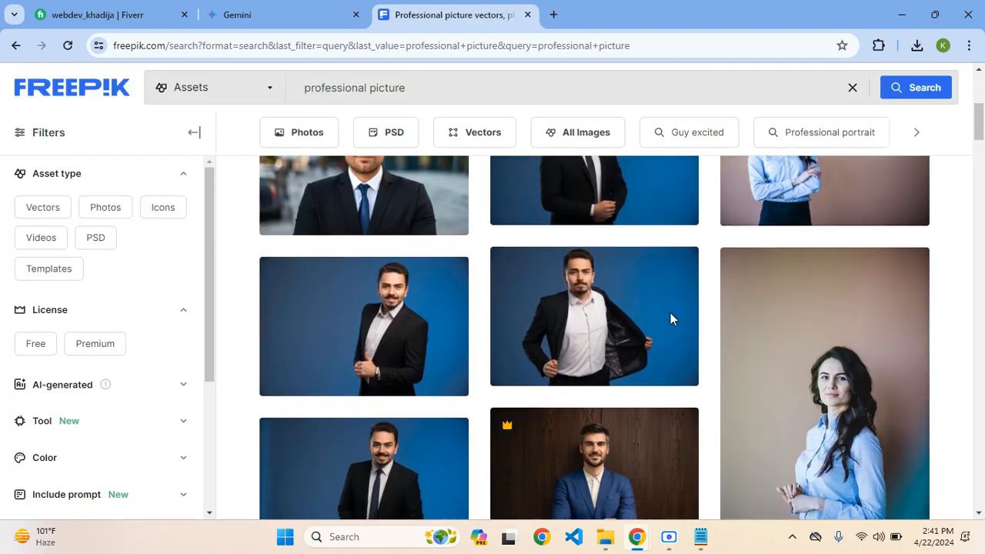
scroll(670, 313, "down", 3)
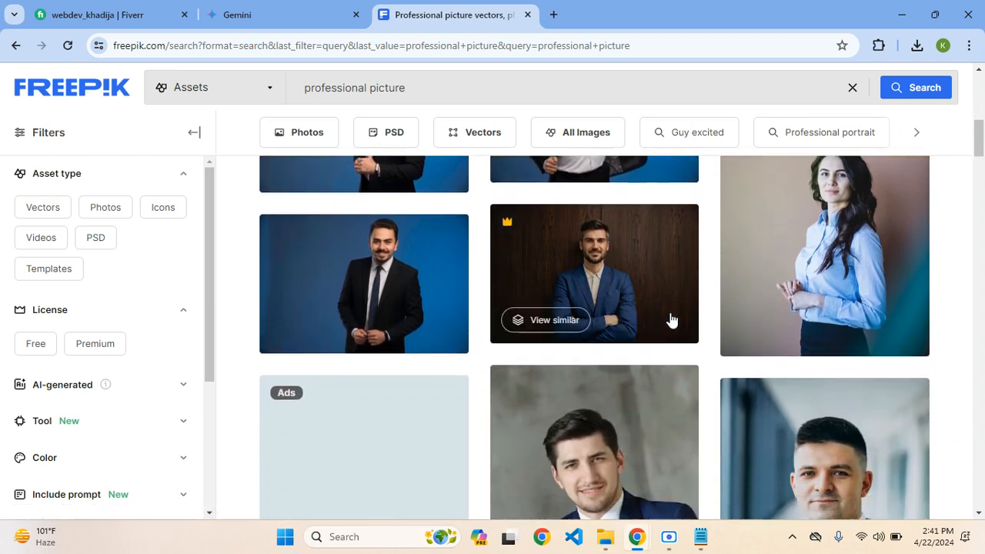
scroll(671, 321, "down", 2)
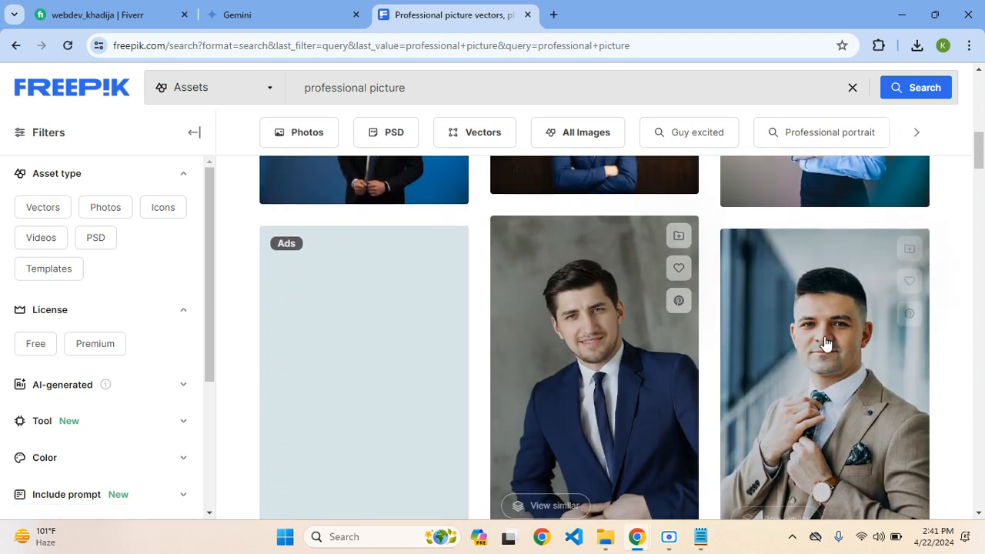
scroll(743, 319, "up", 3)
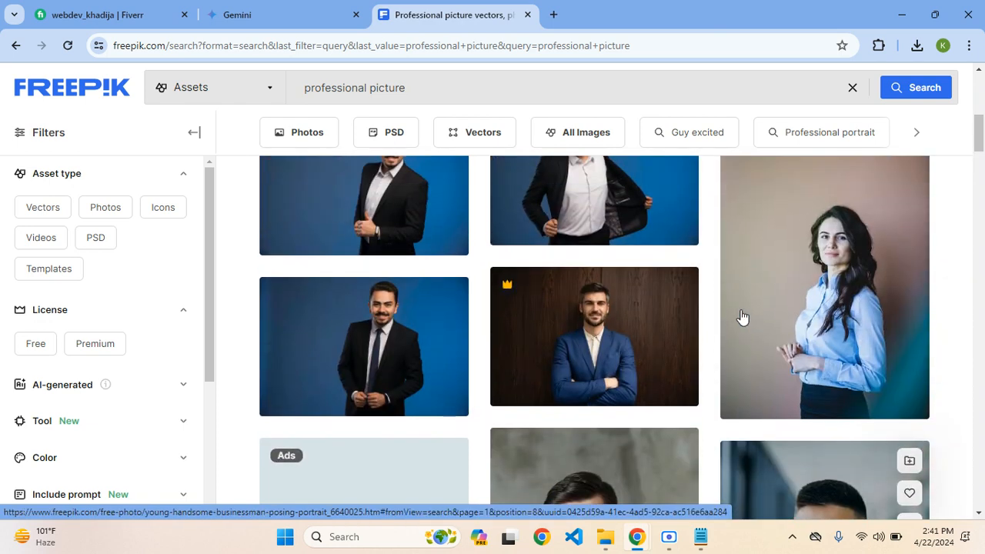
scroll(743, 319, "down", 1)
left_click(591, 392)
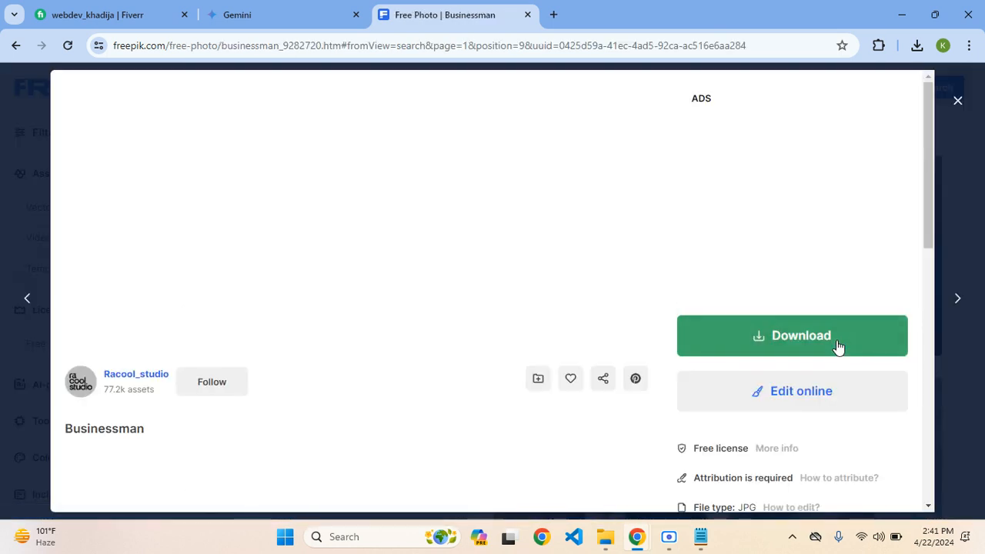
scroll(812, 362, "down", 3)
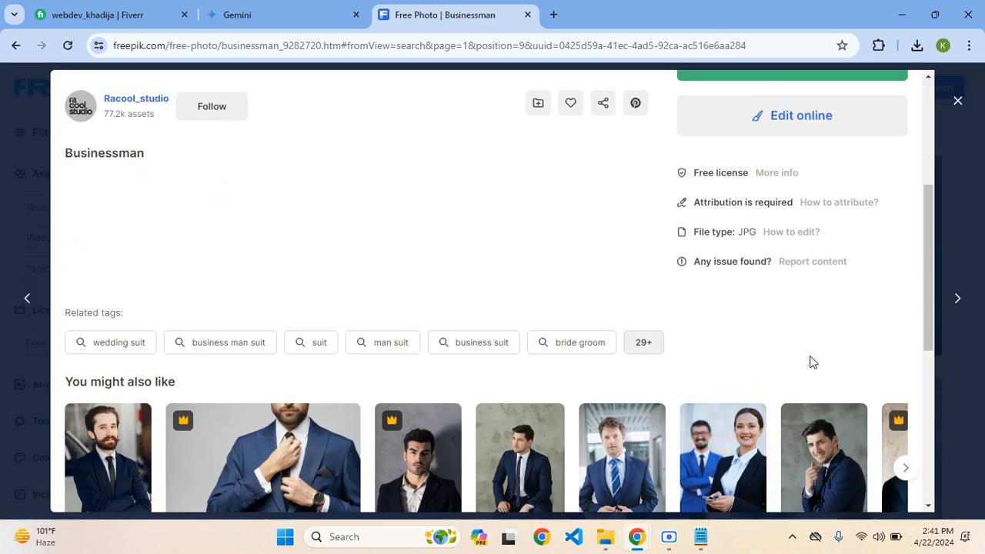
scroll(812, 362, "up", 4)
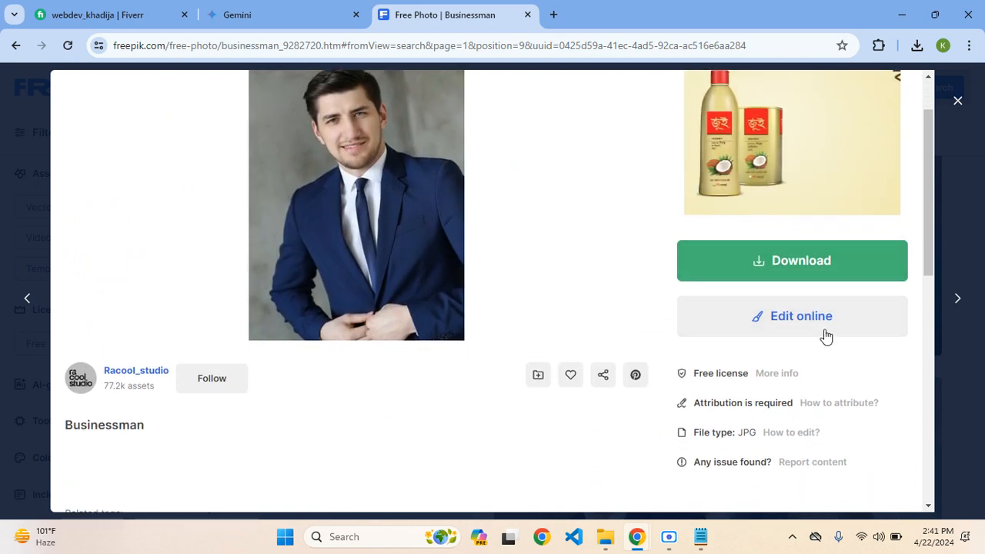
left_click(822, 256)
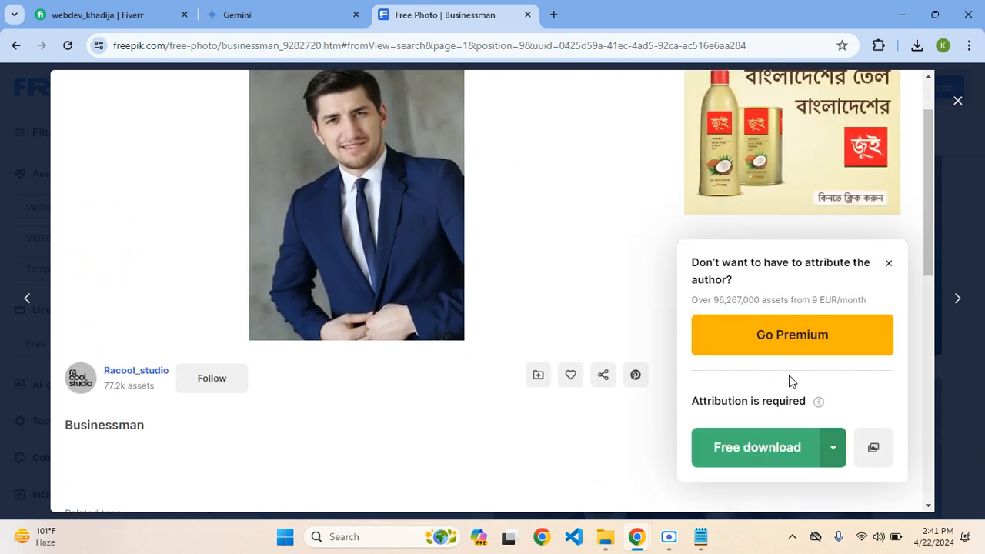
left_click(826, 458)
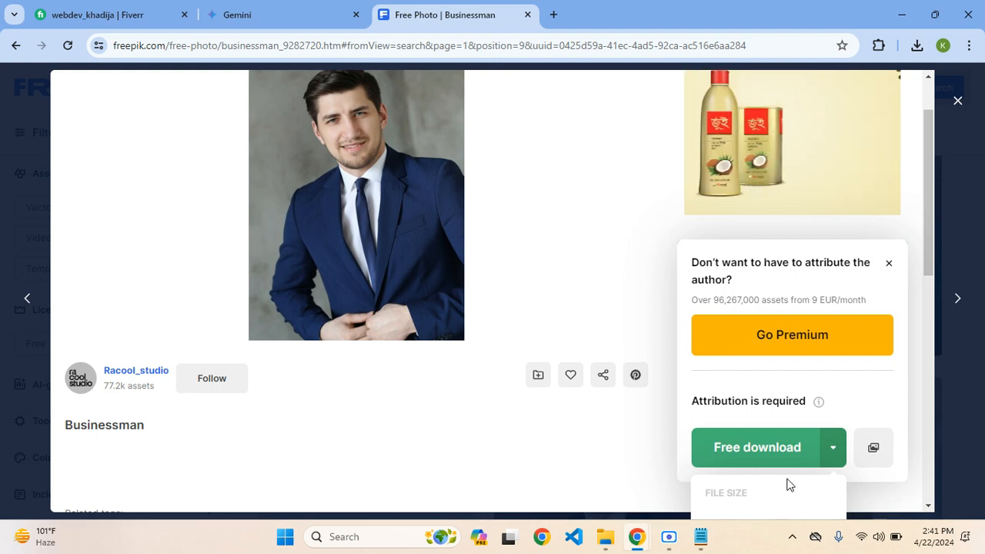
key("ctrl+minus")
key("ctrl+minus")
key("ctrl+minus")
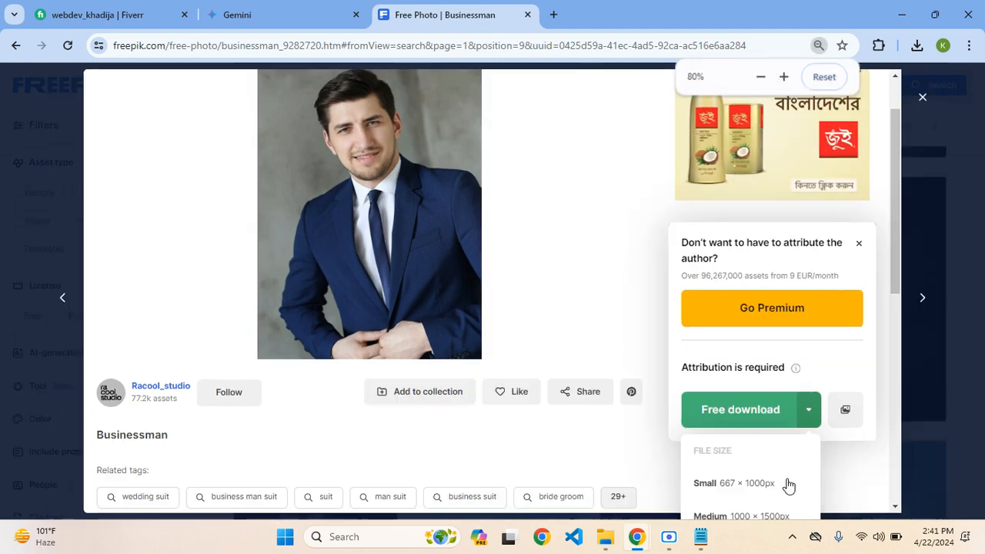
left_click(697, 416)
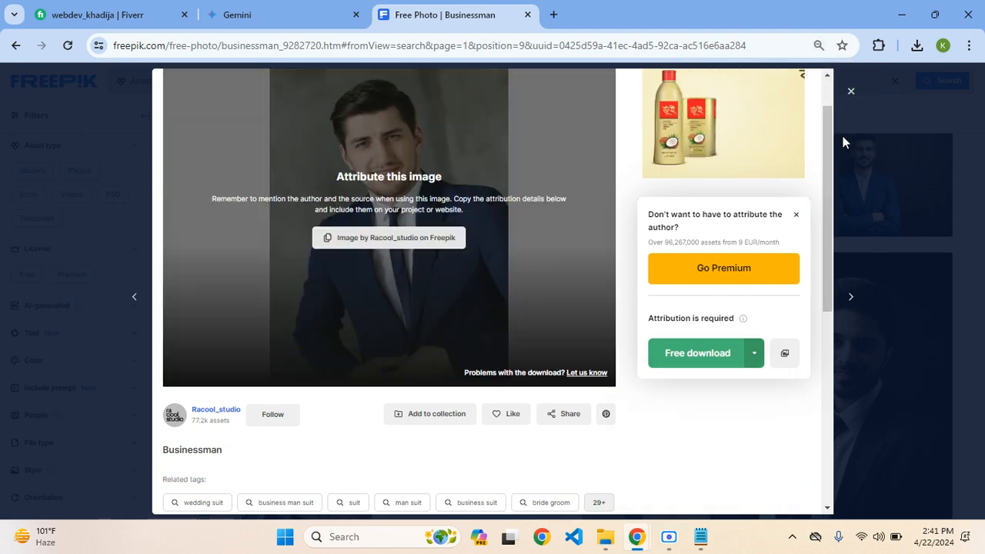
- Cancel the businessman.jpg download from the downloads list
left_click(916, 48)
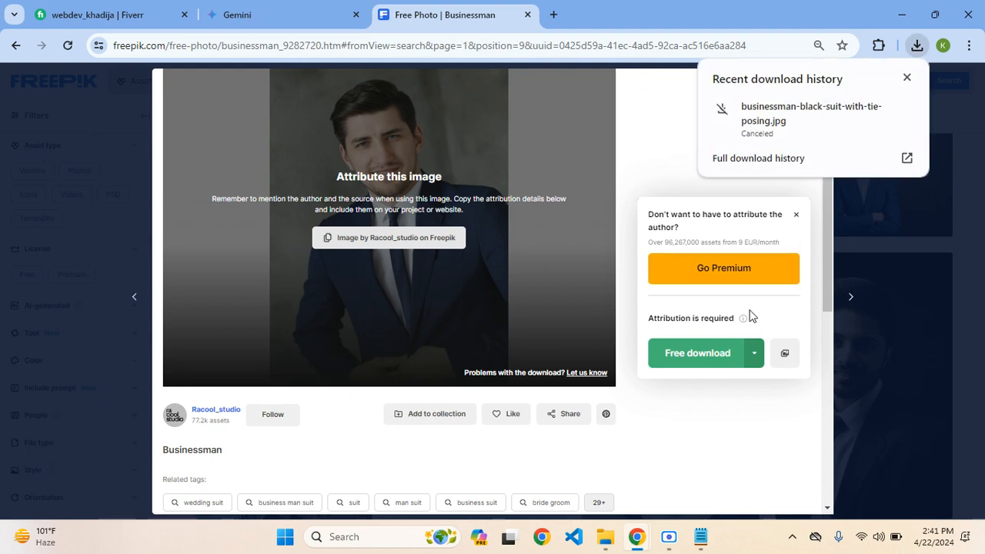
left_click(699, 353)
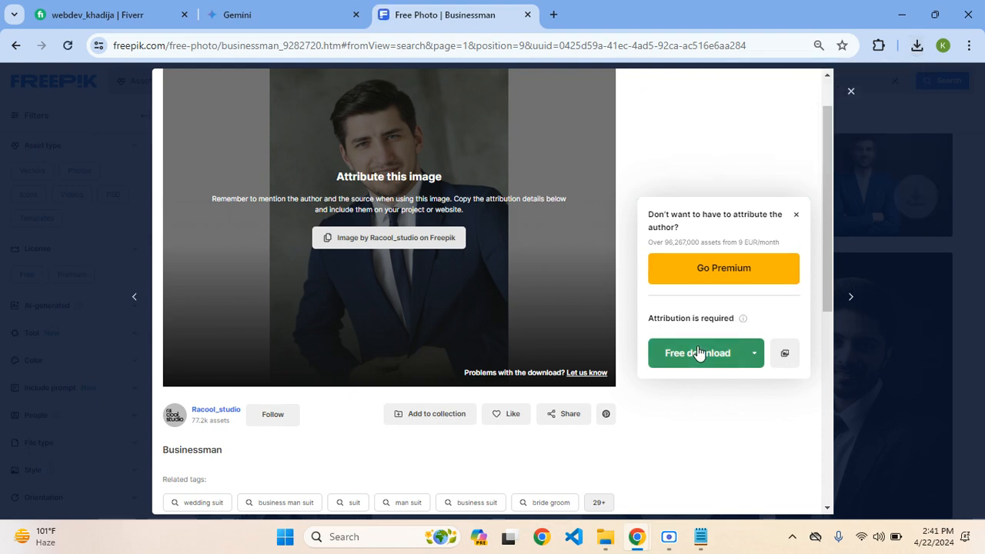
left_click(914, 49)
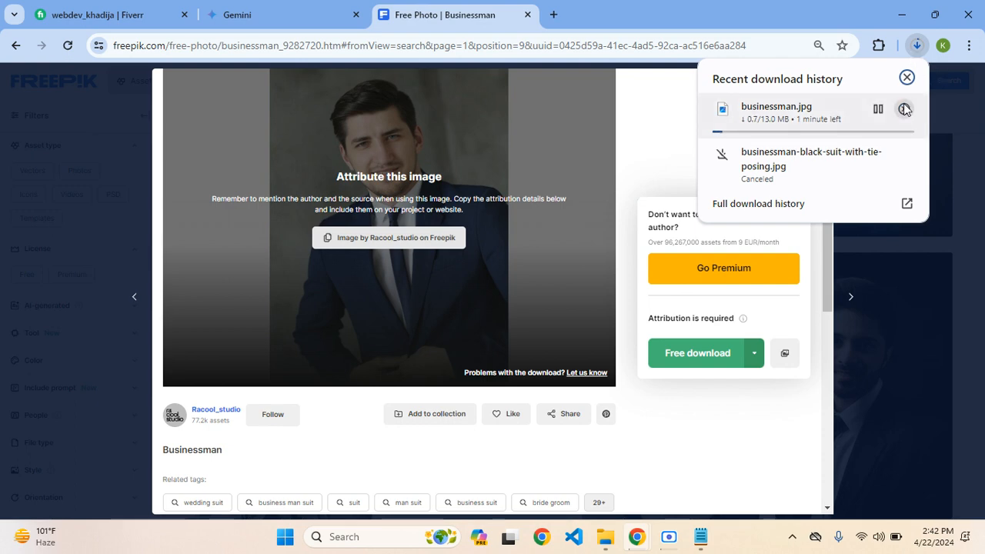
left_click(905, 109)
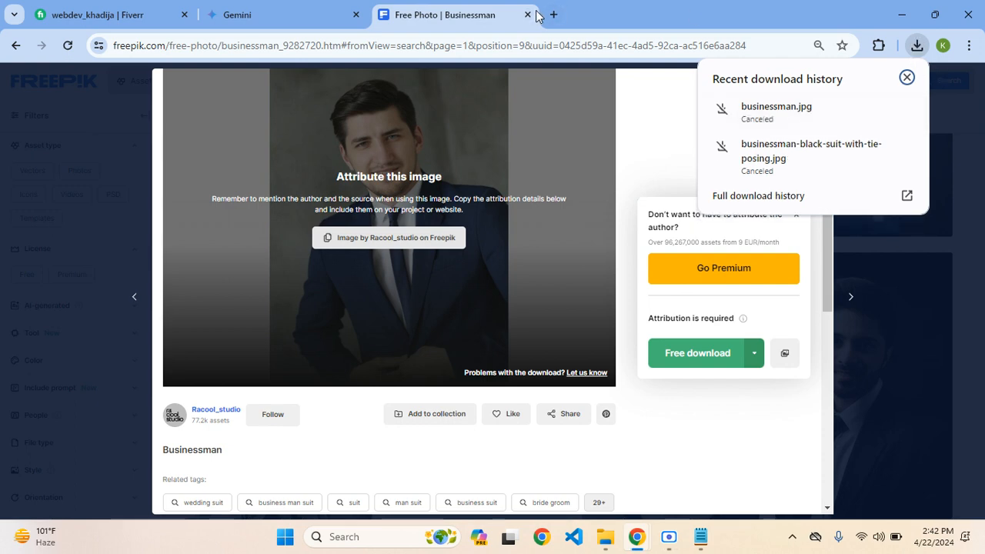
left_click(555, 14)
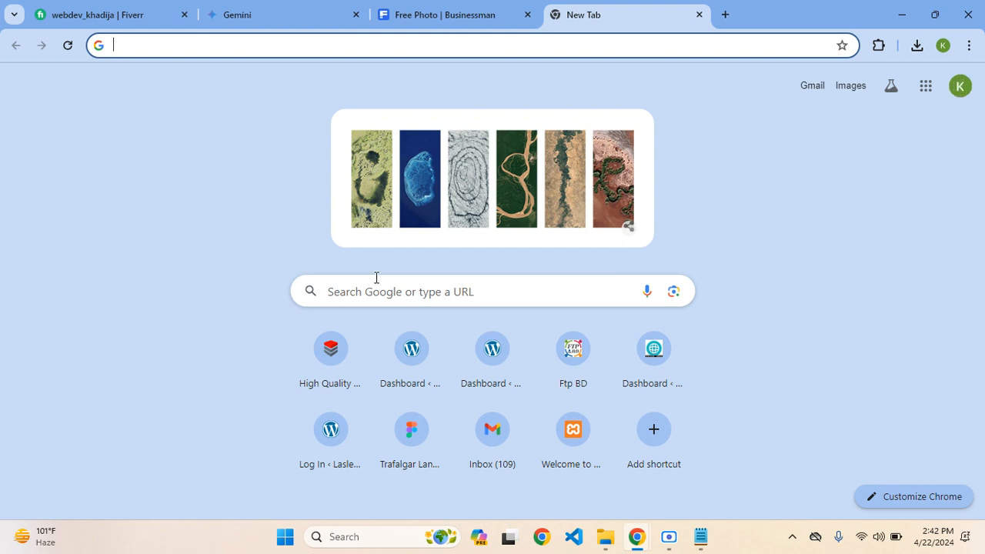
- Search Google for 'professional profile picture' and preview the LinkedIn Profile Photo image
left_click(376, 278)
type("profe")
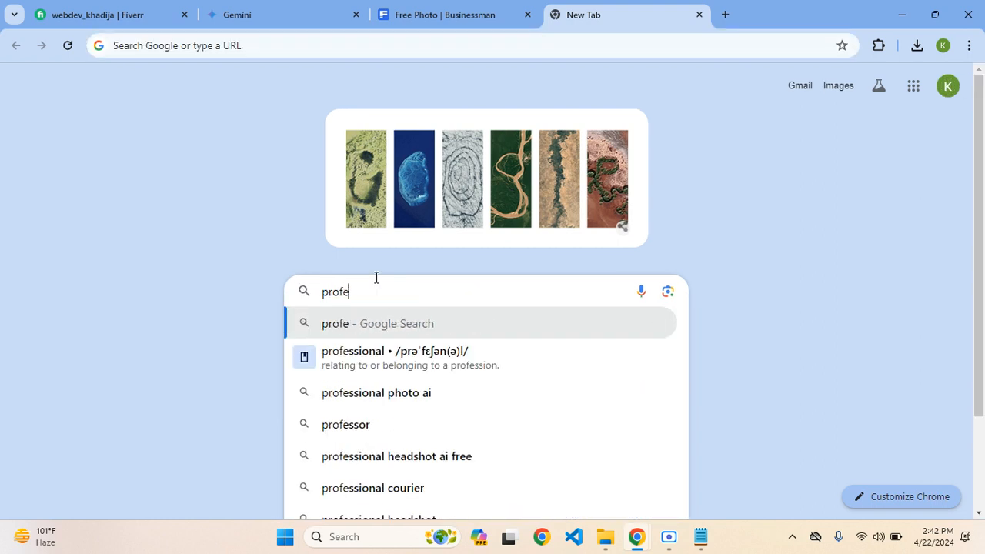
key("Down")
key("Down")
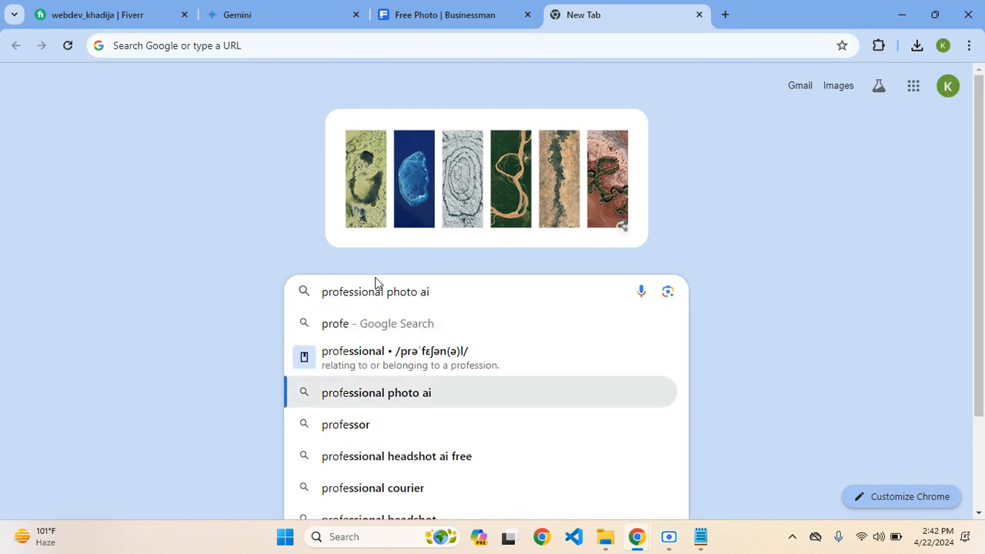
key("BackSpace")
key("BackSpace")
key("BackSpace")
key("BackSpace")
key("BackSpace")
key("BackSpace")
key("BackSpace")
type("rofi")
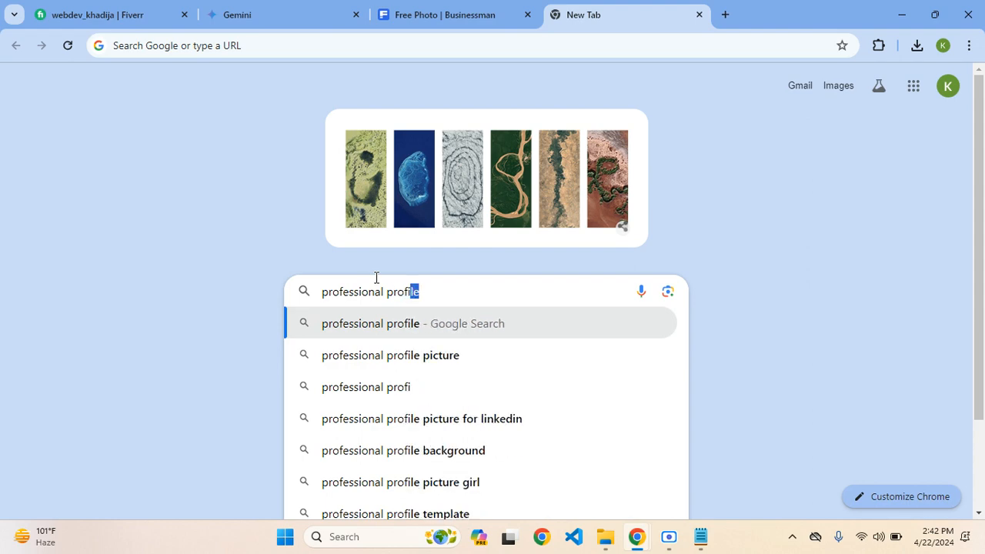
type("le picture")
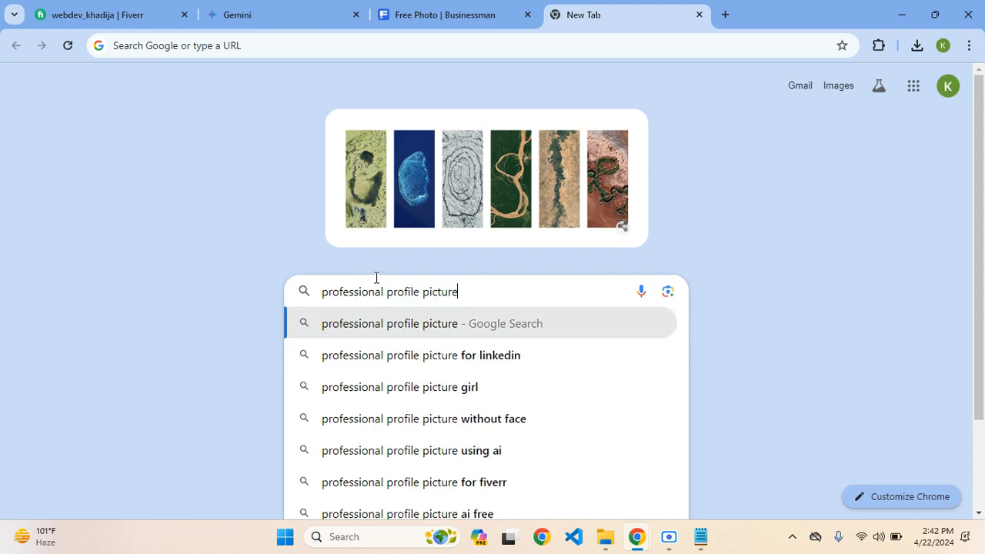
key("Return")
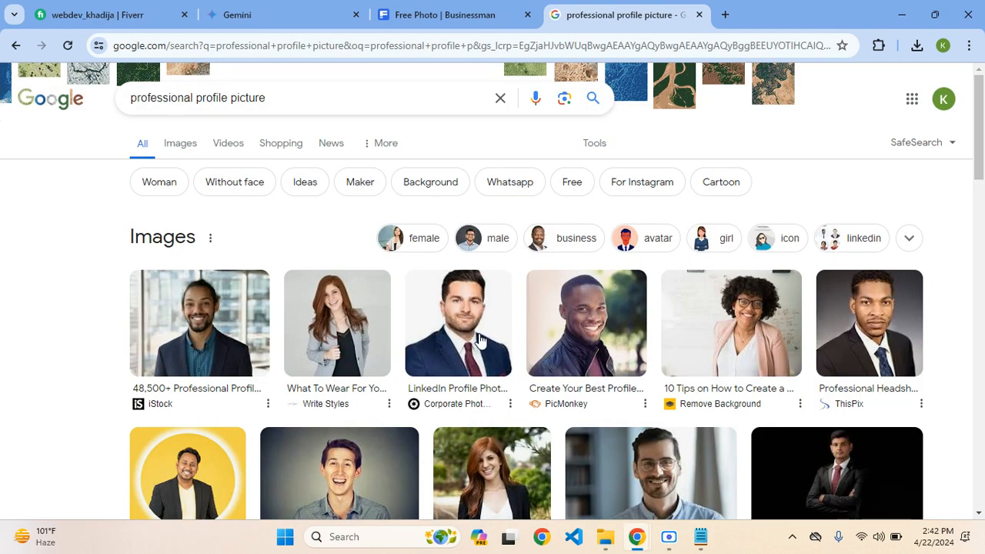
left_click(479, 340)
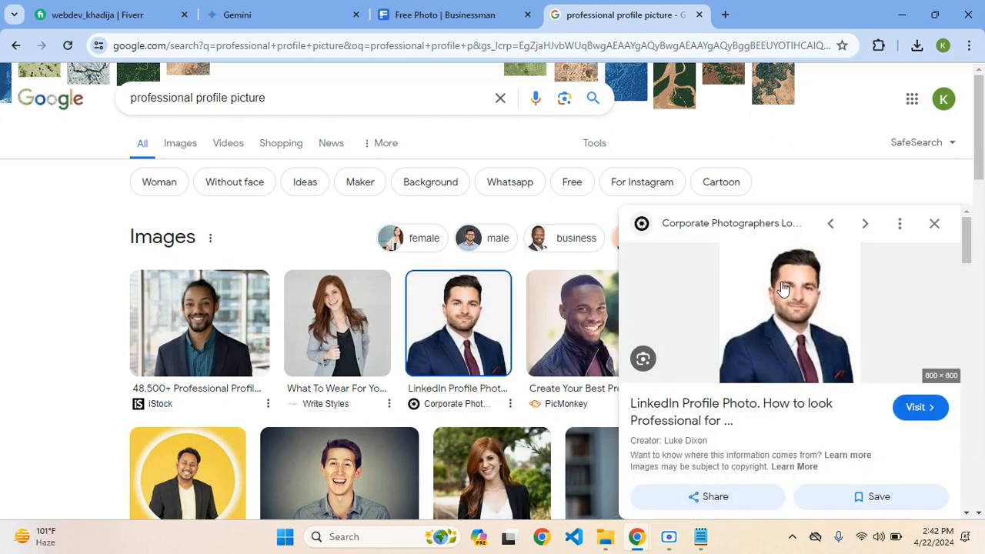
- Save the image to Downloads, declining to overwrite images.jpg, and edit its name
right_click(782, 284)
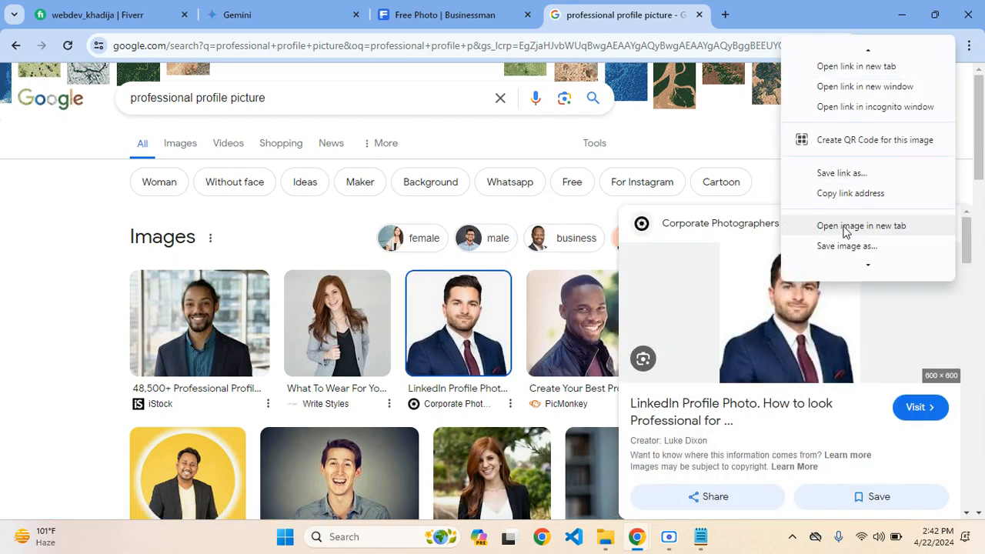
left_click(847, 246)
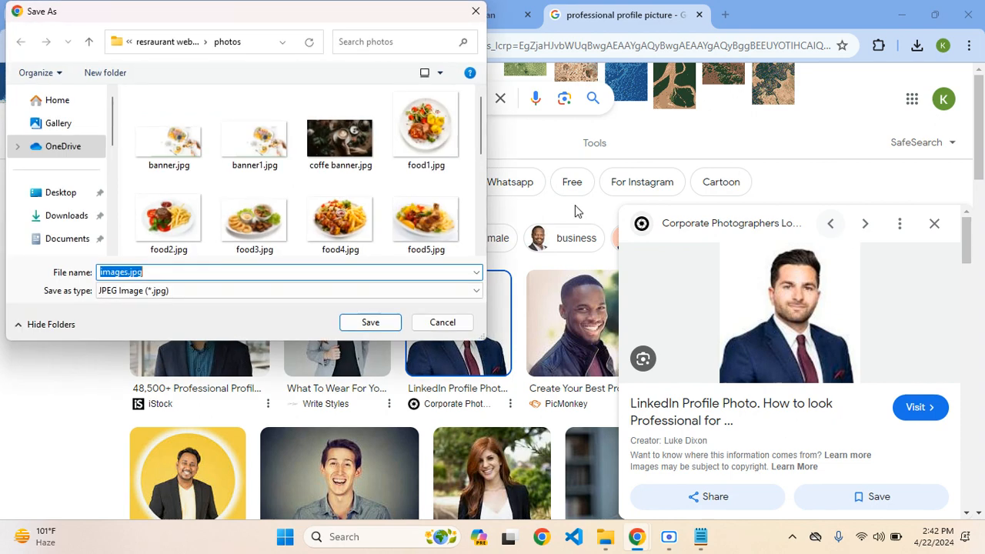
left_click(77, 214)
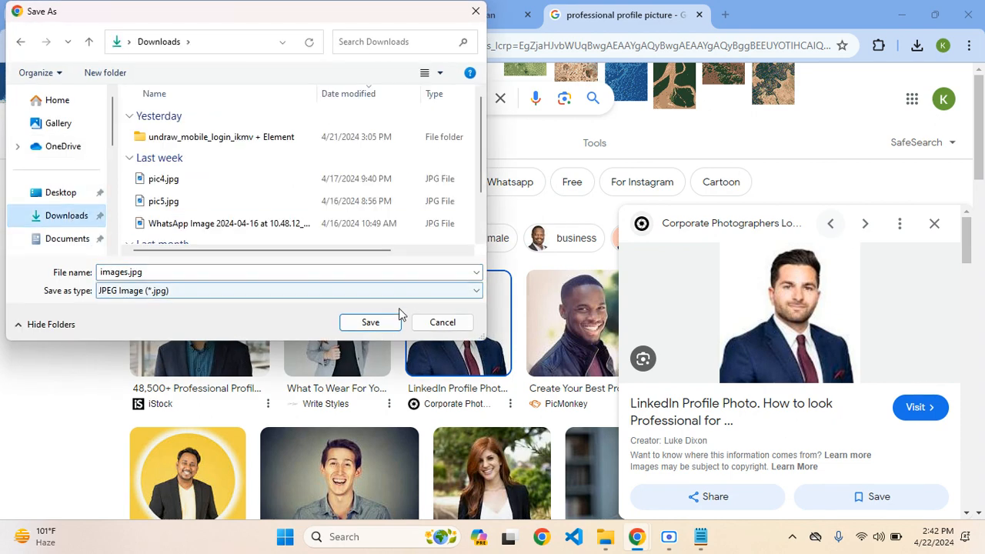
left_click(372, 325)
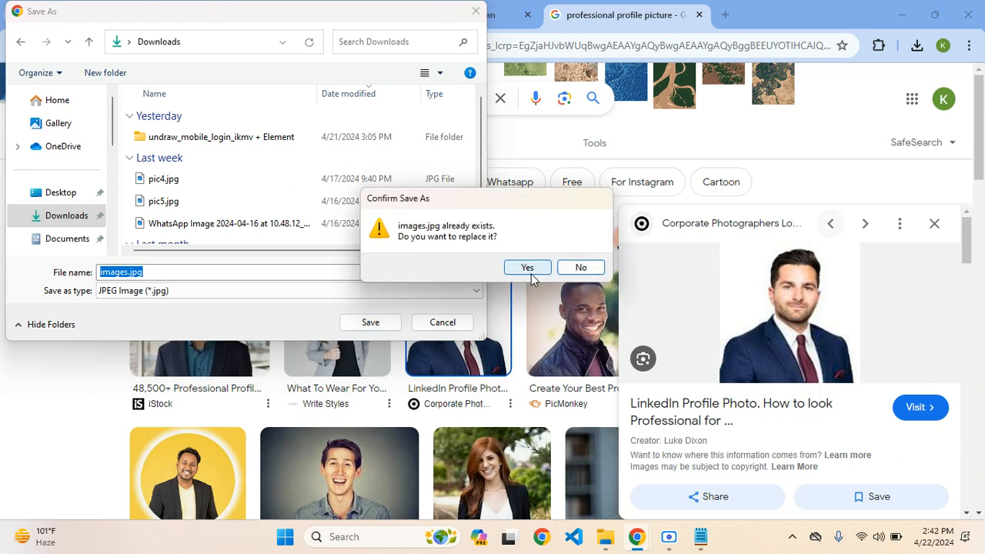
left_click(582, 265)
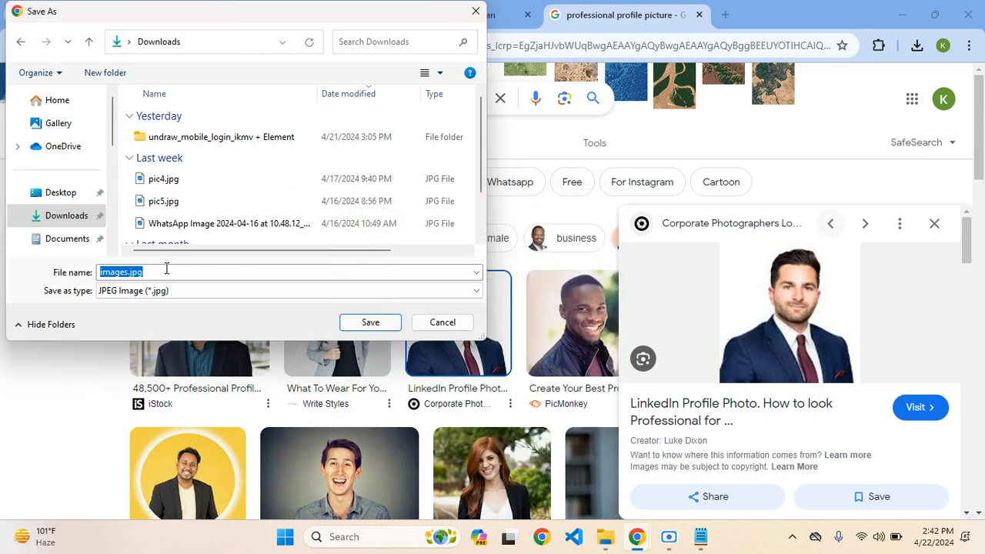
left_click(128, 276)
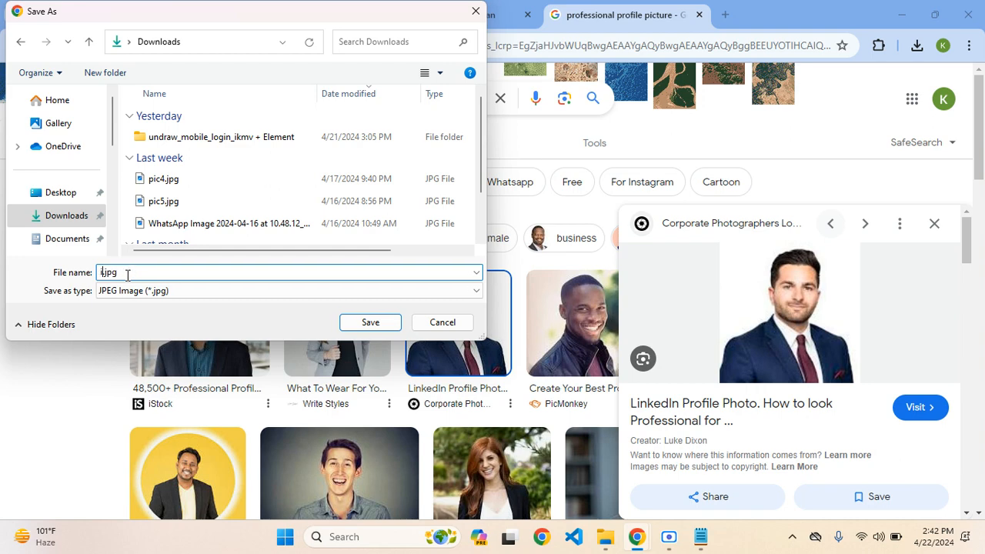
- Save the image, close its LinkedIn source article, and close the preview panel
left_click(367, 324)
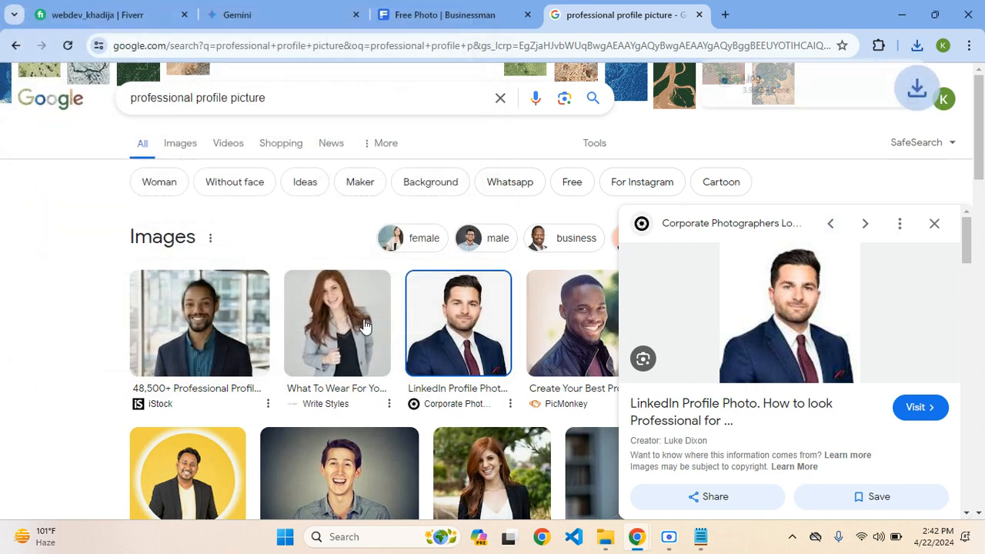
left_click(797, 292)
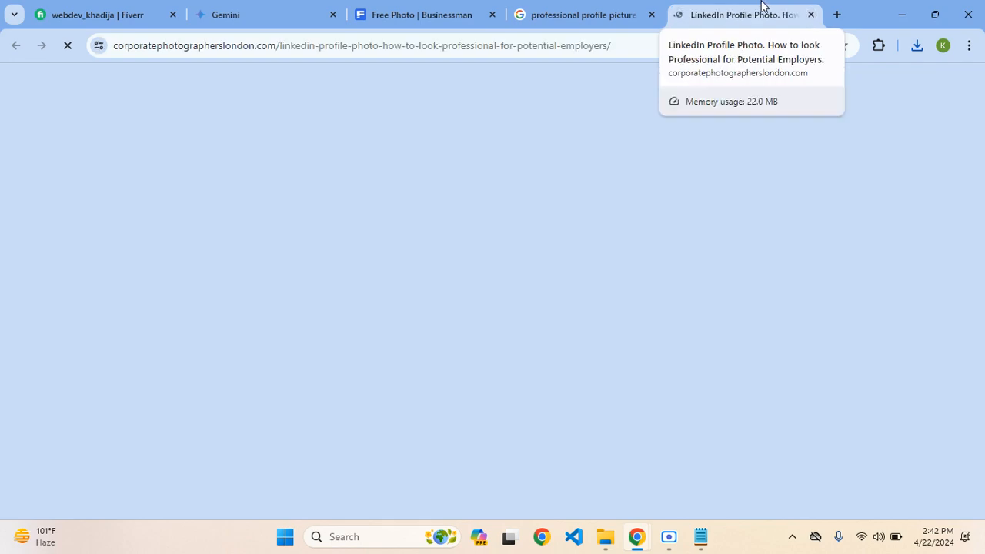
left_click(137, 6)
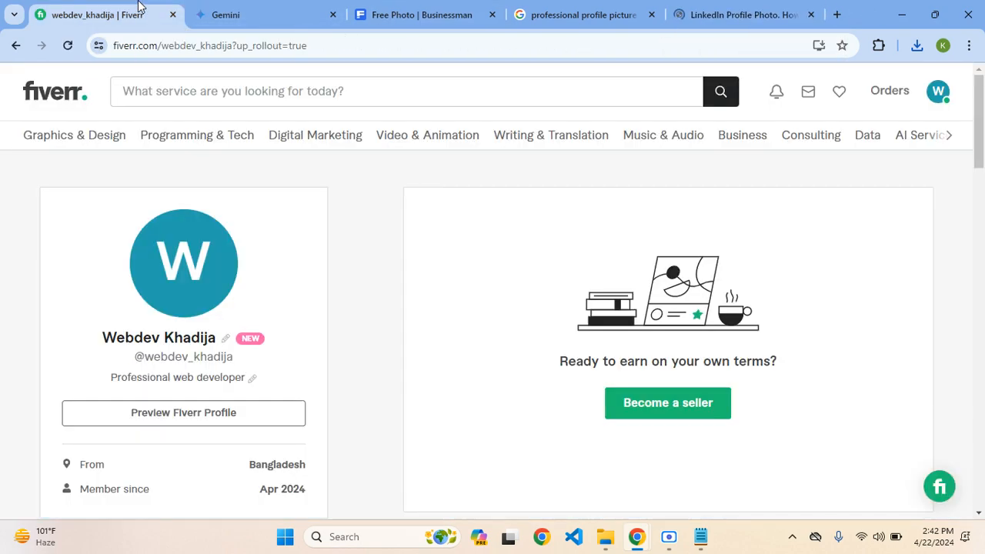
left_click(740, 7)
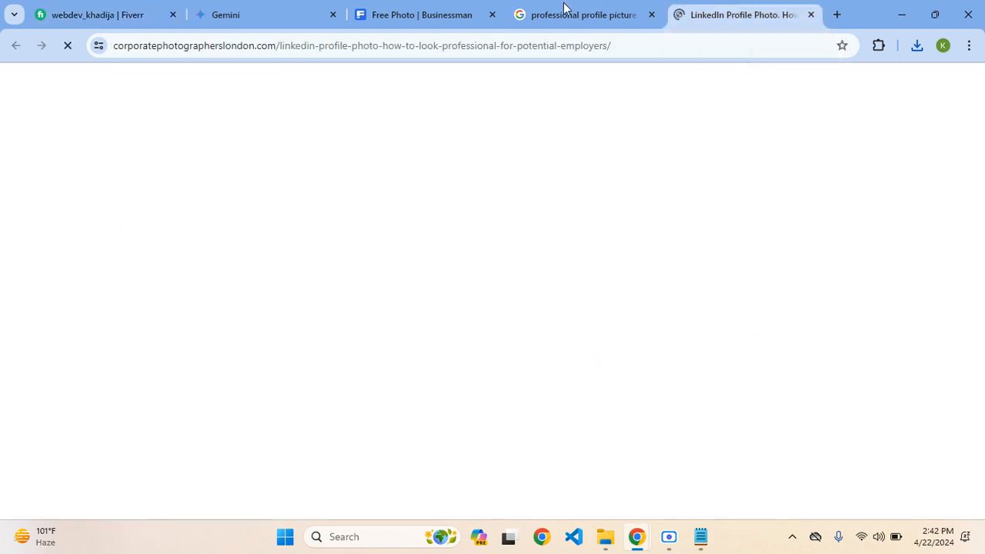
left_click(813, 14)
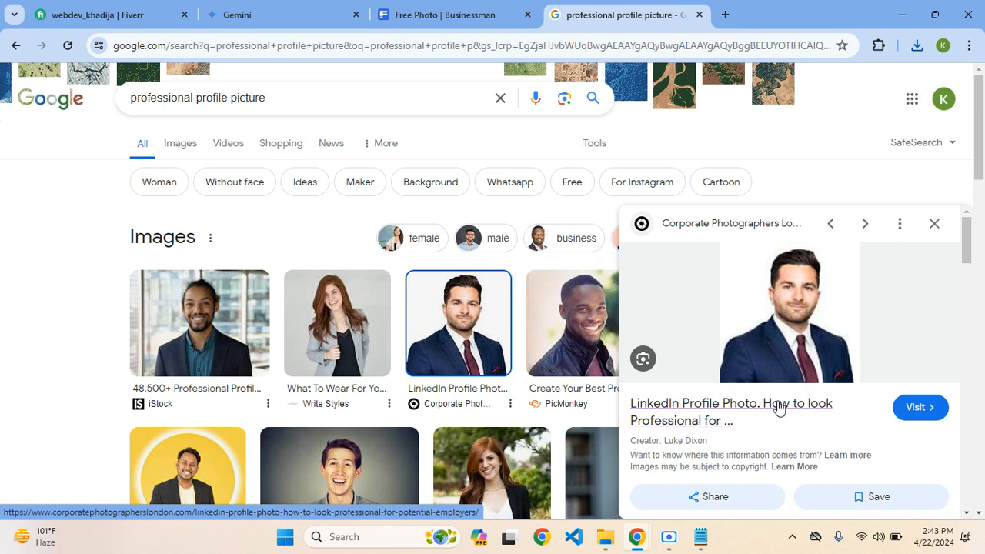
left_click(816, 412)
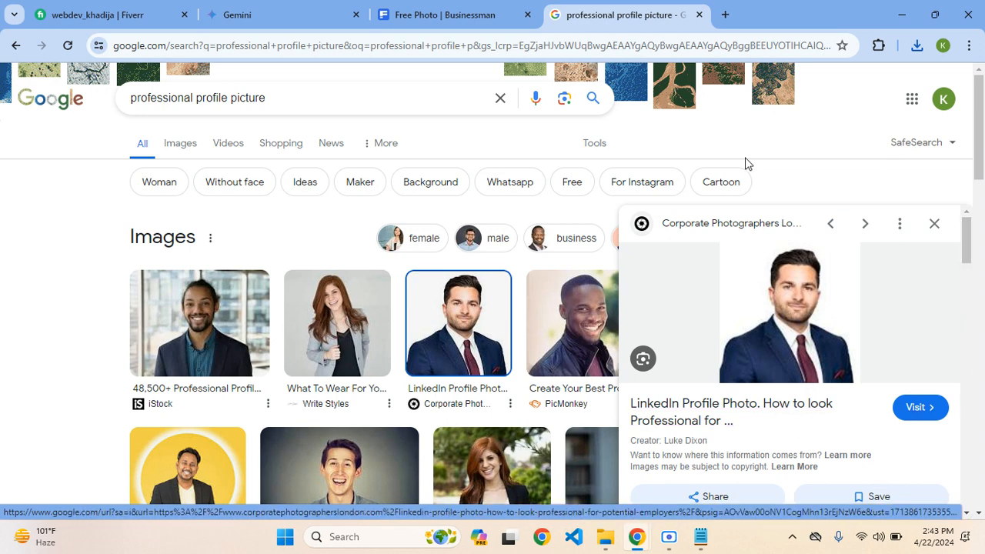
left_click(935, 224)
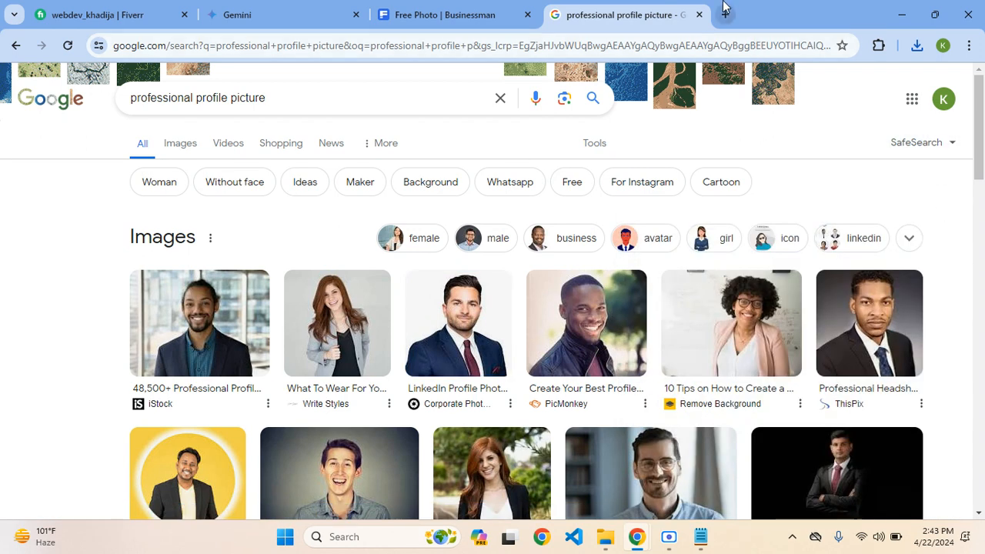
- Search 'remove bg' in a new tab and open the remove.bg website
left_click(724, 9)
type("remo")
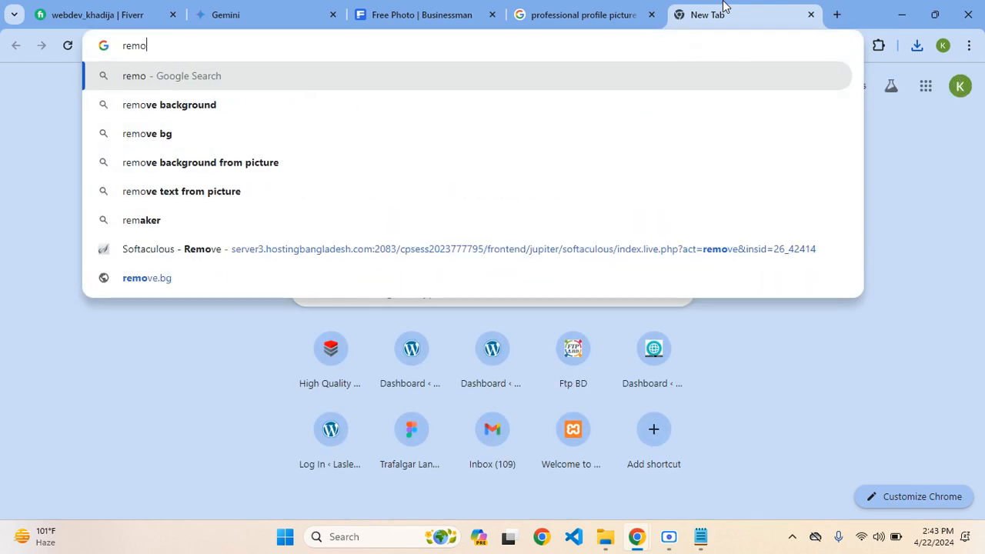
key("Down")
key("Down")
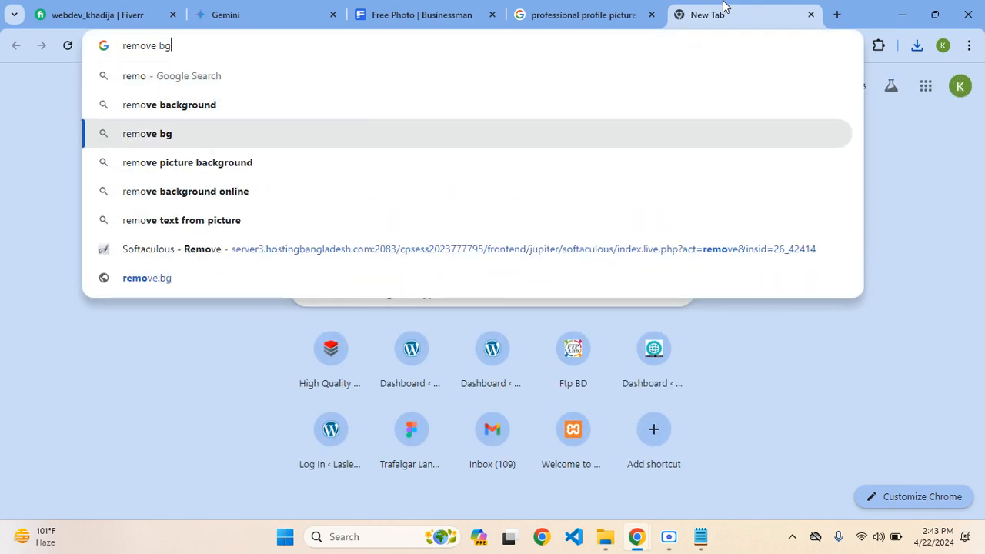
key("Return")
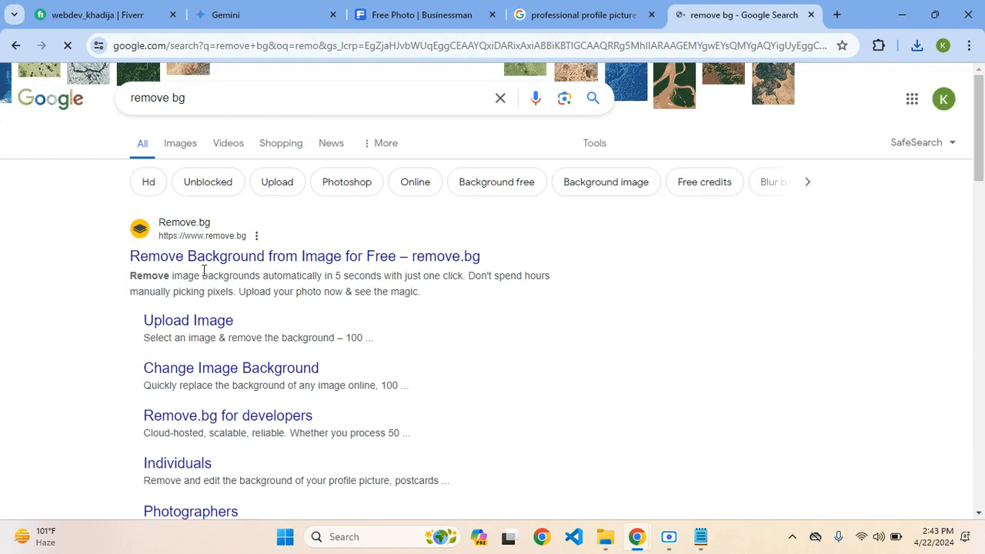
left_click(183, 268)
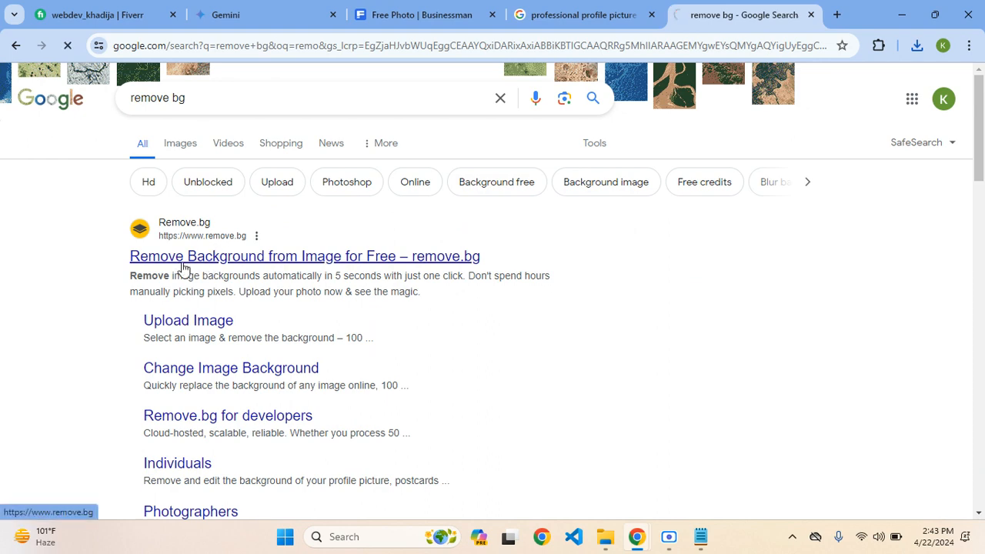
left_click(579, 12)
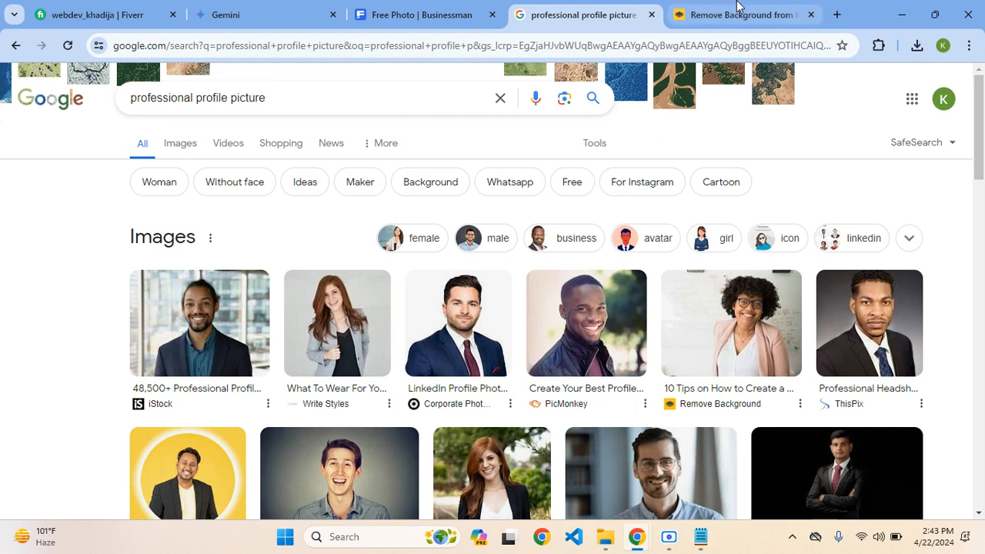
left_click(769, 11)
left_click(581, 8)
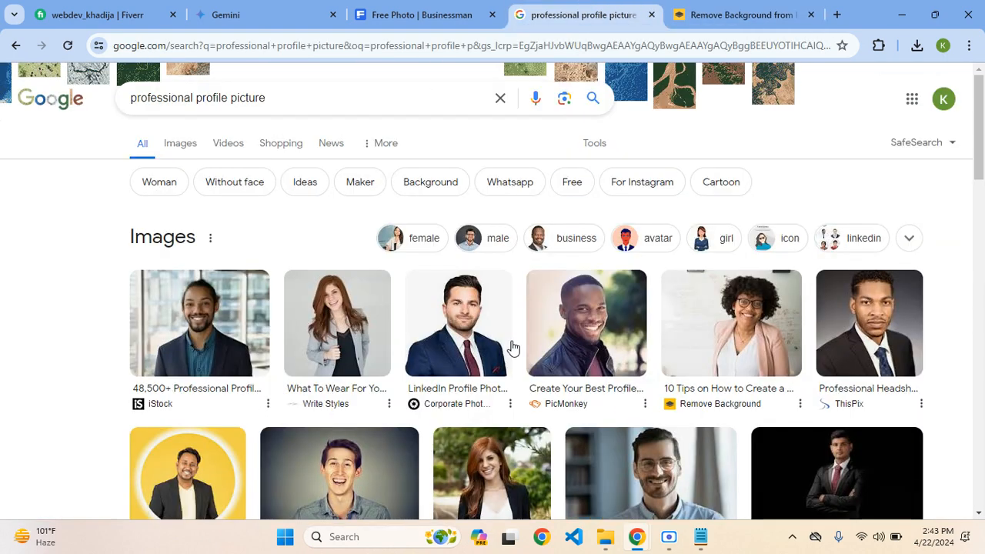
- Drag the red-haired woman's photo toward remove.bg, then detach and close the results window
scroll(512, 348, "down", 2)
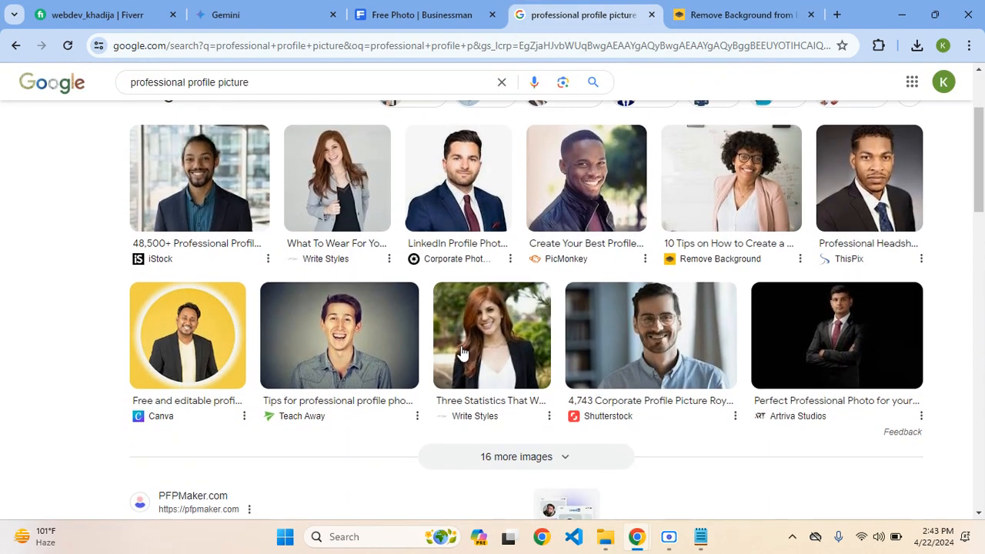
left_click_drag(462, 352, 730, 16)
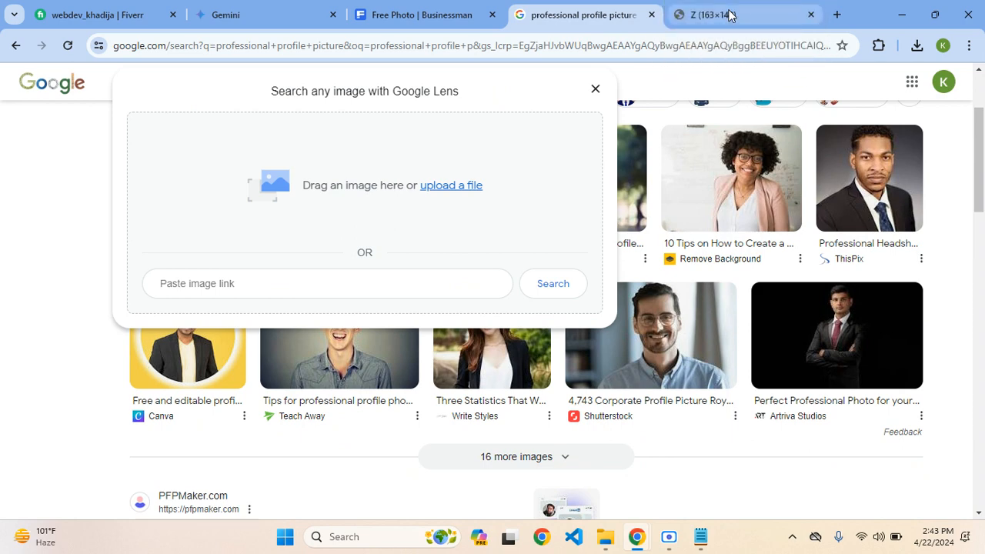
left_click(730, 15)
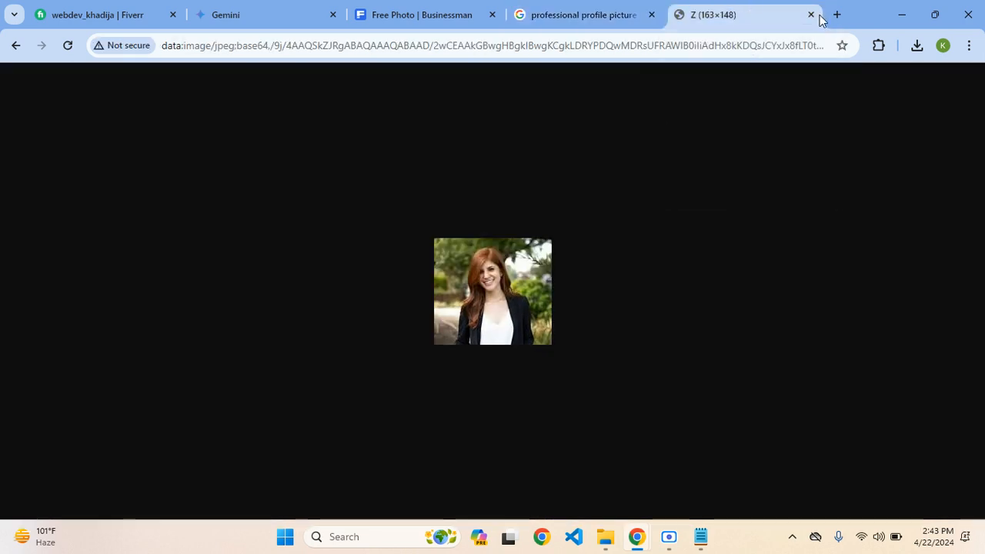
left_click(14, 48)
left_click(583, 15)
left_click_drag(583, 15, 620, 137)
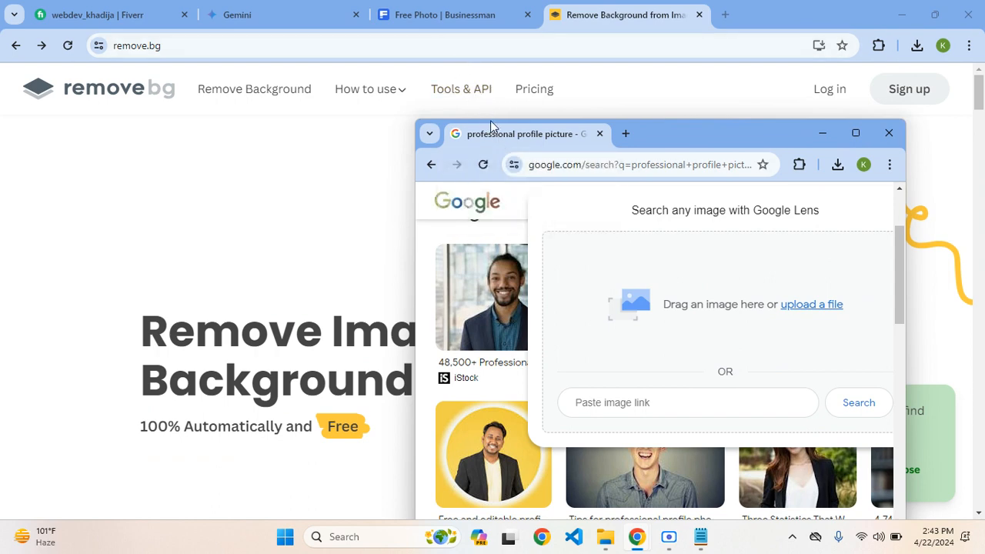
left_click_drag(490, 120, 435, 6)
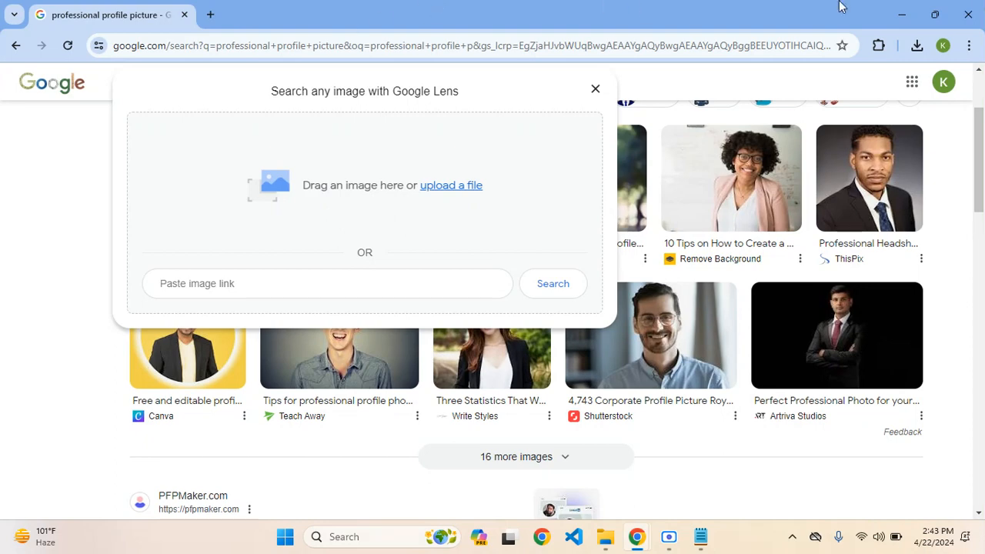
left_click(969, 13)
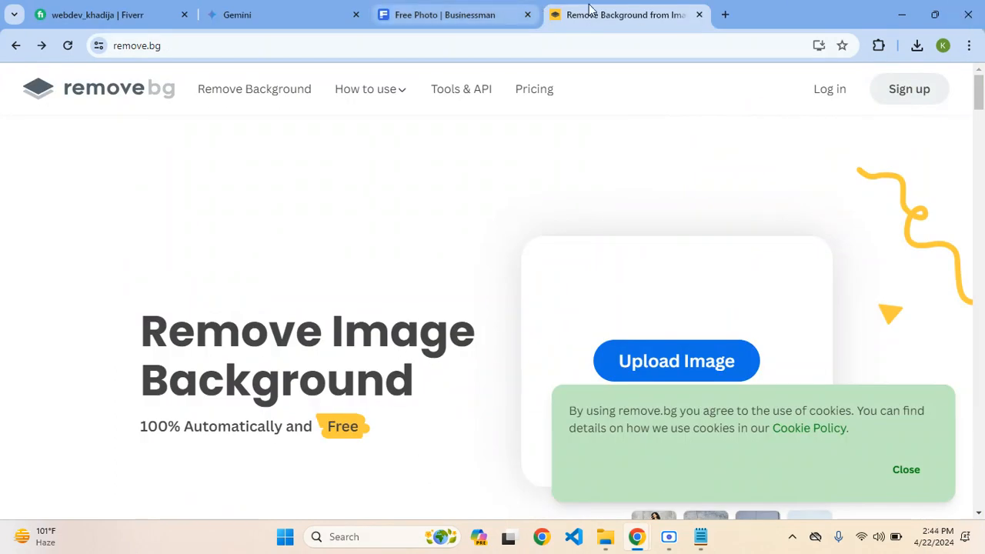
- Rerun 'professional profile picture' and drop the woman's photo onto remove.bg, dismissing the cookie notice
left_click(725, 348)
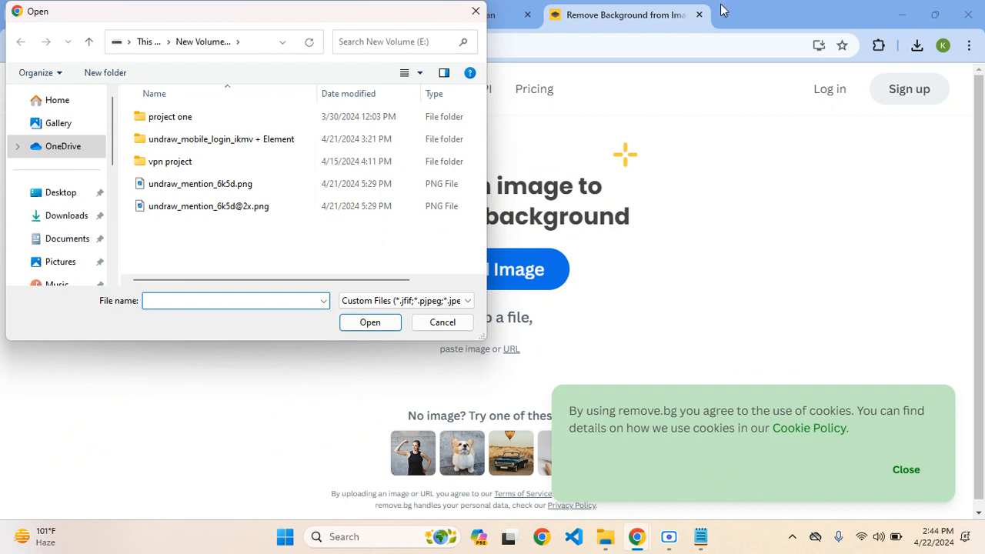
left_click(476, 12)
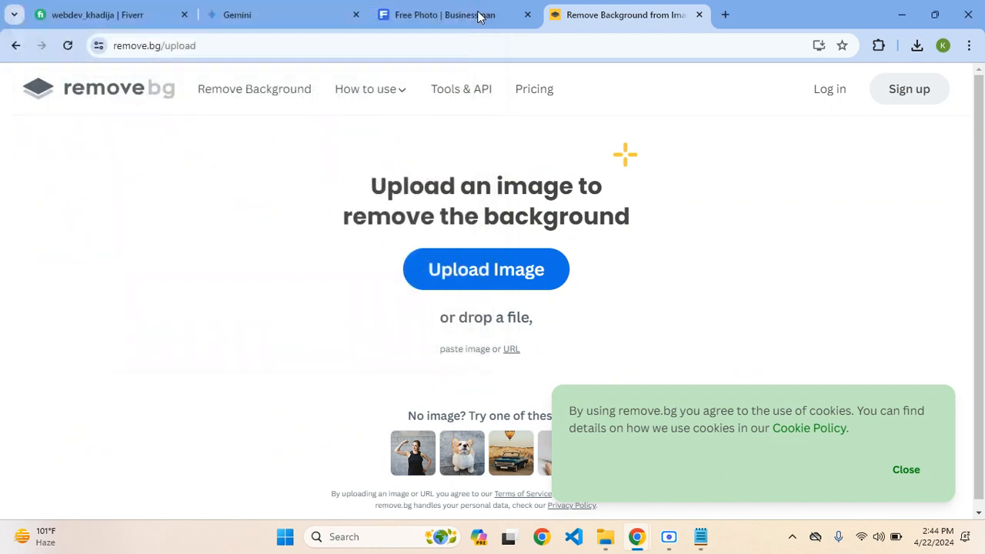
left_click(725, 14)
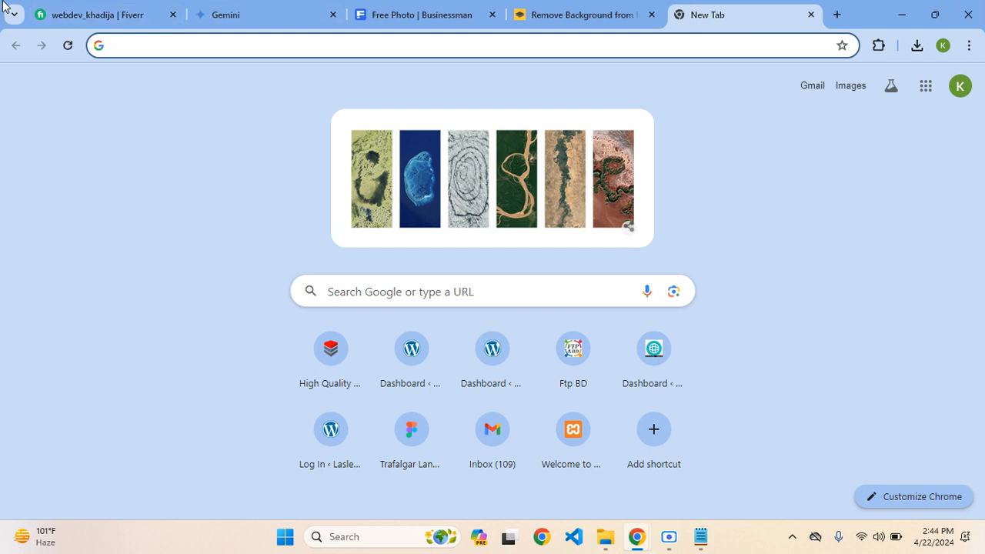
left_click(424, 281)
left_click(405, 387)
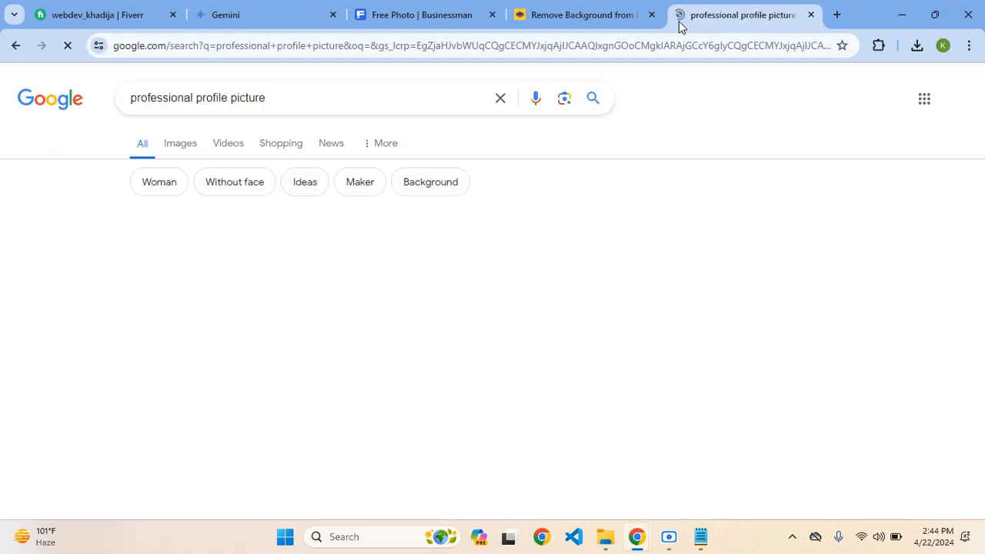
left_click_drag(492, 473, 497, 246)
left_click(906, 470)
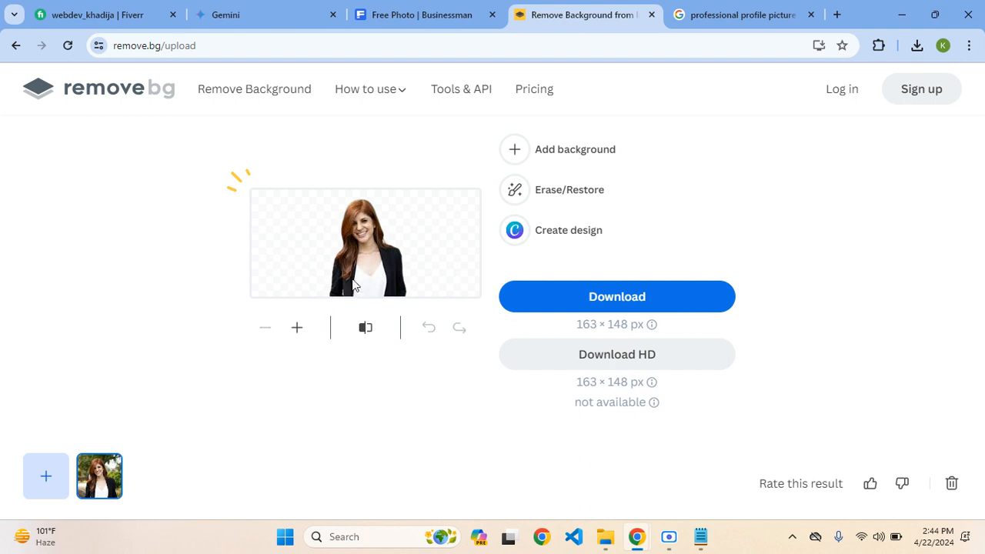
- Try white, orange, blue, purple and pink backgrounds, settling back on white
left_click(517, 149)
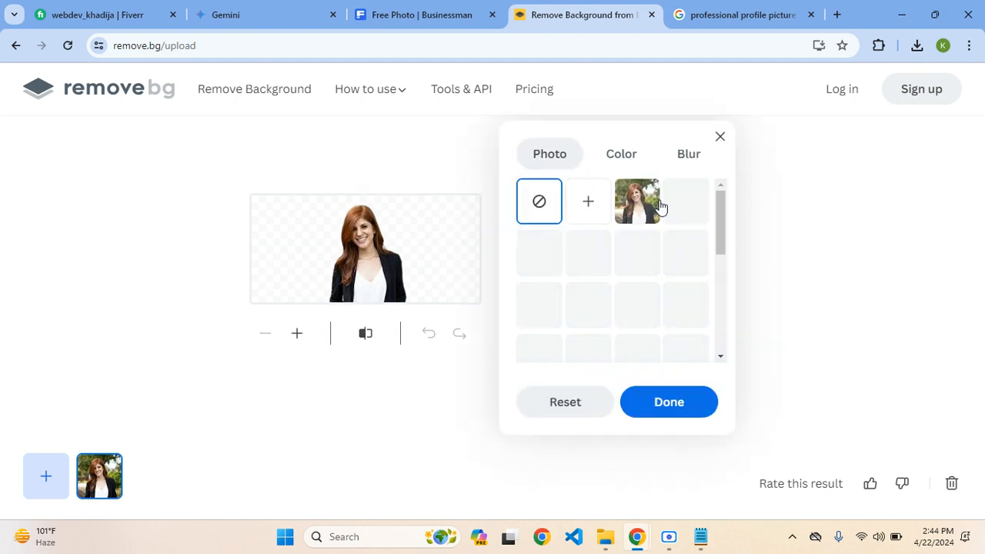
left_click(615, 158)
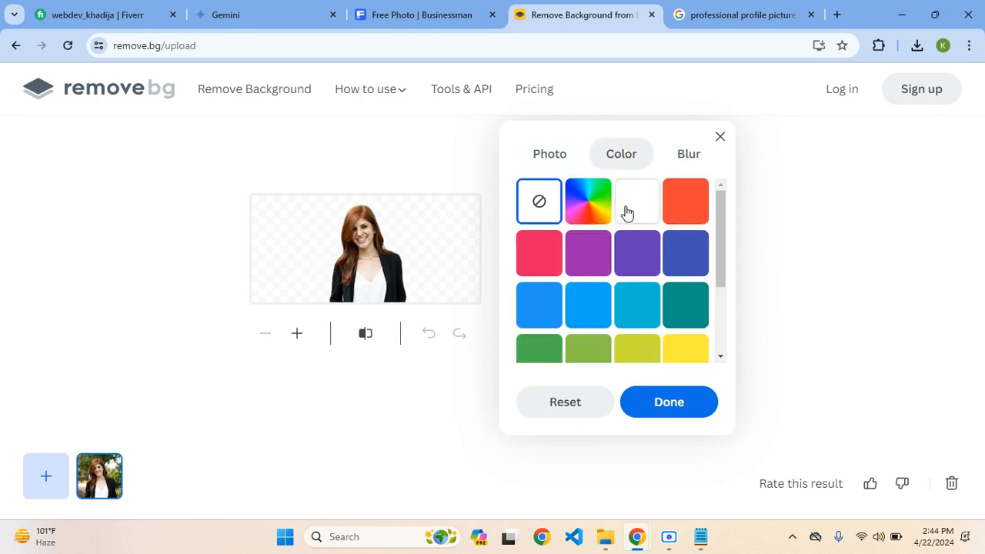
left_click(628, 211)
left_click(682, 221)
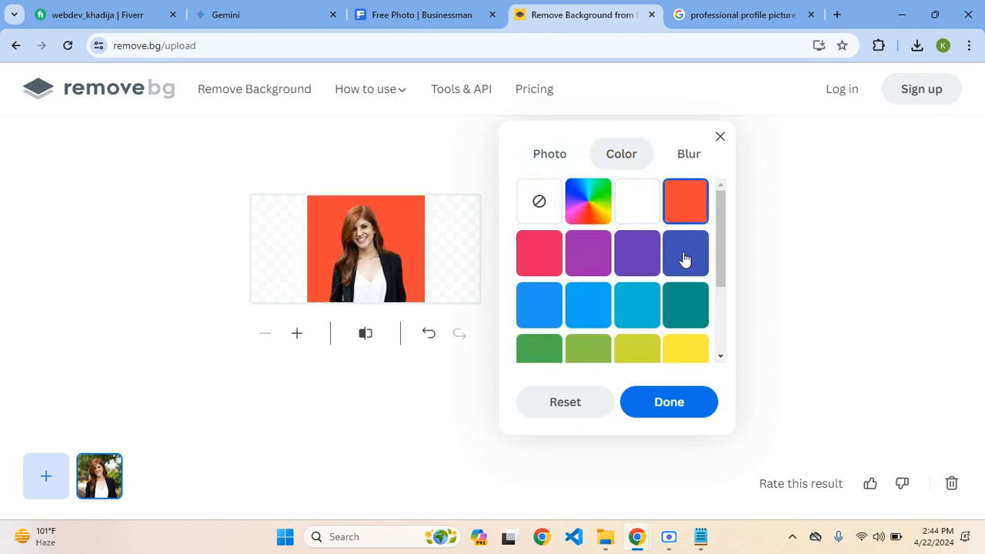
left_click(684, 259)
left_click(618, 264)
left_click(558, 260)
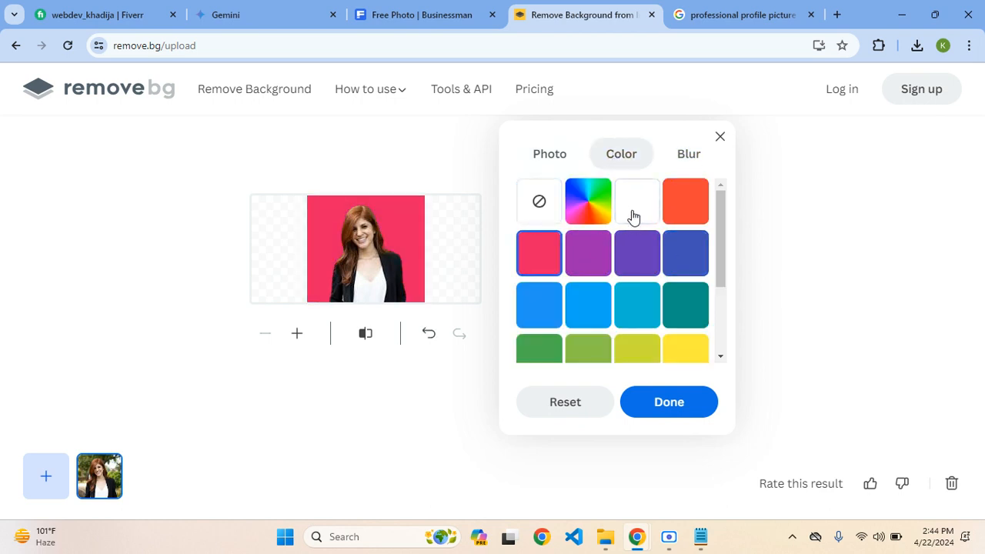
left_click(636, 216)
scroll(620, 268, "down", 2)
scroll(618, 269, "down", 2)
scroll(618, 270, "up", 5)
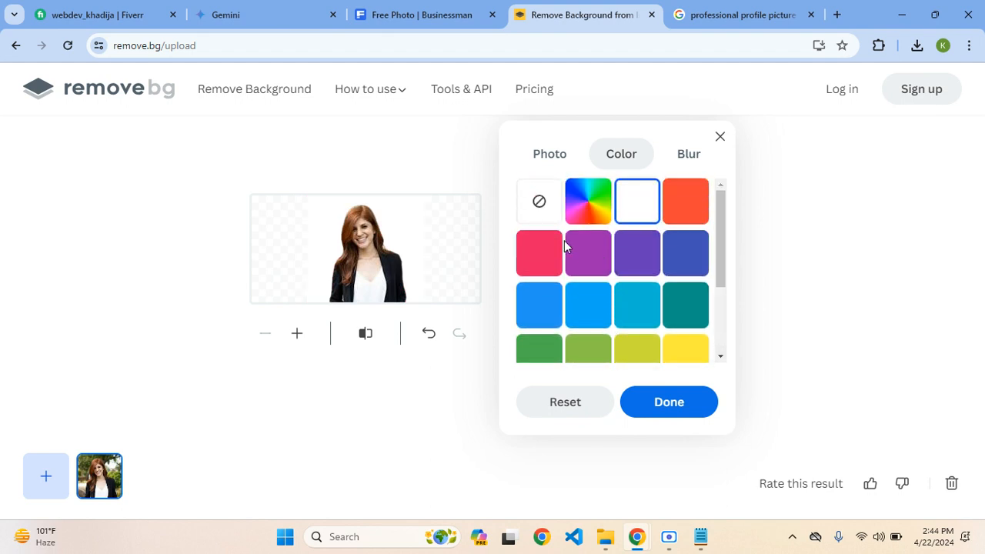
- Set a custom pale pink background colour (RGB 255, 245, 245)
left_click(582, 202)
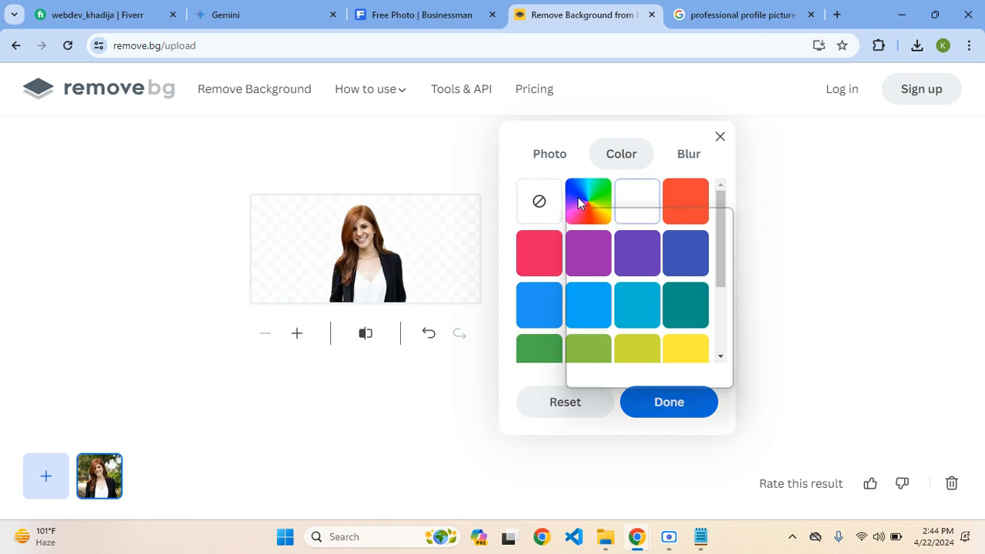
left_click(573, 219)
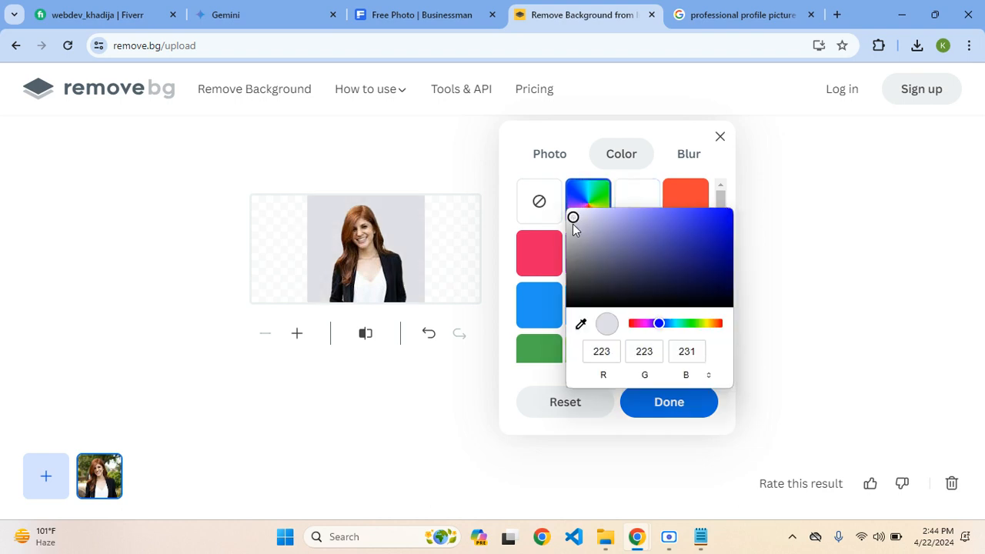
left_click_drag(573, 224, 590, 209)
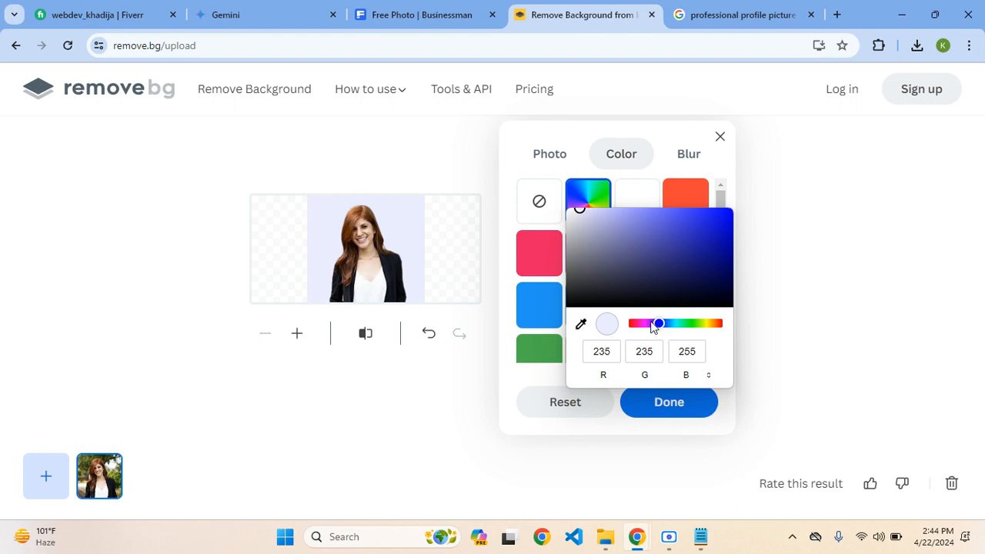
left_click_drag(653, 326, 614, 325)
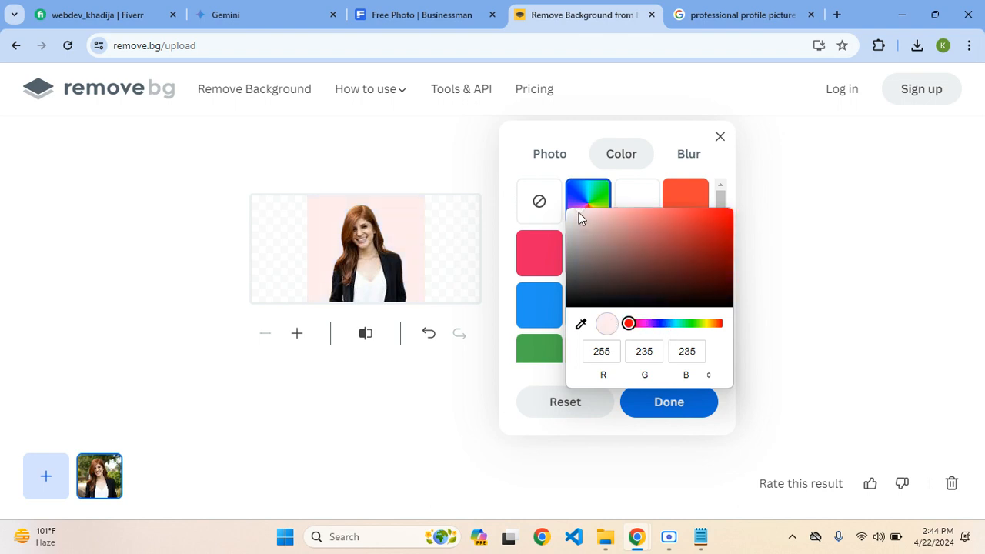
left_click_drag(574, 212, 574, 207)
left_click(720, 137)
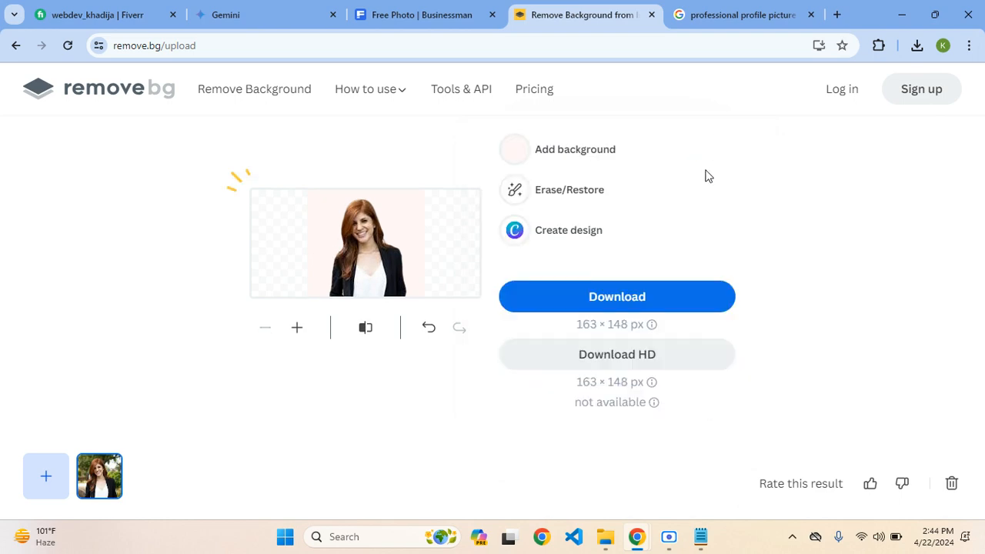
- Close the remove.bg and Google tabs, then dismiss Freepik's image details and multiple-downloads prompt
left_click(651, 14)
left_click(651, 14)
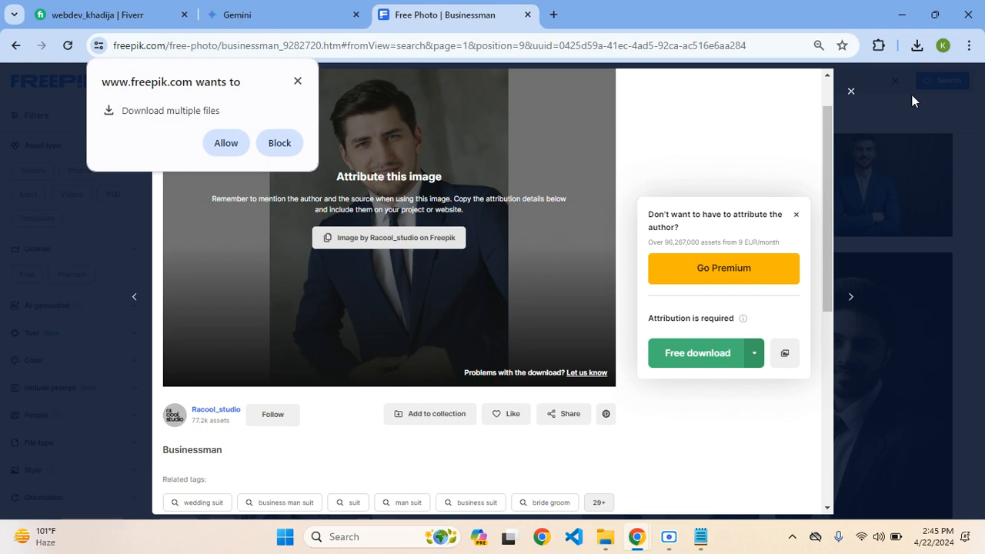
left_click(853, 92)
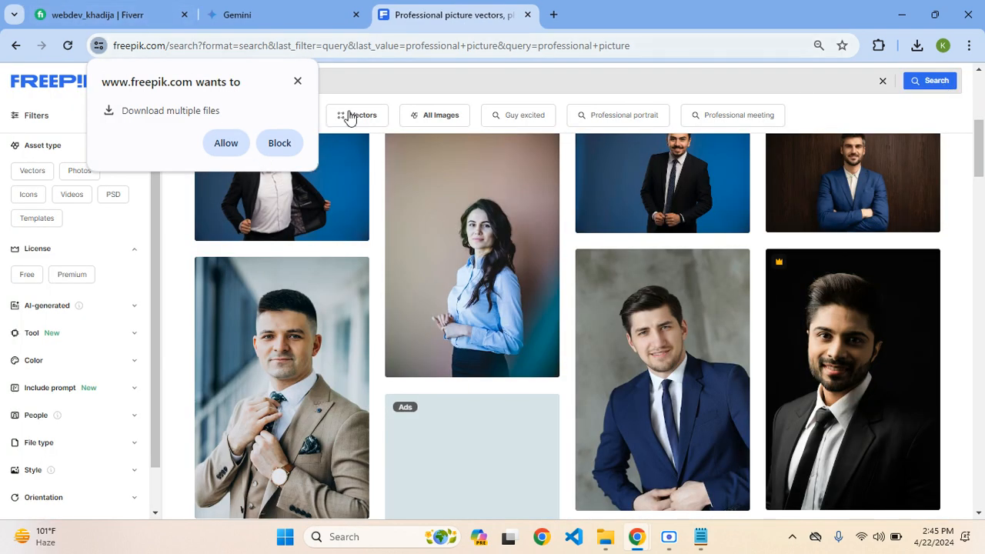
left_click(298, 82)
scroll(387, 202, "up", 5)
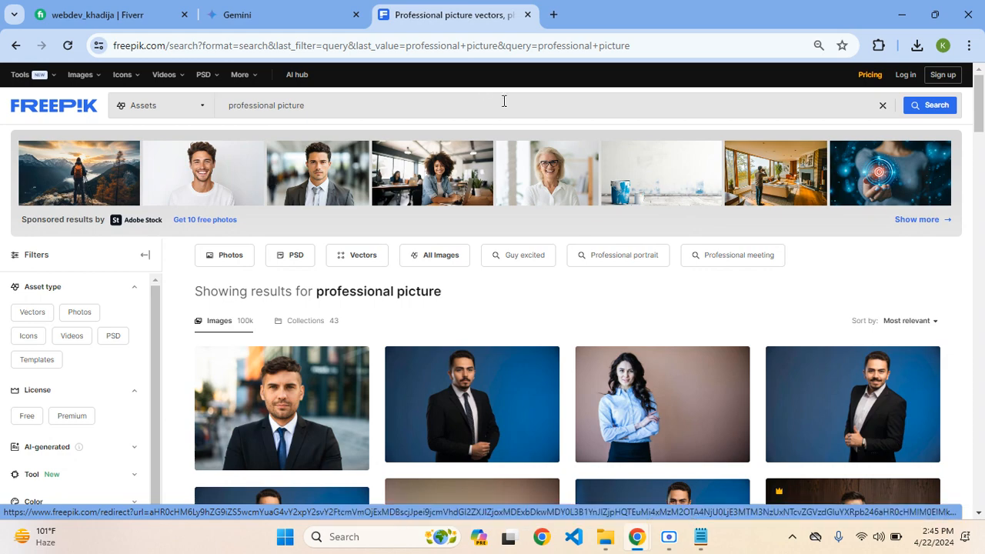
scroll(570, 242, "down", 8)
scroll(560, 258, "down", 3)
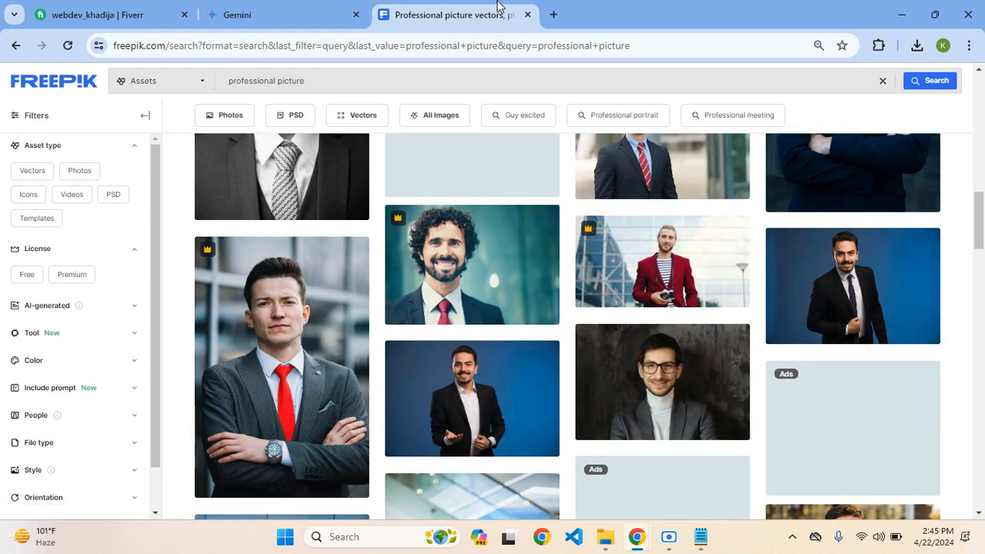
- Search Freepik for 'computer' and preview the green monitor illustration
left_click(359, 80)
type("comp")
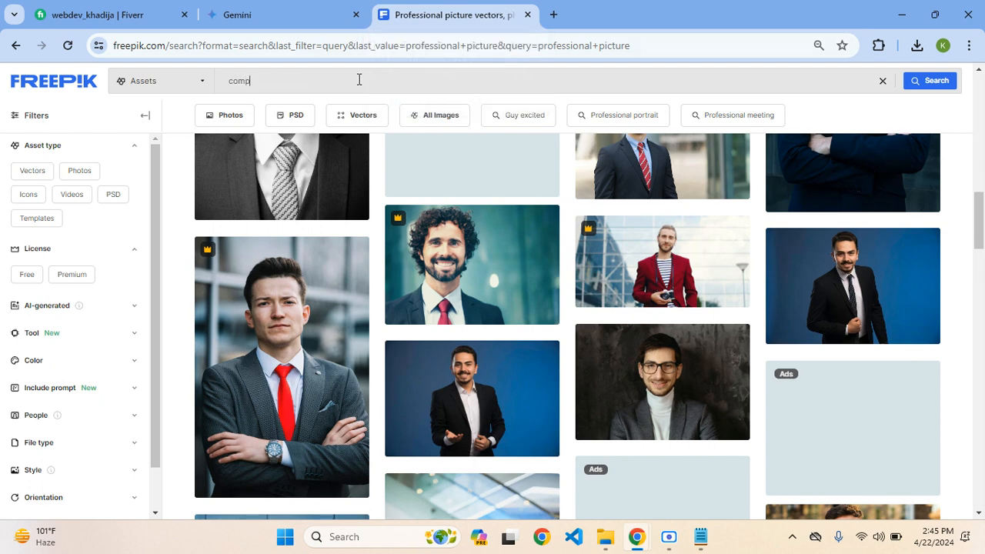
type("uter")
key("Return")
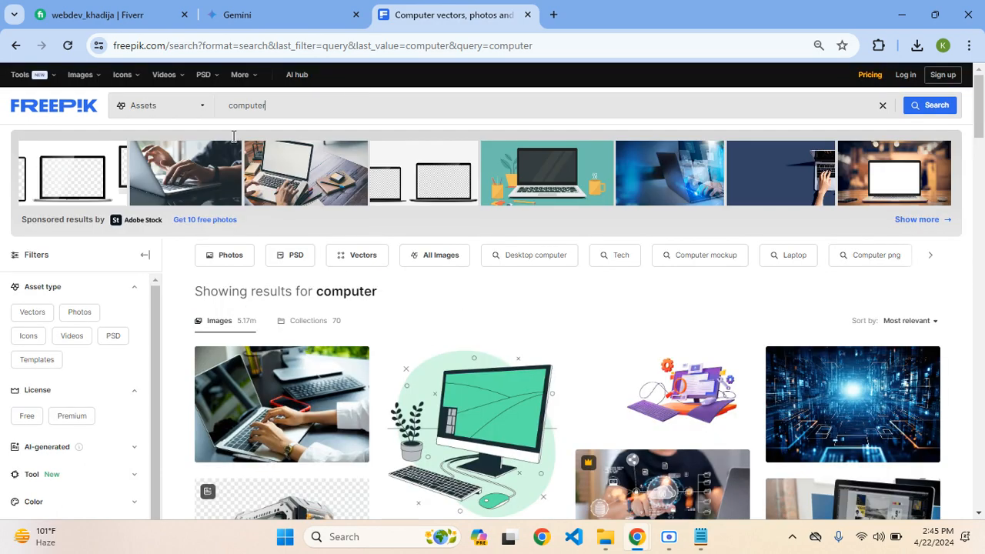
scroll(363, 274, "down", 5)
scroll(372, 285, "up", 2)
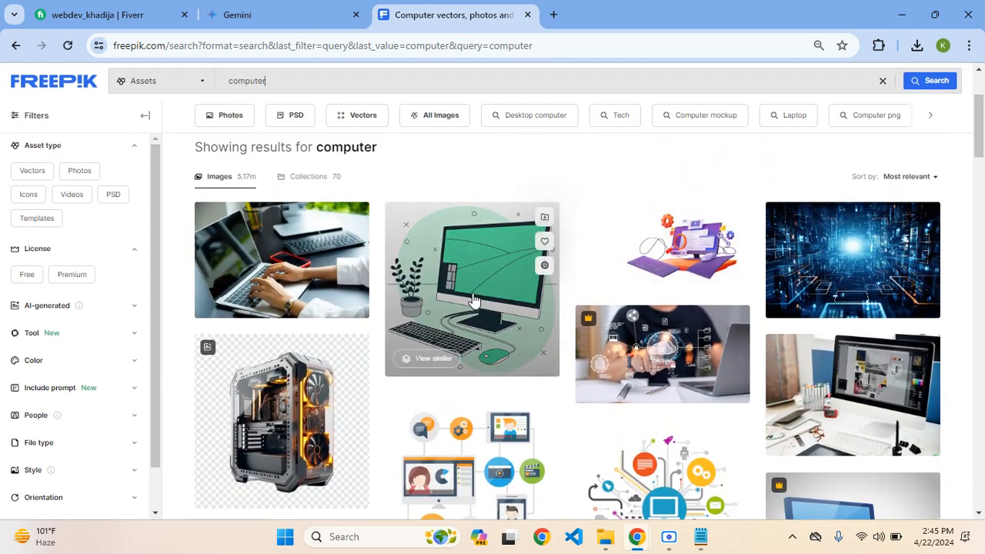
left_click(501, 283)
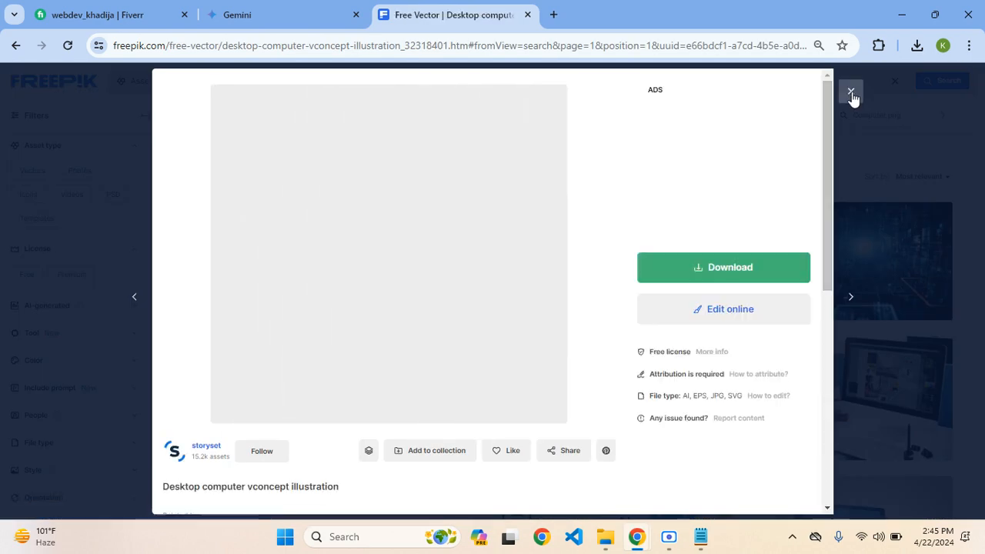
left_click(852, 93)
scroll(550, 308, "down", 5)
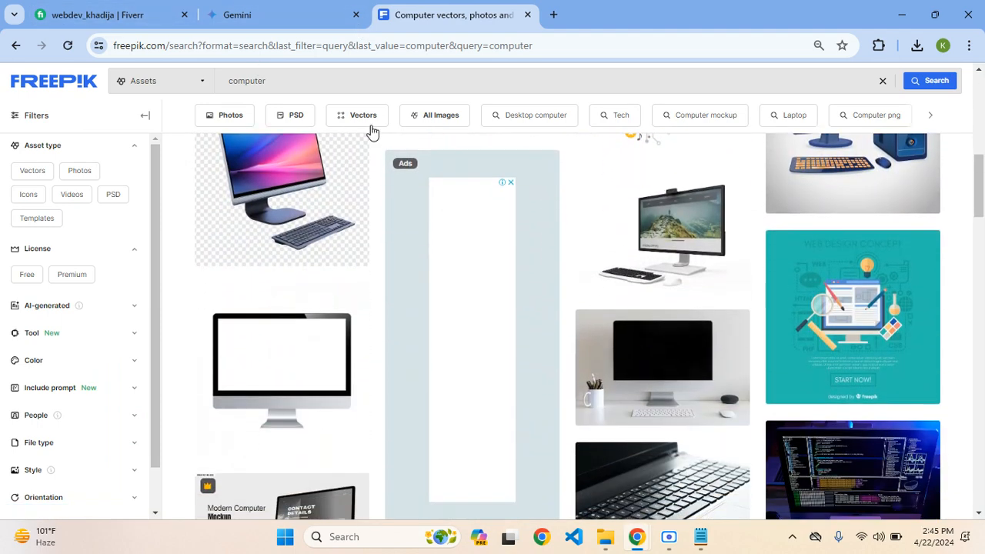
- Search Freepik for 'code' and preview the 'Computer program coding on screen' photo
double_click(320, 84)
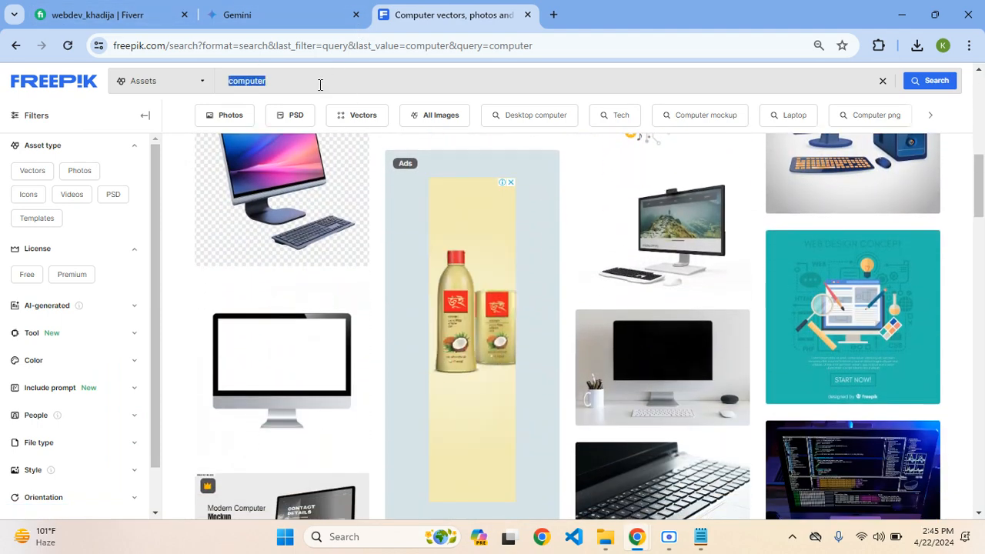
type("code")
key("Return")
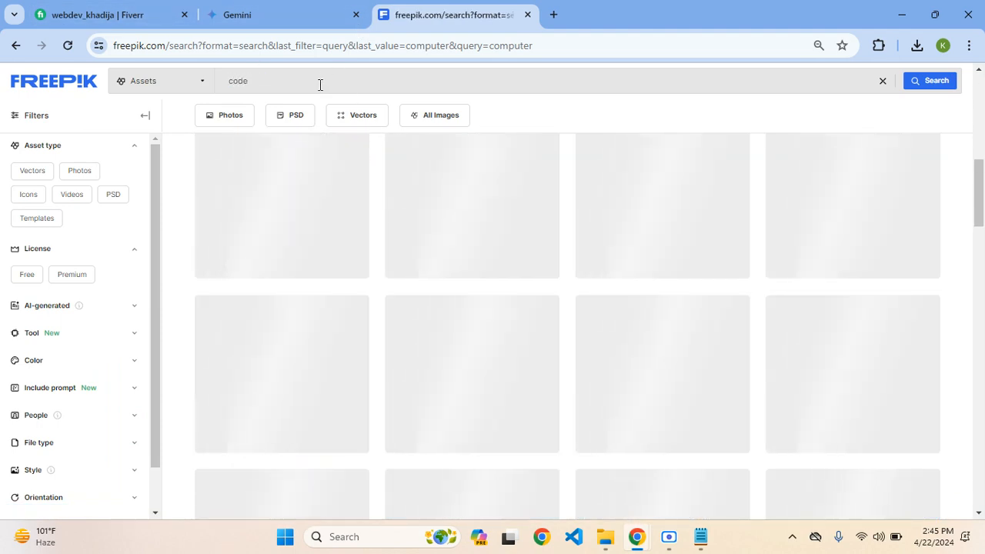
scroll(726, 223, "down", 5)
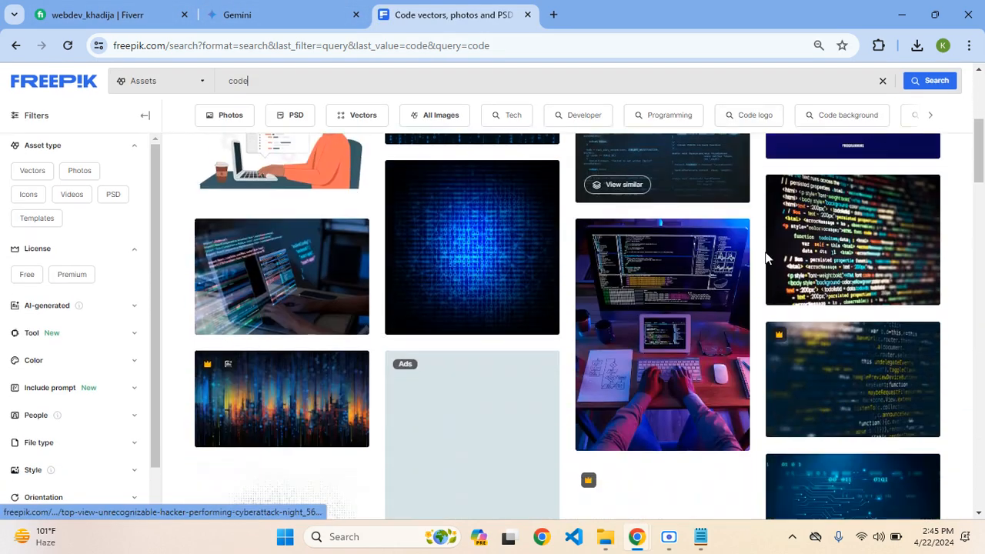
left_click(850, 199)
left_click(849, 197)
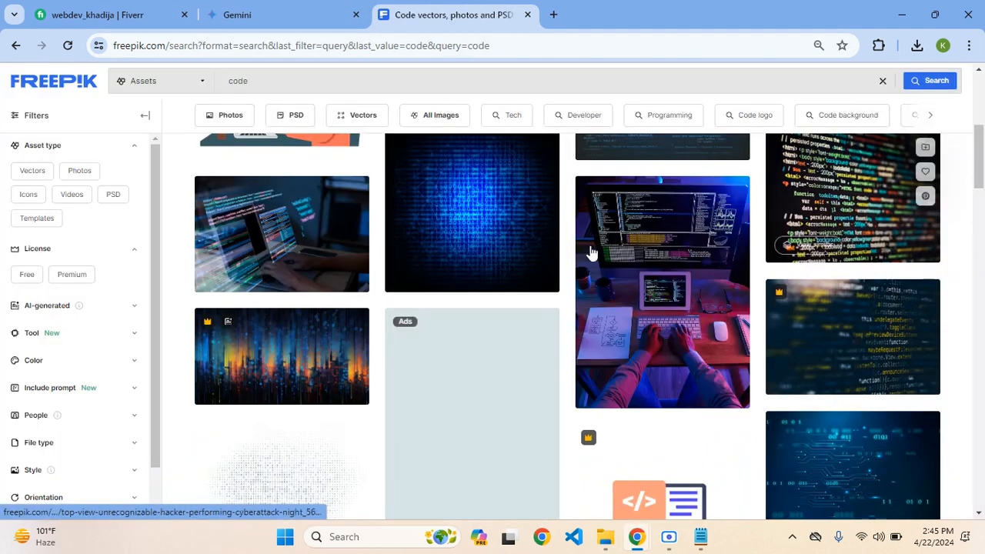
left_click(811, 220)
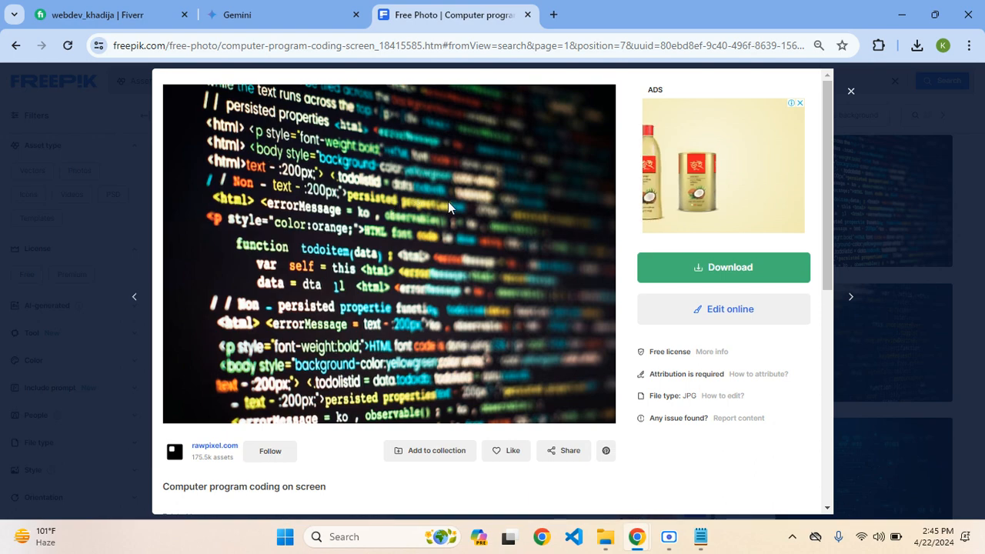
left_click(851, 91)
scroll(808, 235, "down", 6)
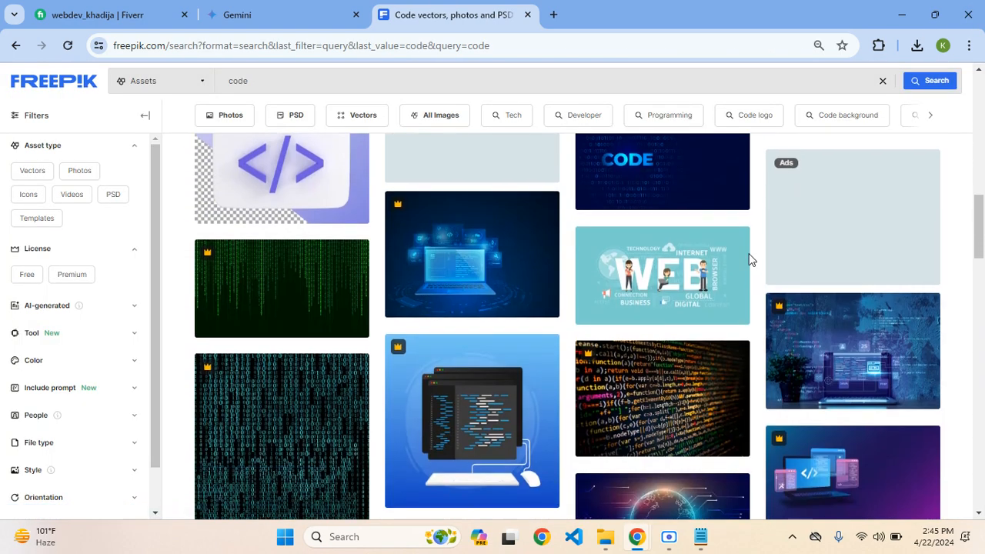
scroll(749, 259, "up", 2)
- Close the Freepik tab and scroll the Fiverr 'Professional web developer' profile page back to the top
left_click(528, 15)
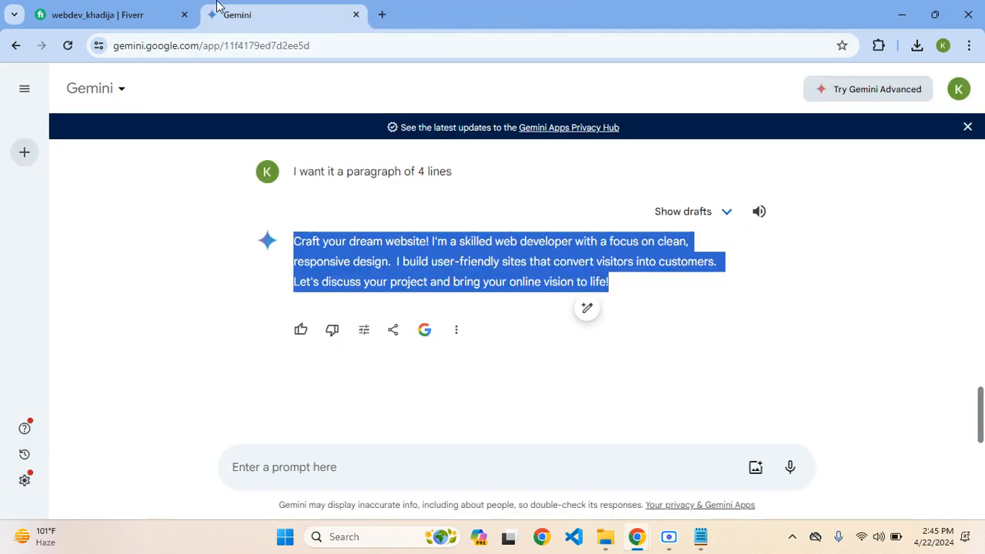
left_click(83, 15)
scroll(408, 230, "down", 1)
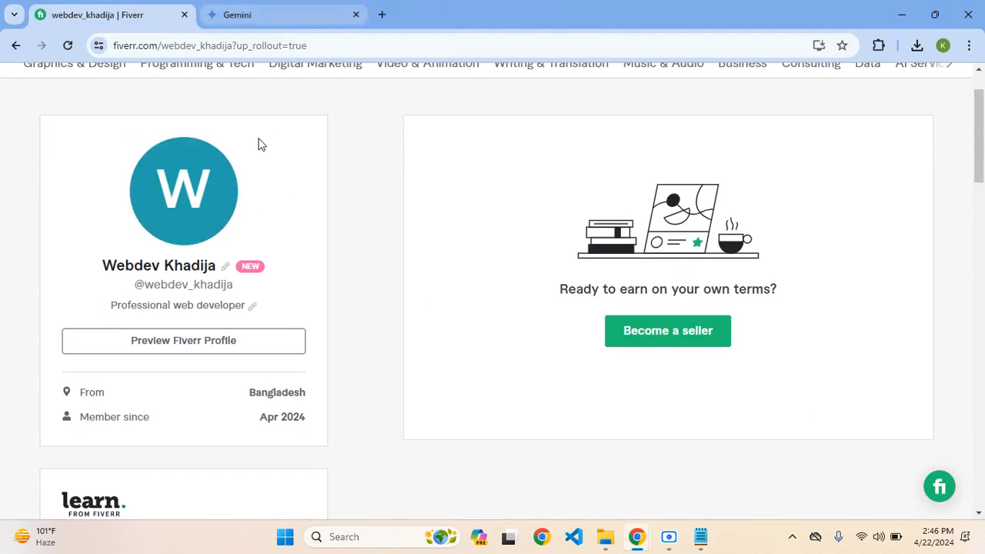
mouse_move(323, 8)
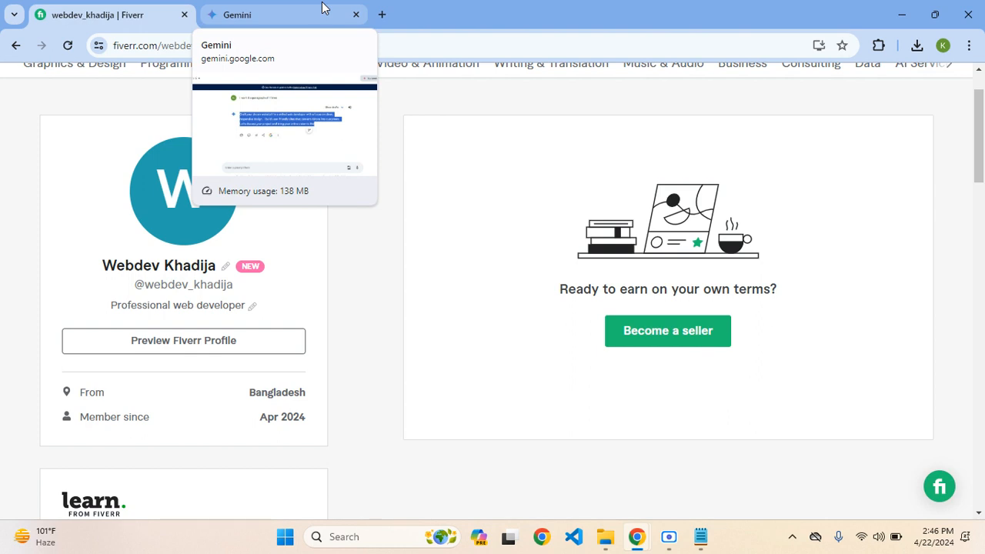
scroll(244, 269, "down", 5)
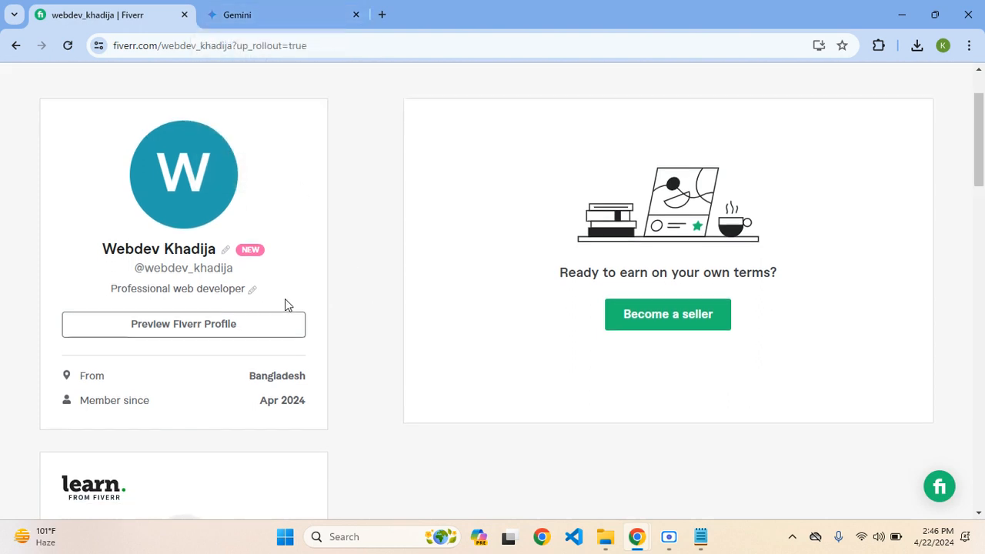
scroll(205, 242, "up", 5)
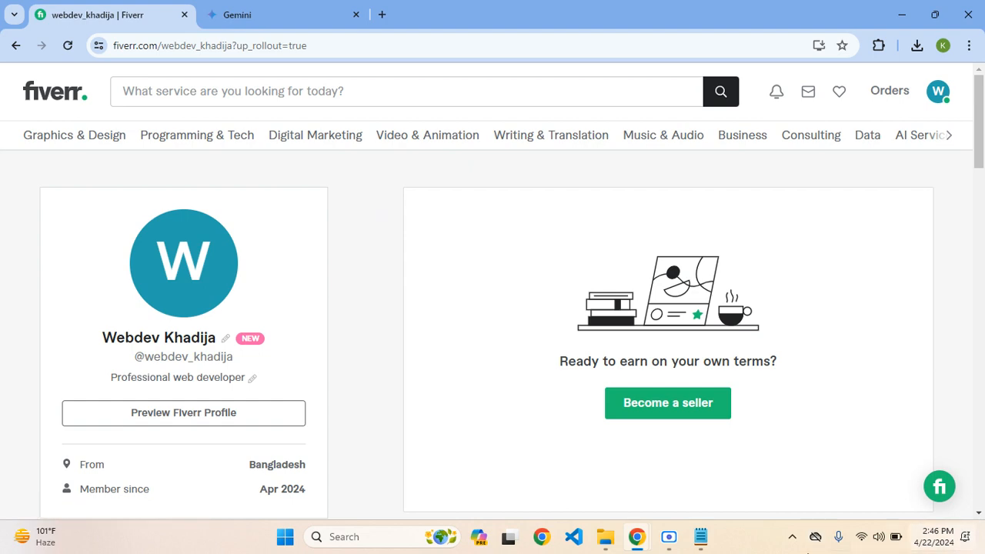
mouse_move(639, 537)
left_click(700, 536)
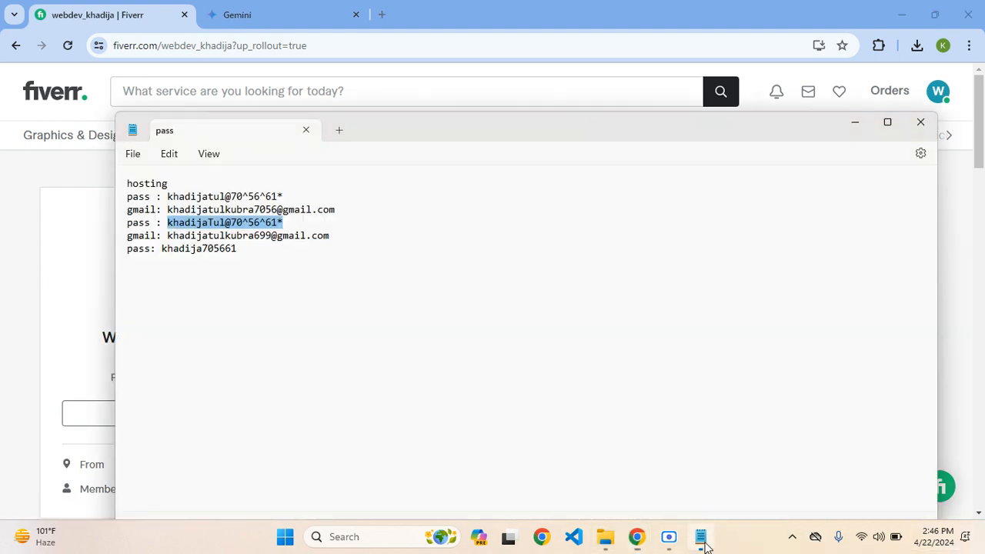
left_click(704, 492)
left_click(633, 479)
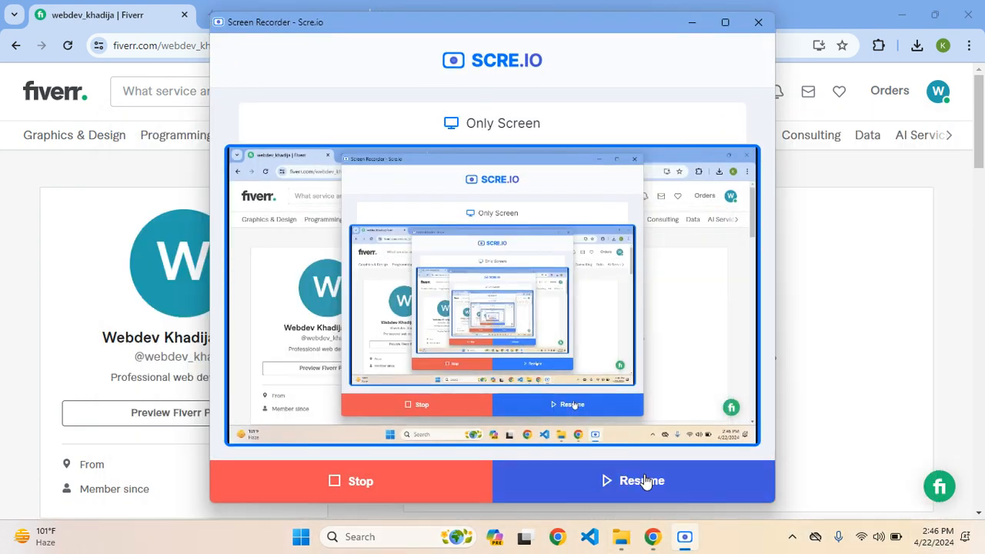
left_click(645, 479)
left_click(826, 382)
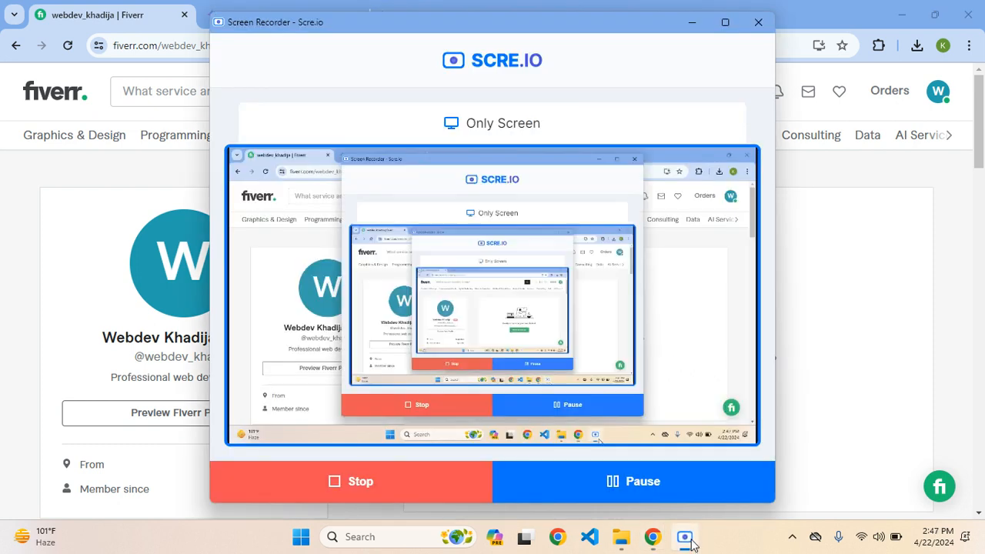
left_click(684, 536)
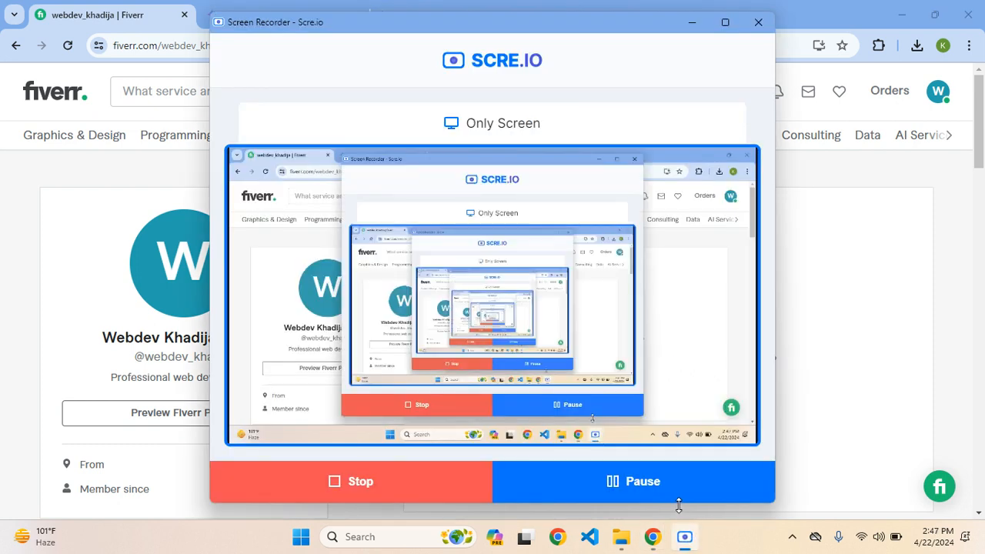